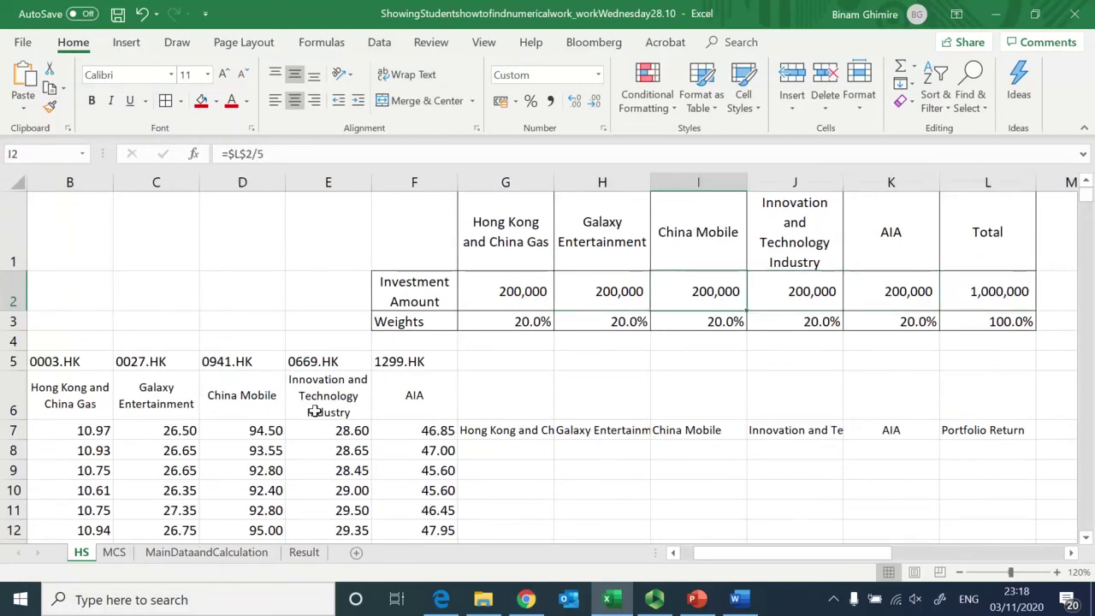
Examine the investment amounts and the weight formulas across the stock columns through to the total in column L
key("Right")
key("Right")
key("Right")
key("Right")
key("Down")
key("Right")
key("Right")
key("Right")
key("Right")
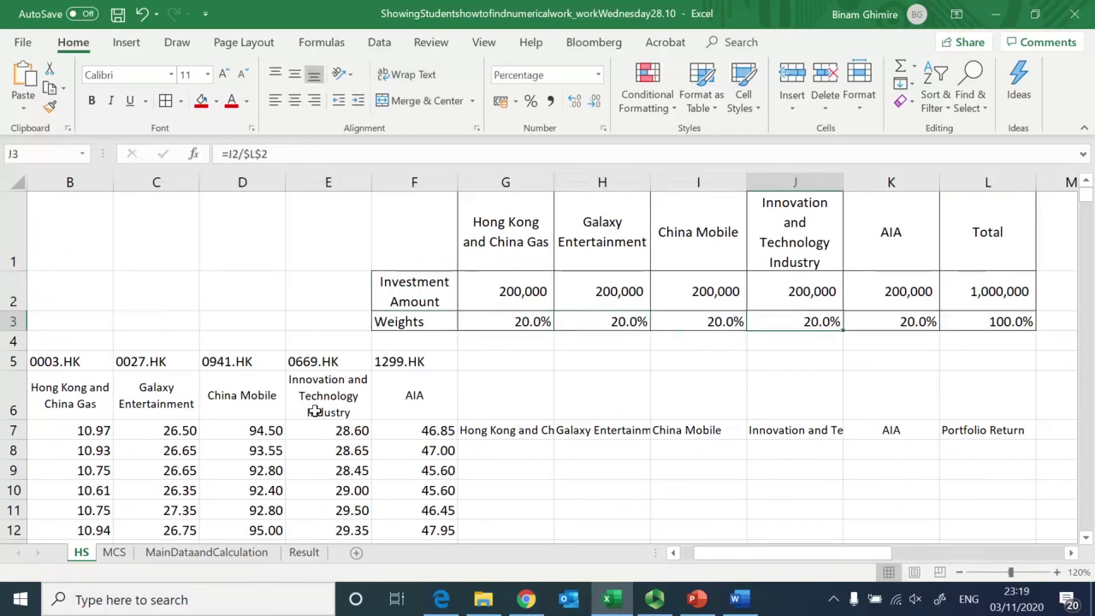
key("Right")
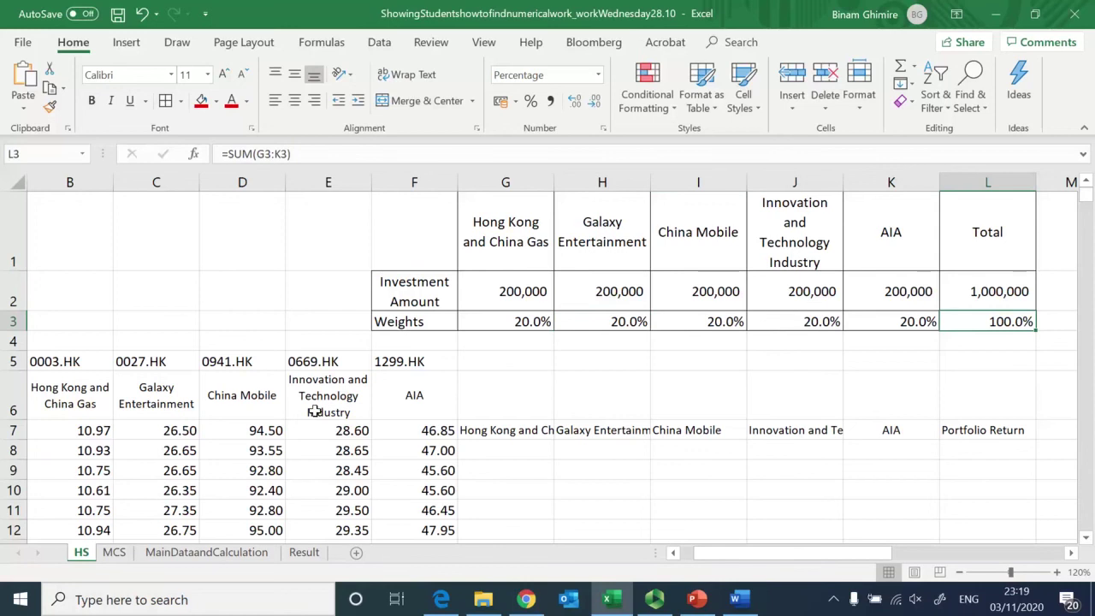
key("Down")
key("Down")
key("Down")
key("Down")
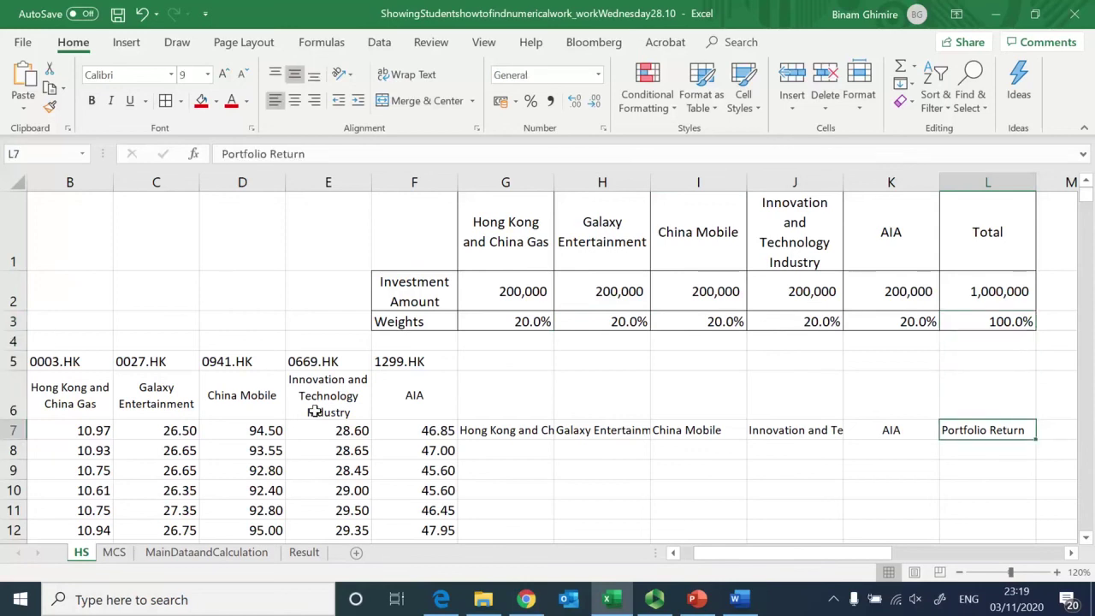
Enter the log return formula =LN(B8/B7) for Hong Kong and China Gas in cell G8
key("Down")
key("Left")
key("Left")
key("Left")
key("Left")
key("Left")
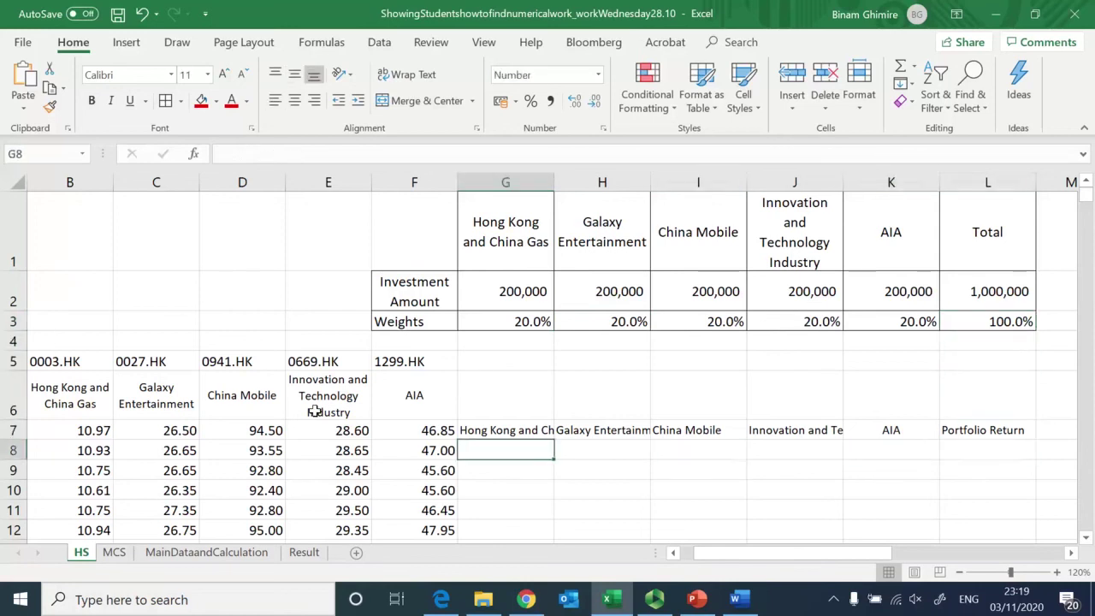
type("=")
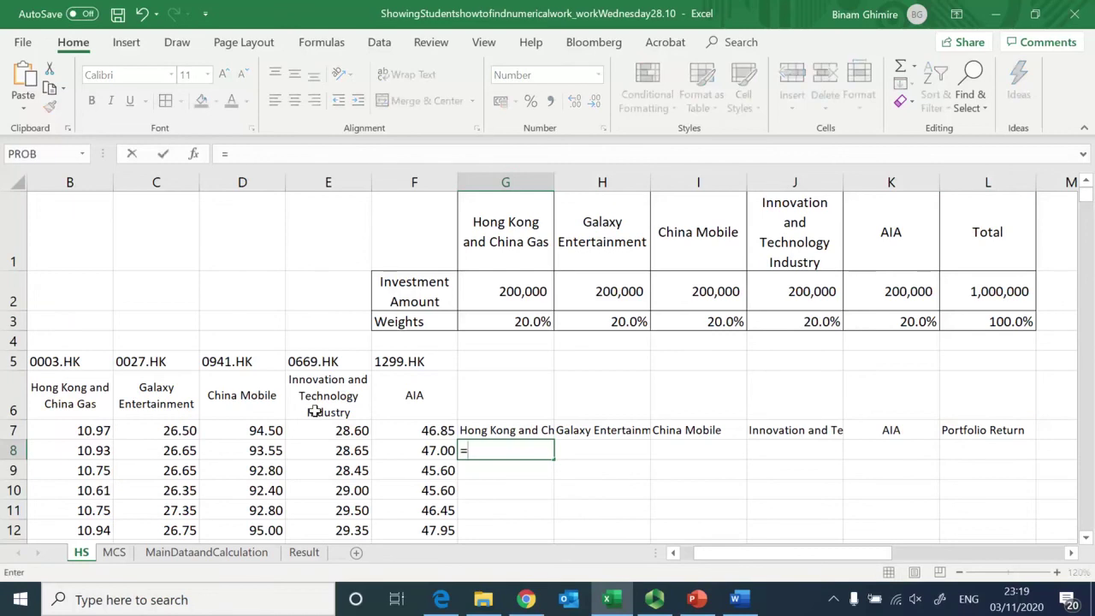
type("l")
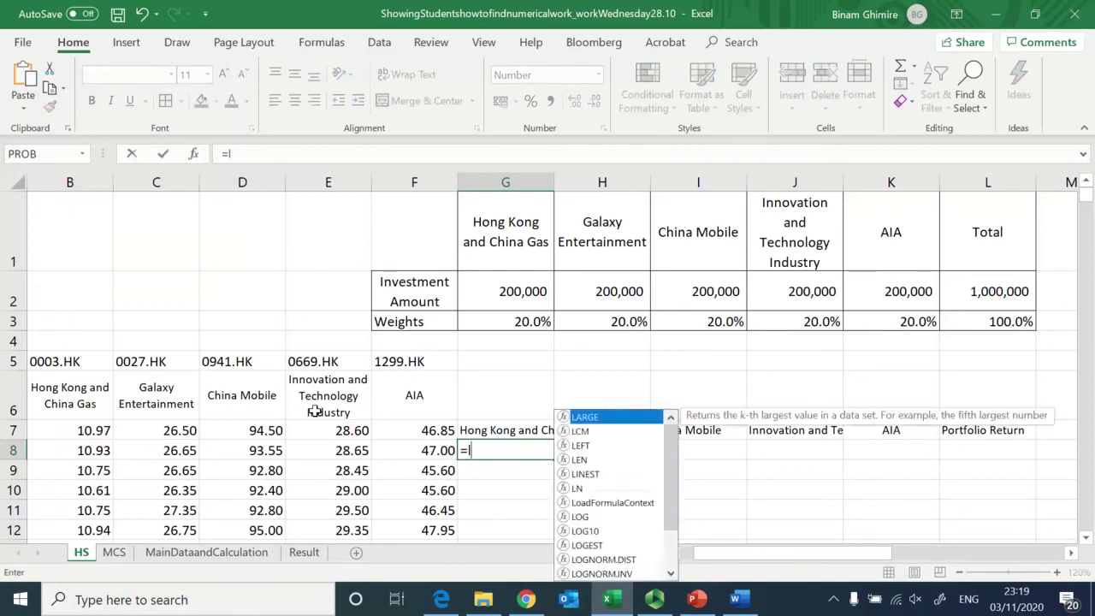
type("n(")
key("Left")
key("Left")
key("Left")
key("Left")
key("Left")
key("Left")
key("Right")
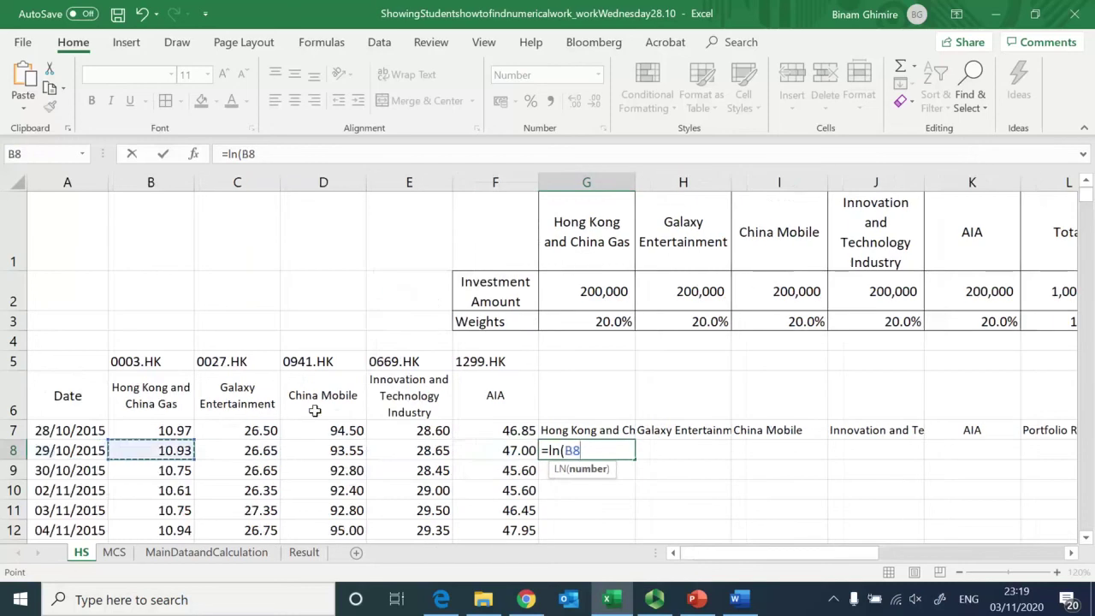
type("/")
key("Up")
key("Left")
key("Left")
key("Left")
key("Left")
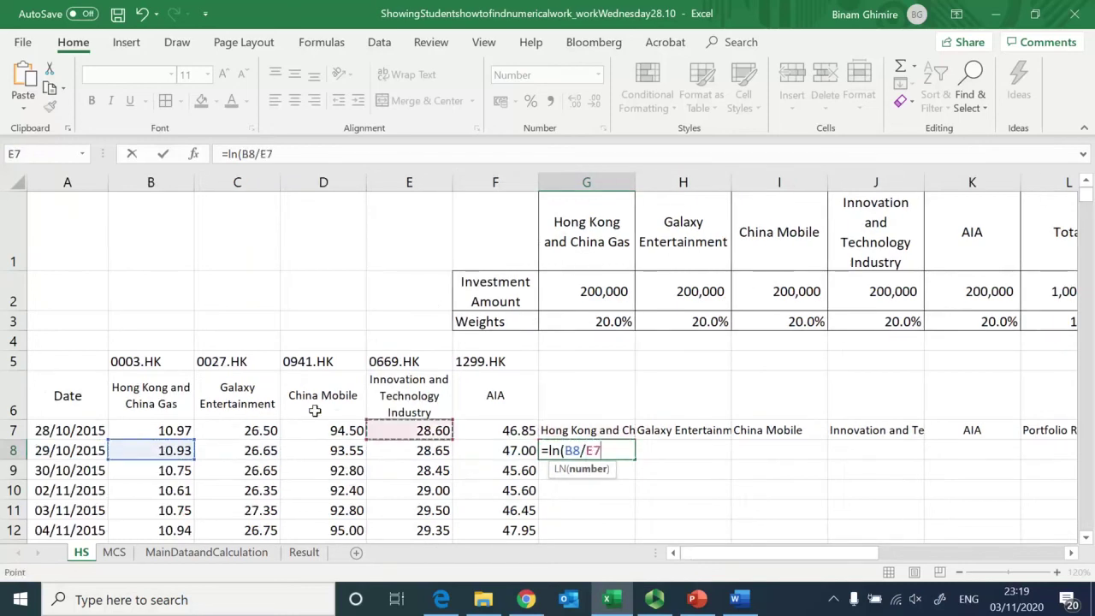
key("Left")
type(")")
key("ctrl+Return")
Copy the log return formula in G8 across to K8 so the first day's return covers all five stocks
key("ctrl+c")
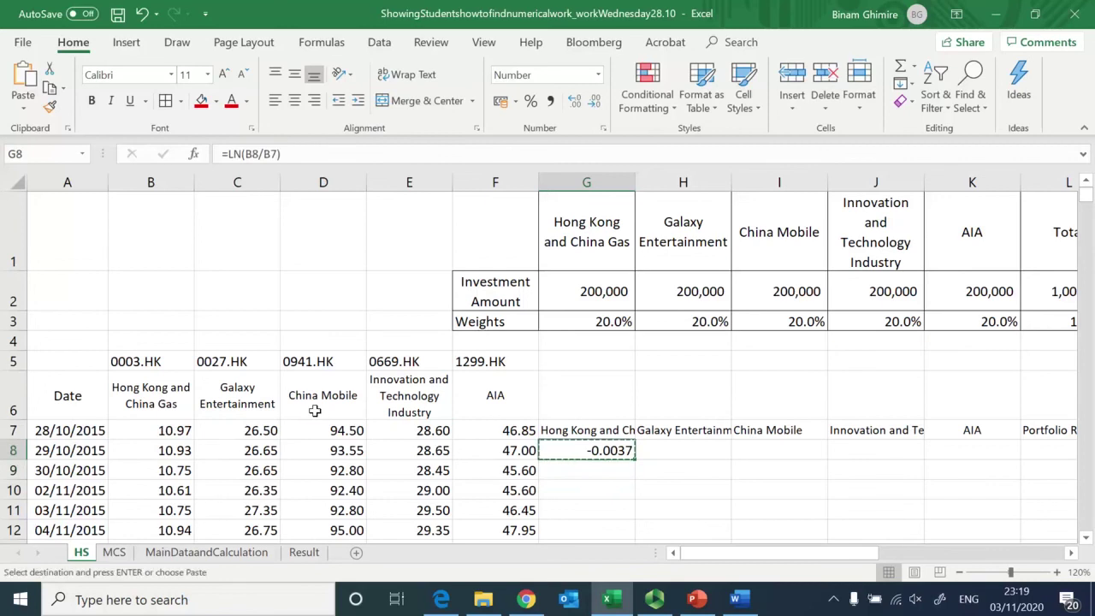
key("shift+Right")
key("shift+Right")
key("shift+Right")
key("shift+Right")
key("Return")
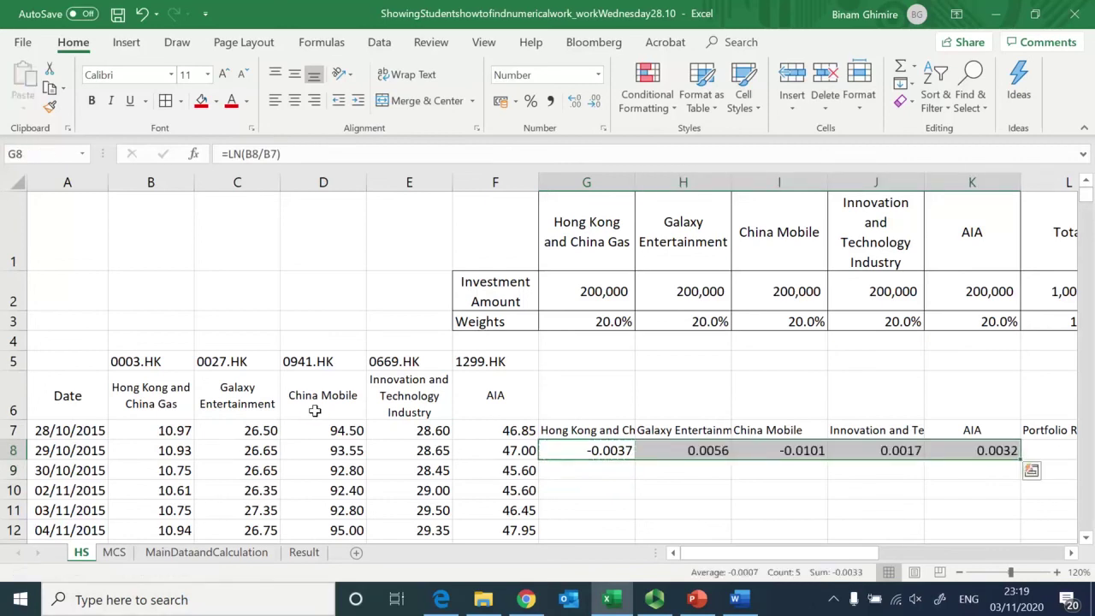
Fill the return formulas in G8:K8 down to row 1241 and check the end of column G
double_click(1020, 462)
left_click(593, 451)
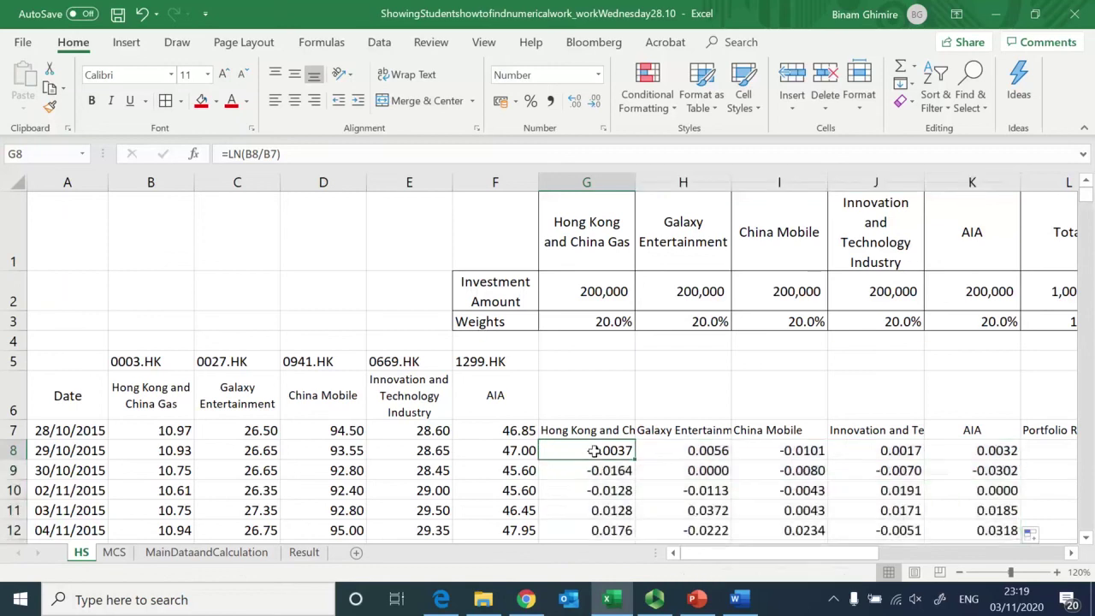
key("ctrl+Down")
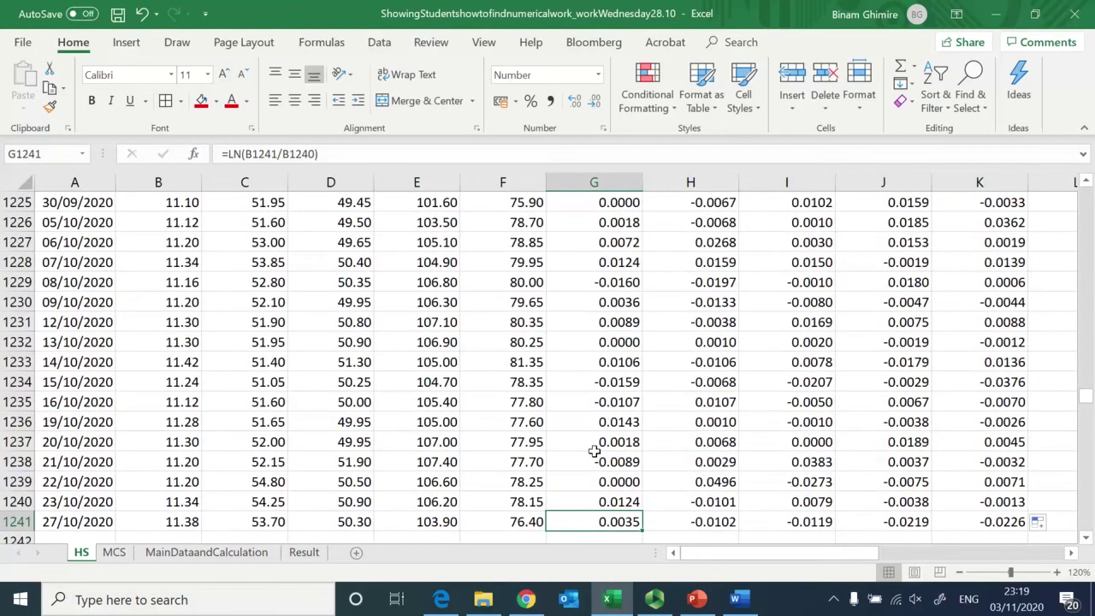
Begin a formula in L8, the first cell under the Portfolio Return header
key("Right")
key("Right")
key("Right")
key("Right")
key("Right")
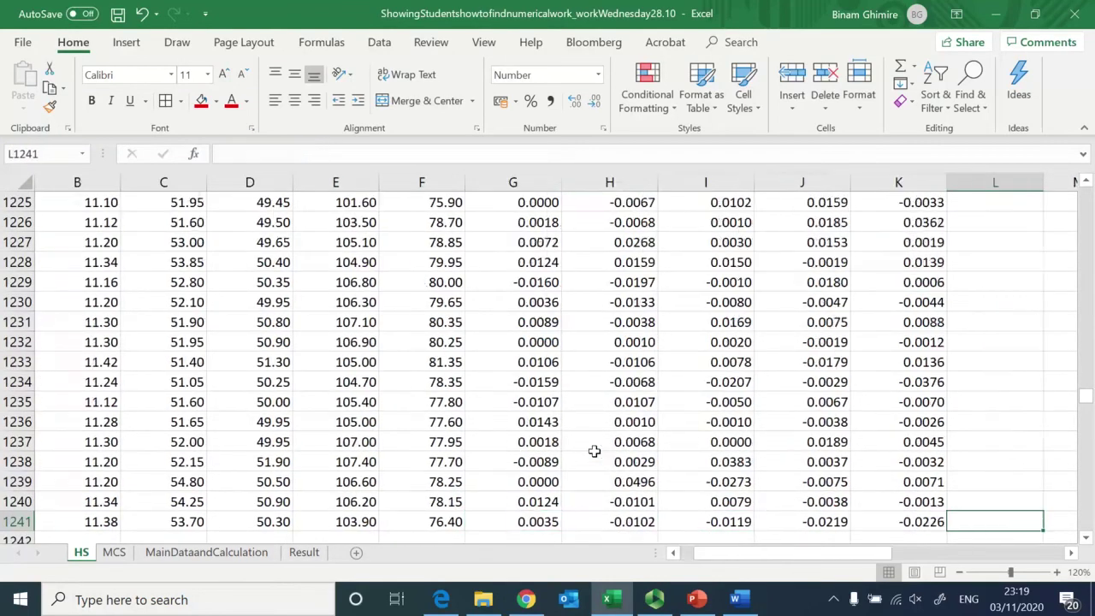
key("ctrl+Up")
key("Up")
key("Down")
key("Right")
key("Right")
key("Right")
key("Left")
key("Left")
key("Left")
key("Up")
key("Up")
key("Up")
key("Up")
key("Up")
key("Up")
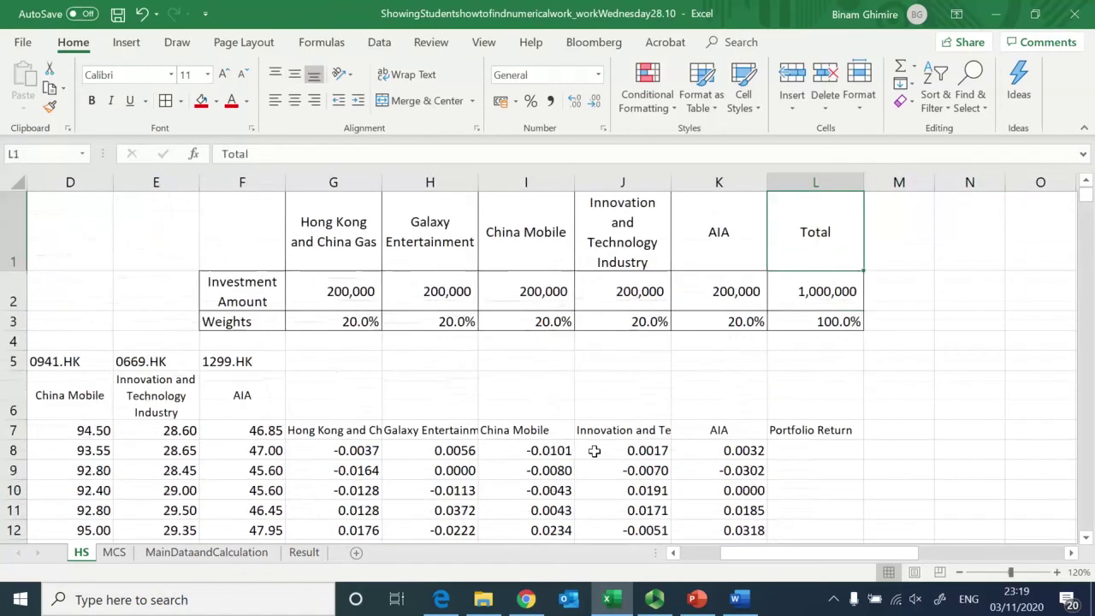
key("Down")
key("Down")
key("Down")
key("Down")
key("Down")
key("Down")
key("Down")
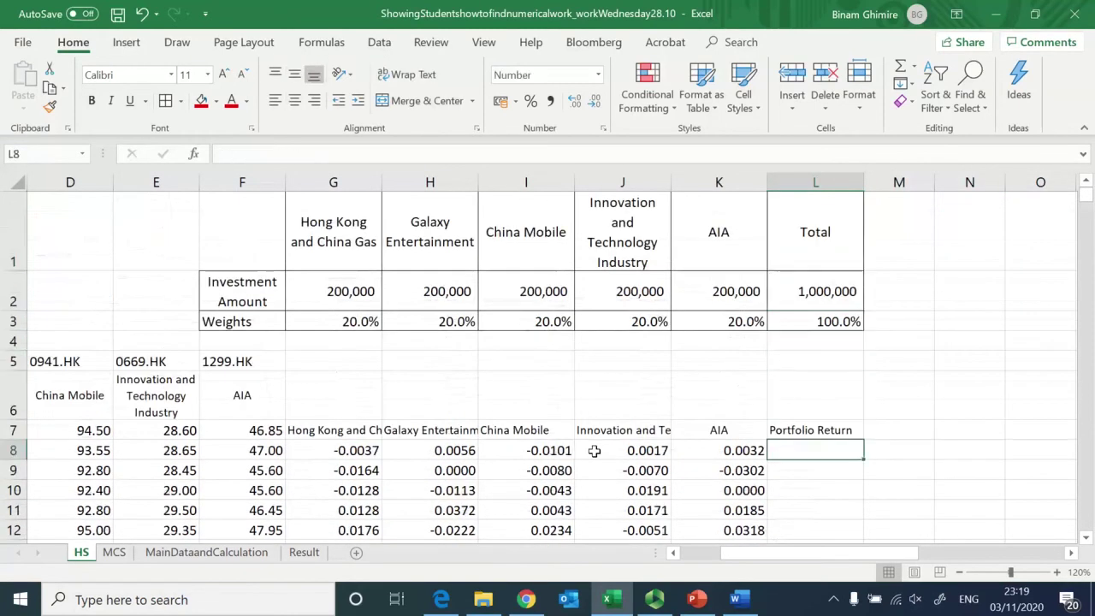
type("=")
key("Up")
key("Up")
key("Up")
key("Up")
key("Up")
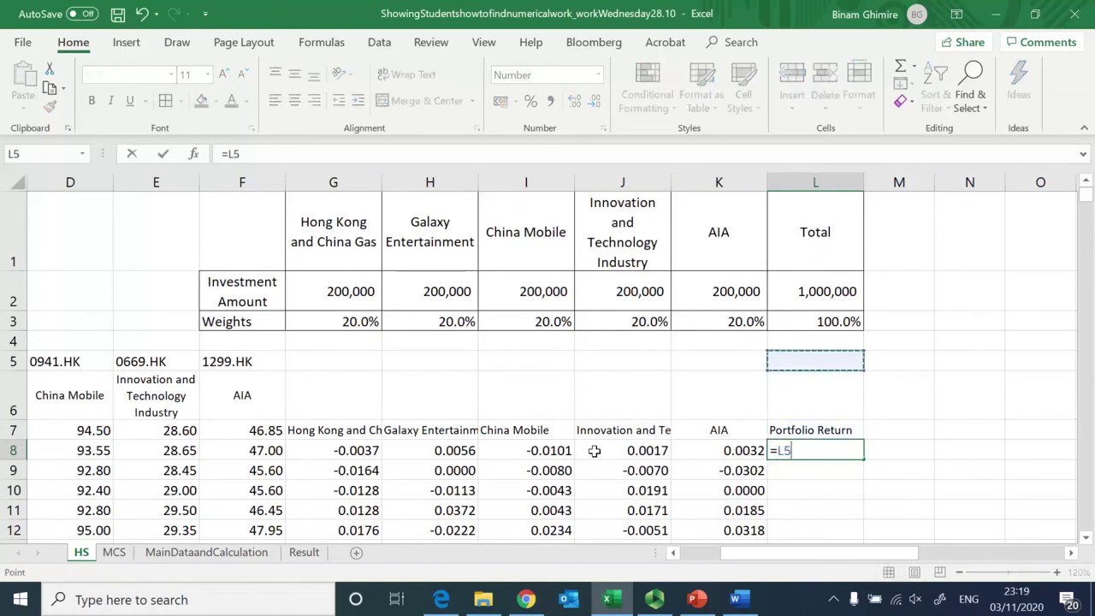
key("Left")
key("Left")
key("Left")
key("Left")
key("Left")
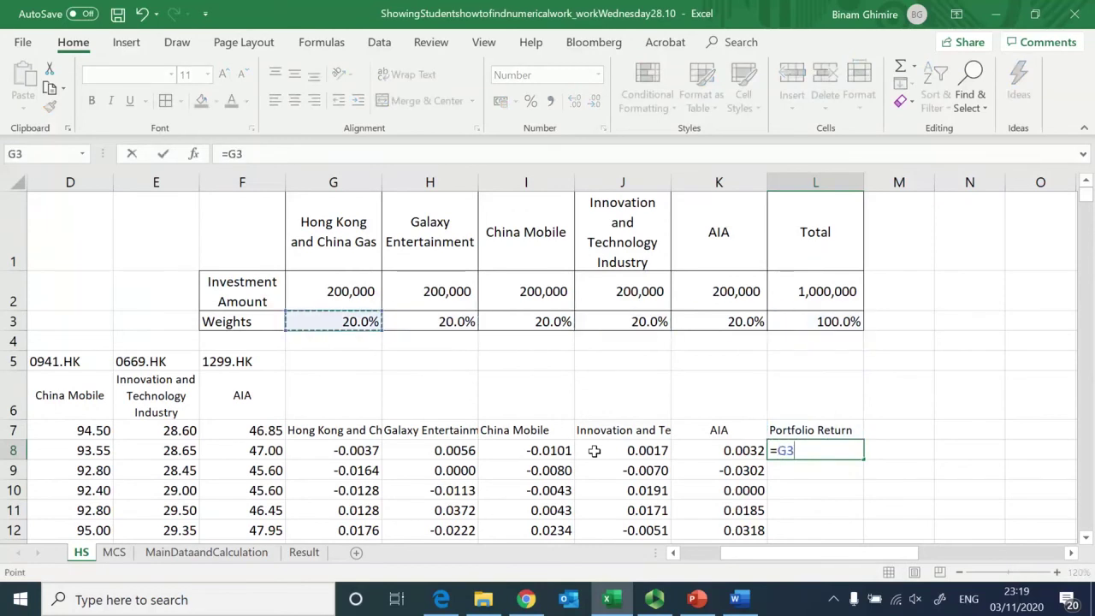
key("BackSpace")
key("BackSpace")
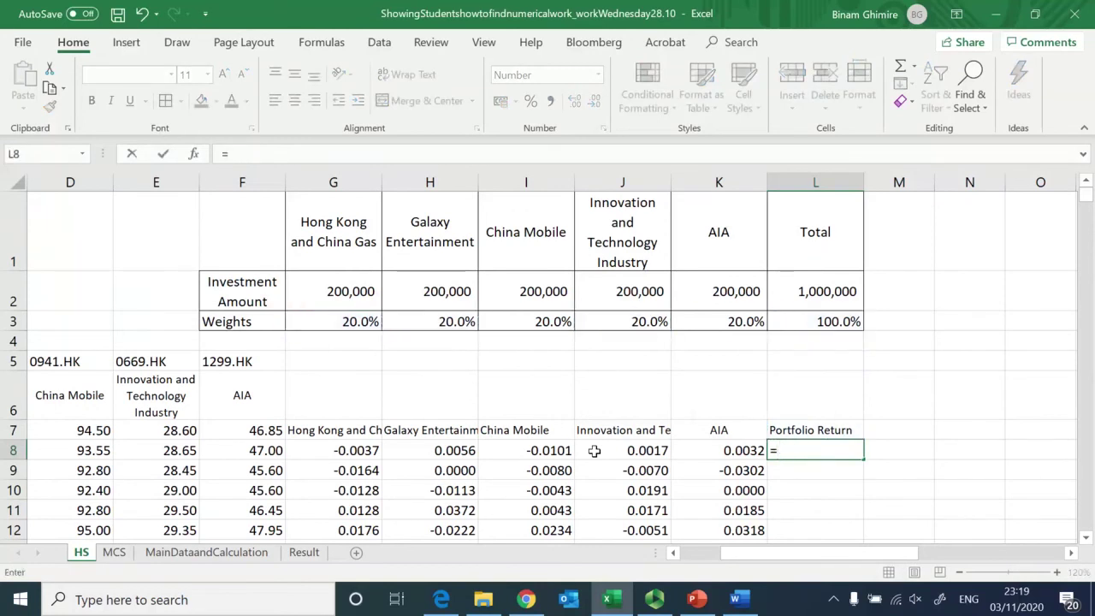
Start a SUMPRODUCT in L8 with the weights as the absolute first array, $G$3:$K$3
type("sumproduct(")
key("Up")
key("Up")
key("Up")
key("Up")
key("Up")
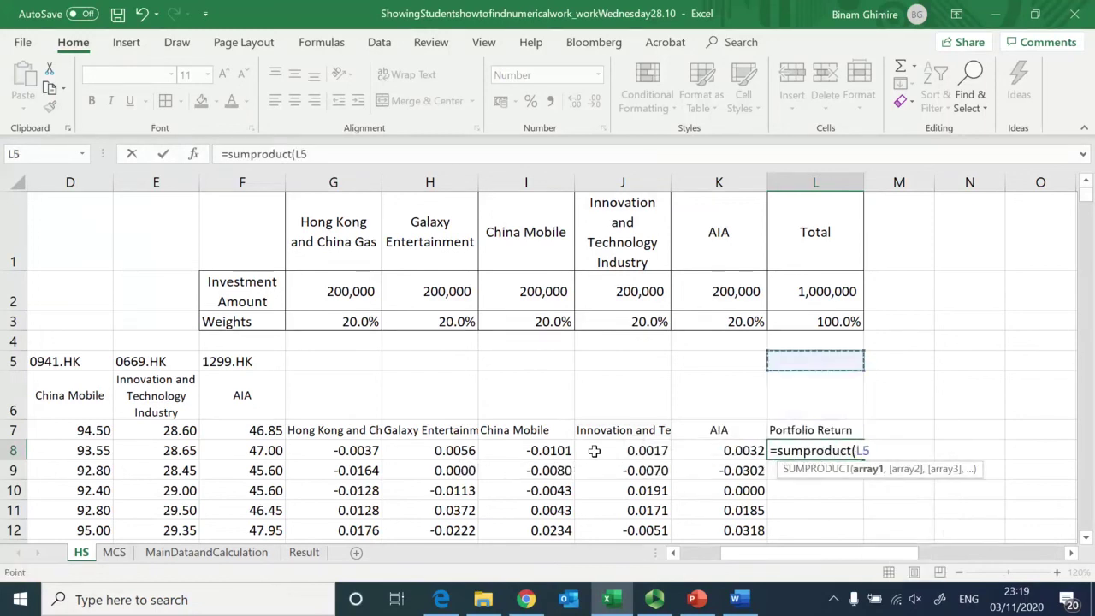
key("Left")
key("Left")
key("Left")
key("Left")
key("Left")
key("shift+Right")
key("shift+Right")
key("shift+Right")
key("shift+Right")
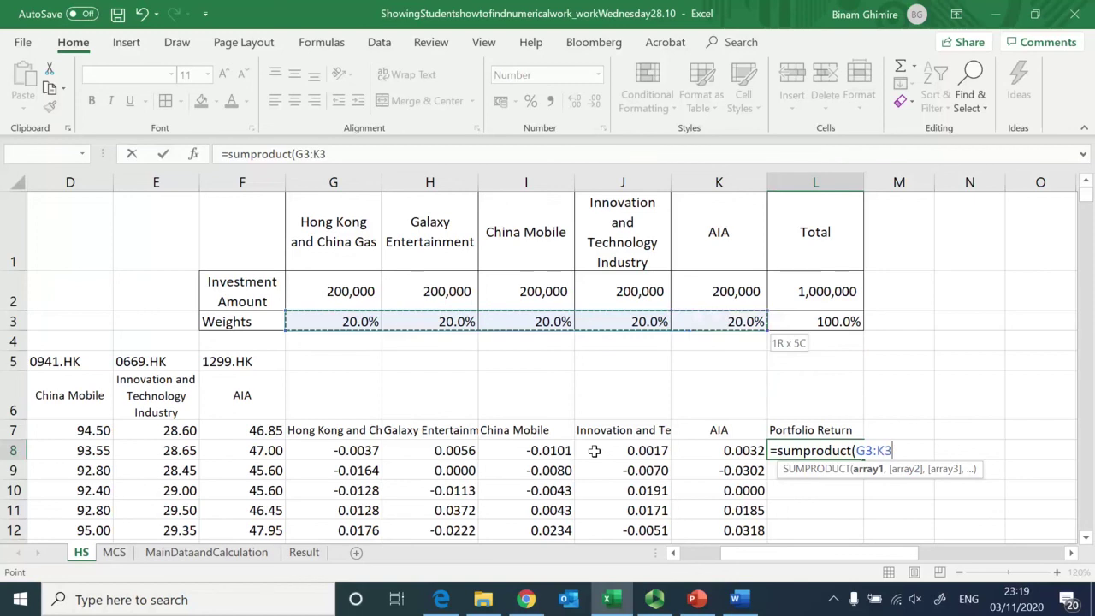
key("F4")
type(",")
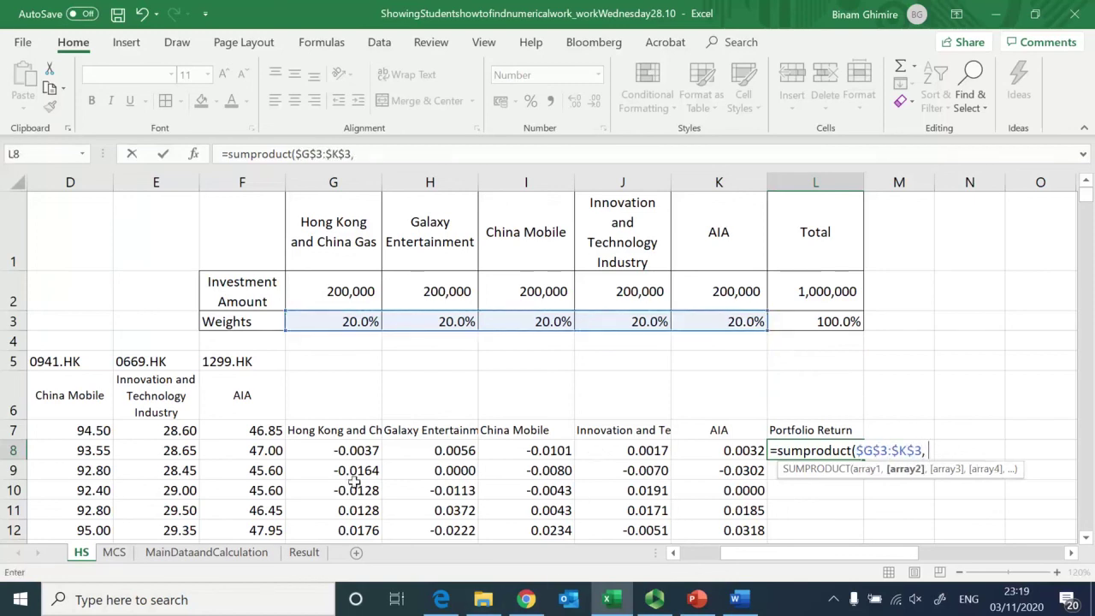
Use the daily stock returns G8:K8 as the second SUMPRODUCT array and complete the portfolio return formula in L8
left_click(351, 454)
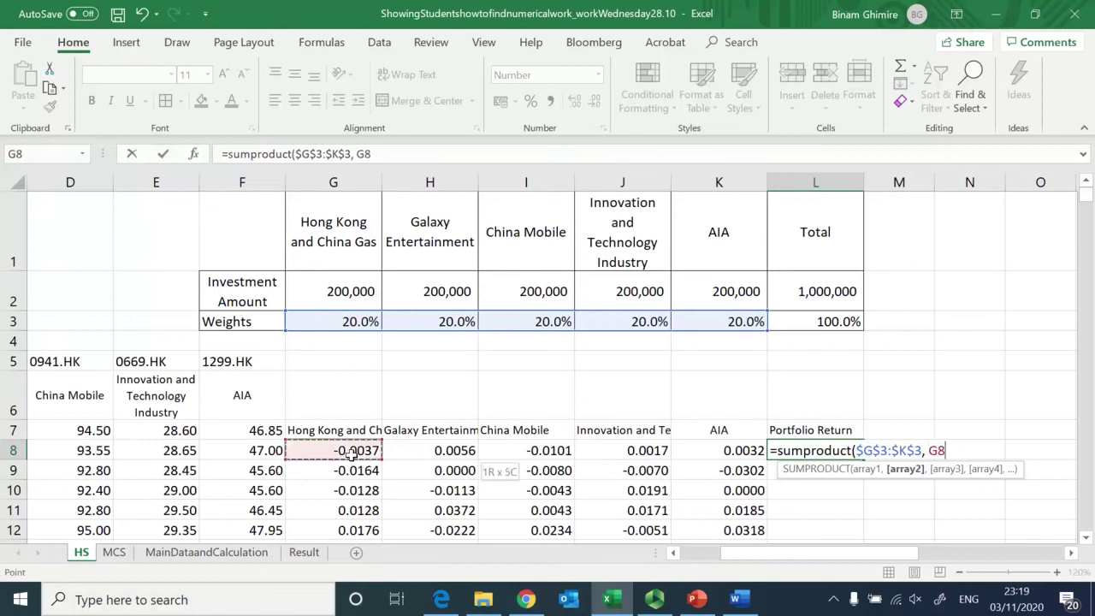
key("shift+Right")
key("shift+Right")
key("shift+Right")
key("shift+Right")
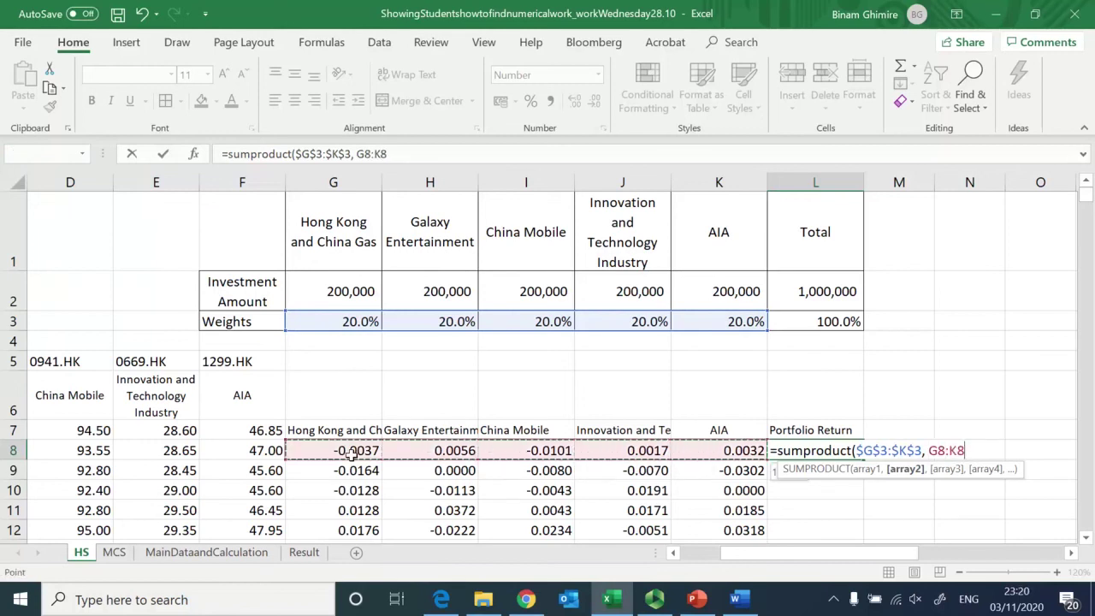
type(")")
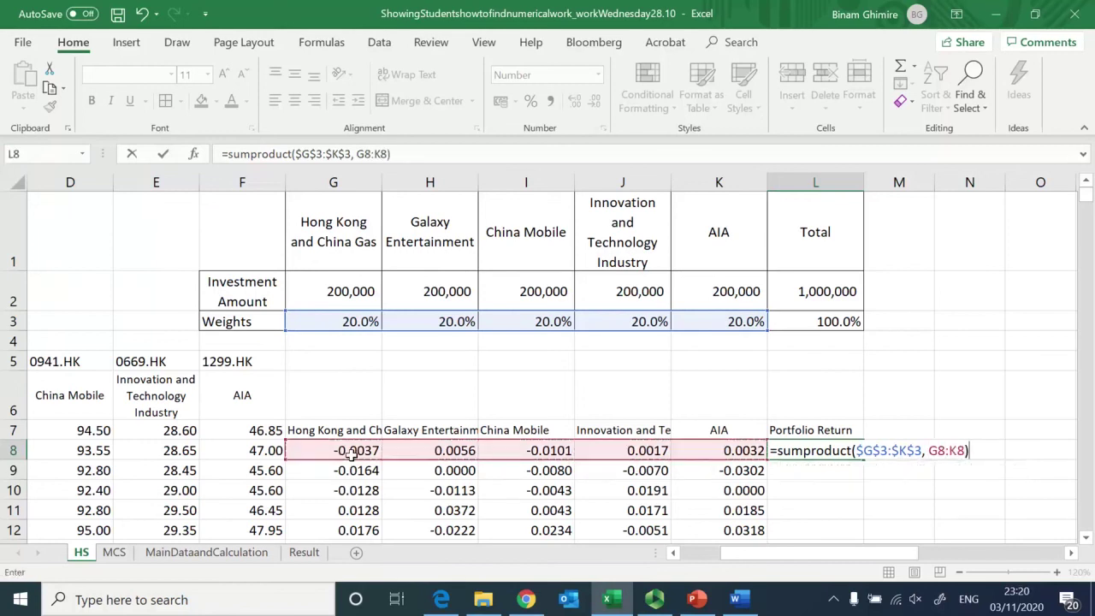
key("Return")
key("Up")
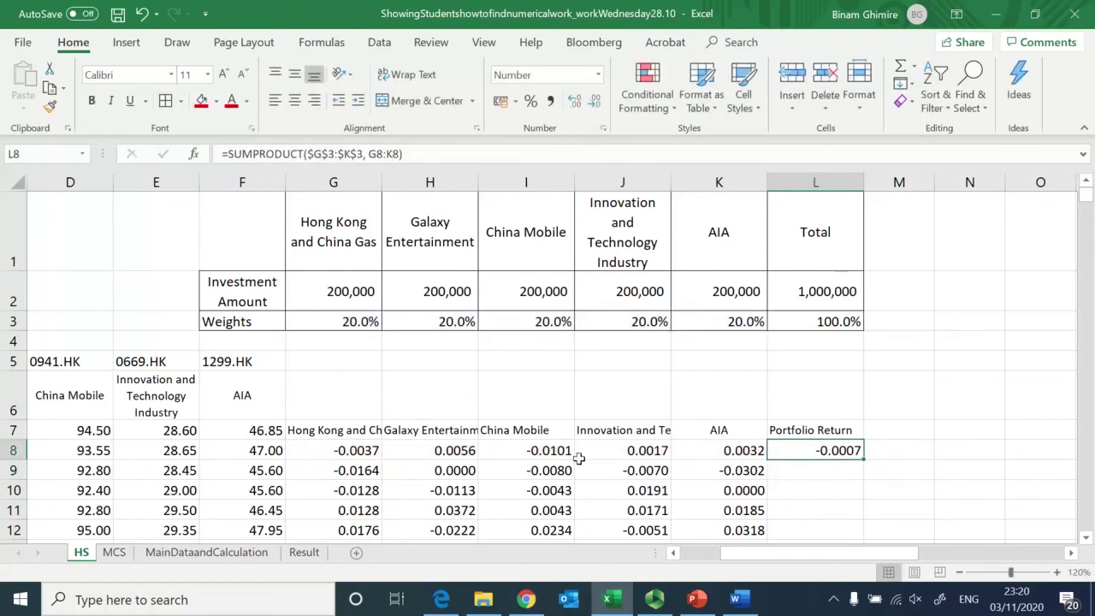
Fill the portfolio return formula from L8 down to row 1241 and check the last cell
double_click(862, 461)
left_click(835, 449)
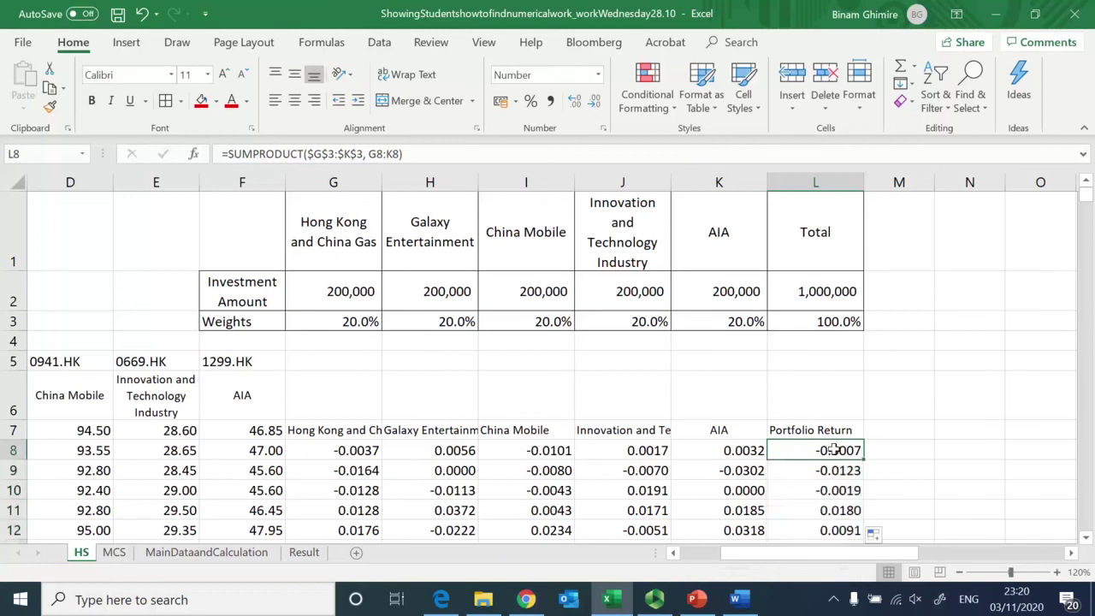
key("ctrl+Down")
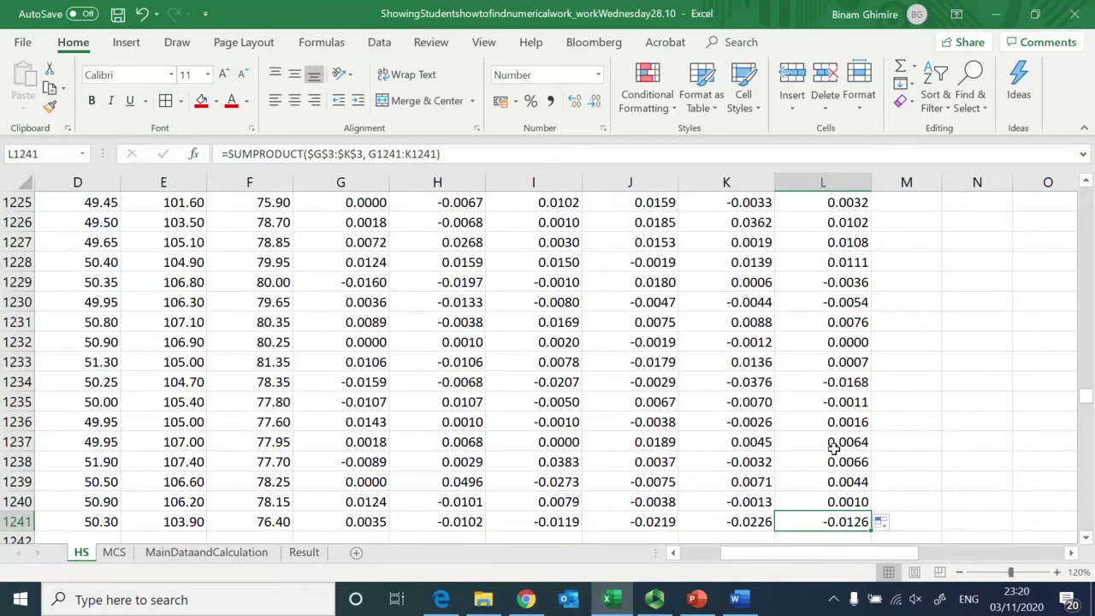
Copy the whole Portfolio Return column from its header in L7 down to L1241
key("ctrl+Up")
key("ctrl+Up")
key("ctrl+Up")
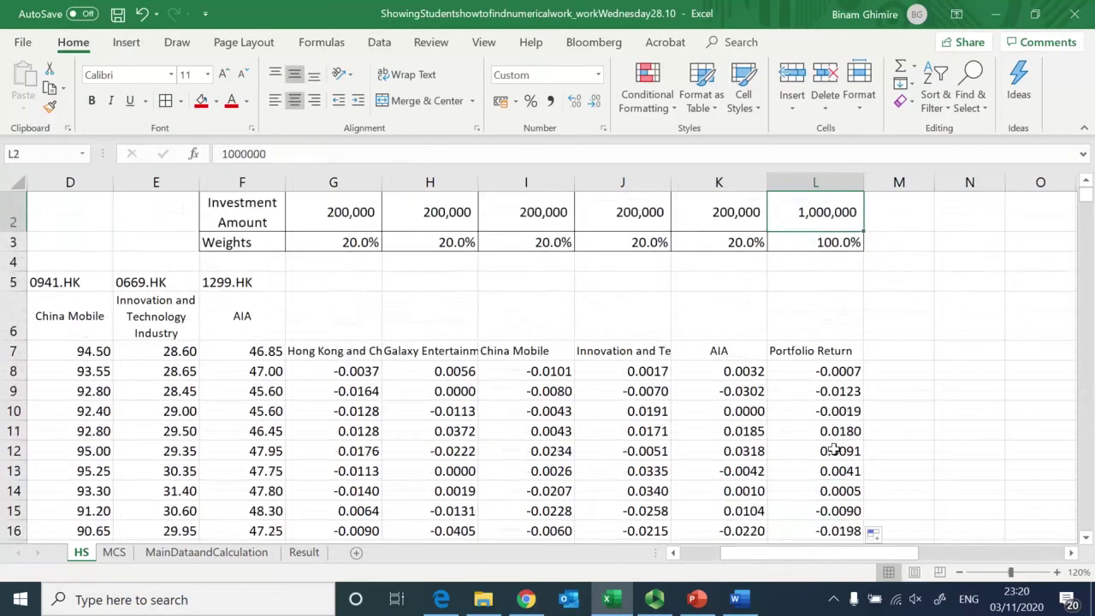
key("ctrl+Up")
key("Down")
key("Down")
key("Down")
key("Down")
key("Down")
key("Down")
key("Down")
key("Right")
key("Right")
key("Right")
key("Right")
key("Right")
key("Right")
key("Left")
key("Left")
key("Left")
key("Left")
key("Left")
key("Left")
key("Up")
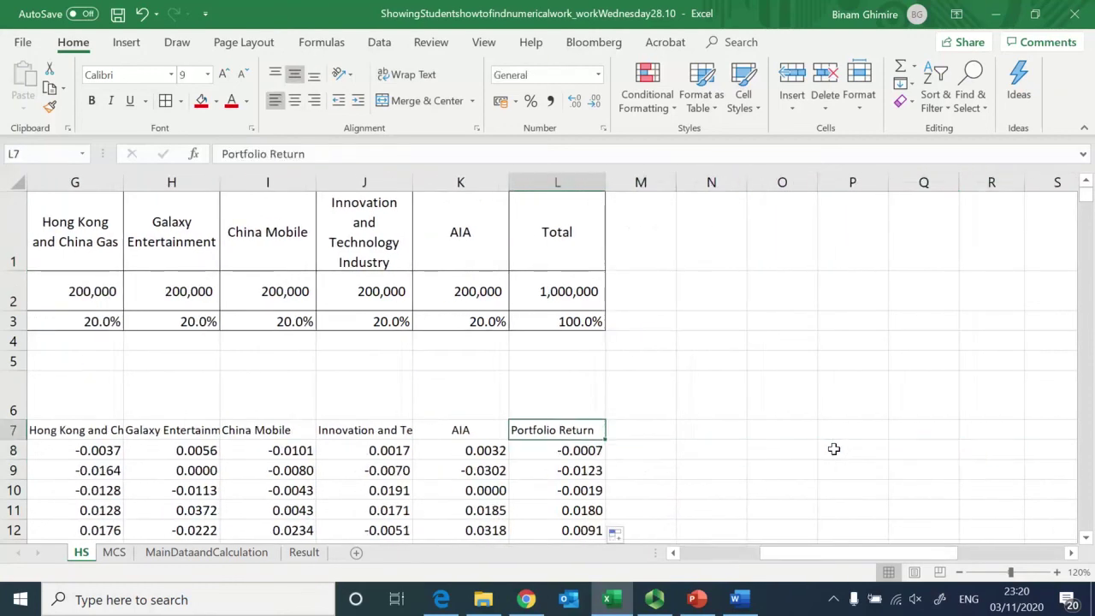
key("ctrl+shift+Down")
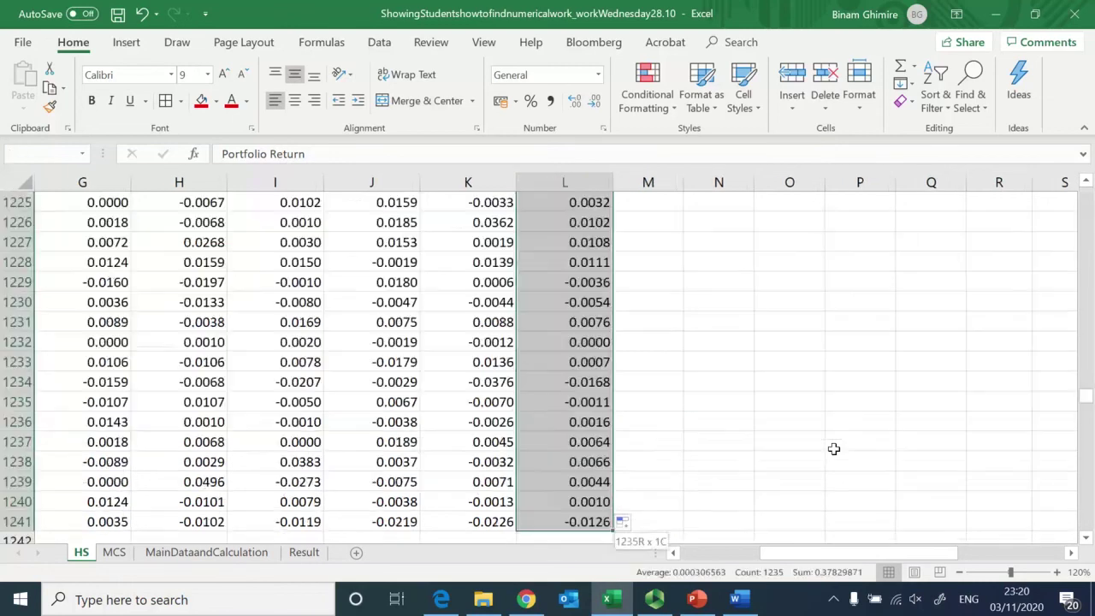
key("ctrl+c")
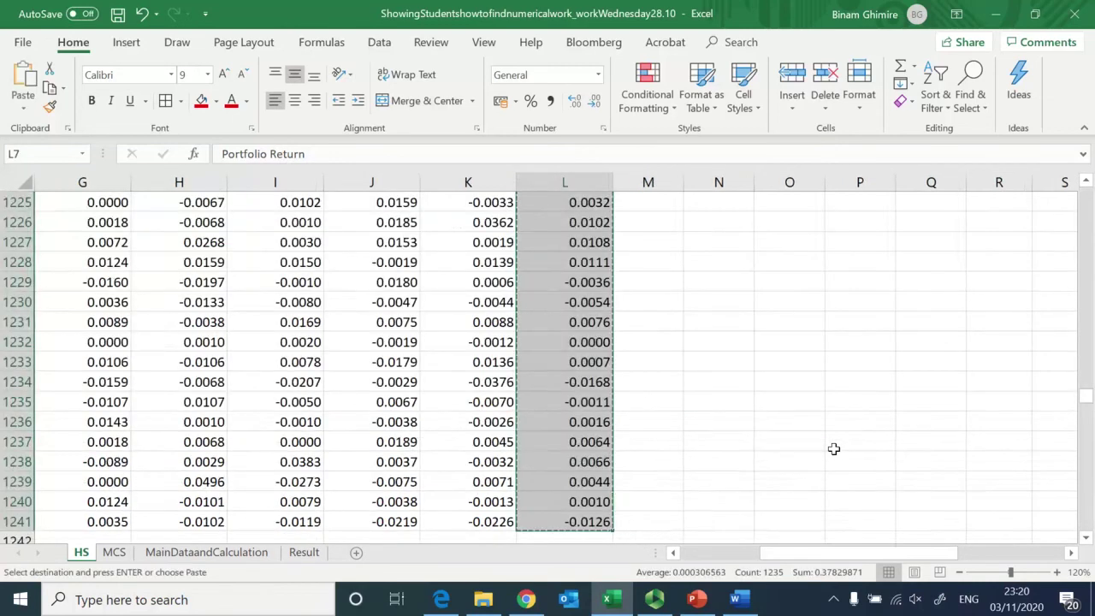
Paste the copied Portfolio Return column as values only, starting at O7
key("Up")
key("Up")
key("Up")
key("Up")
key("Up")
key("Up")
key("Right")
key("Right")
key("Right")
key("Down")
key("Down")
key("Down")
key("Down")
key("Down")
key("Down")
key("Right")
key("Left")
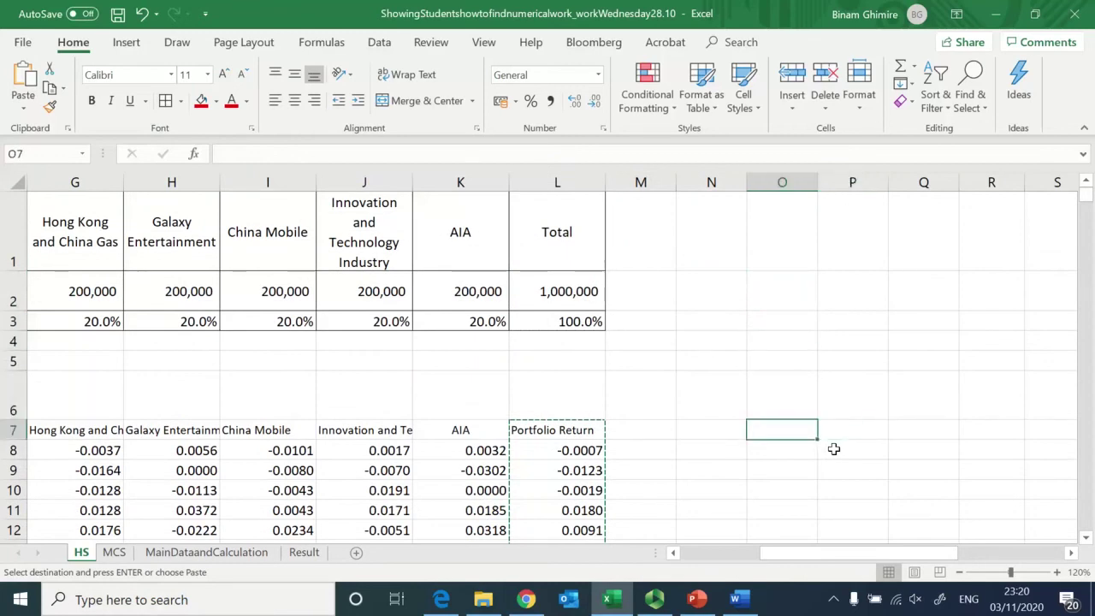
key("alt+e")
key("s")
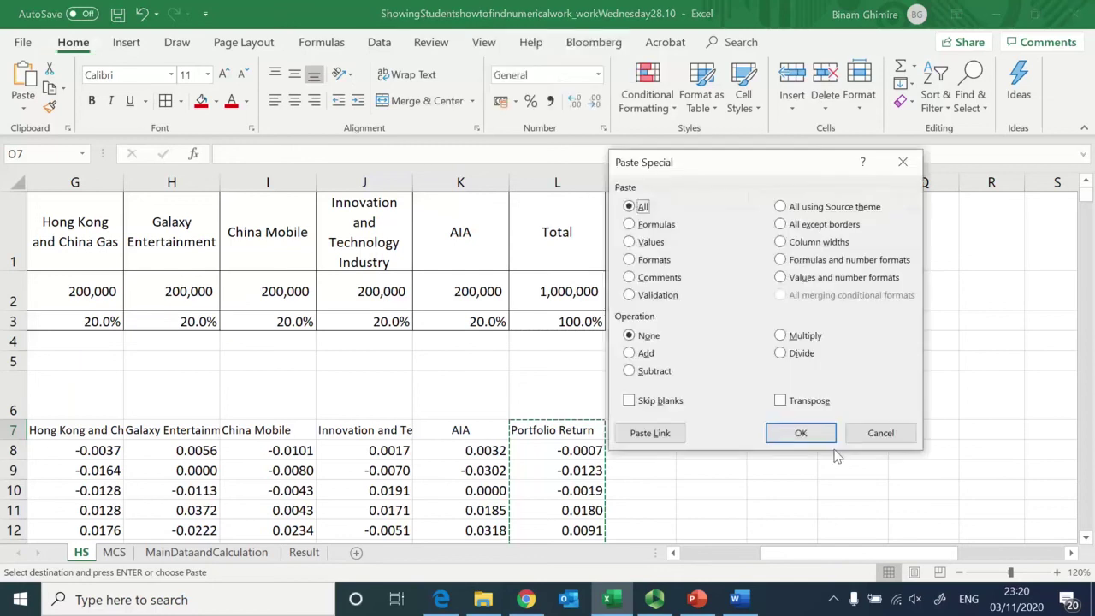
key("v")
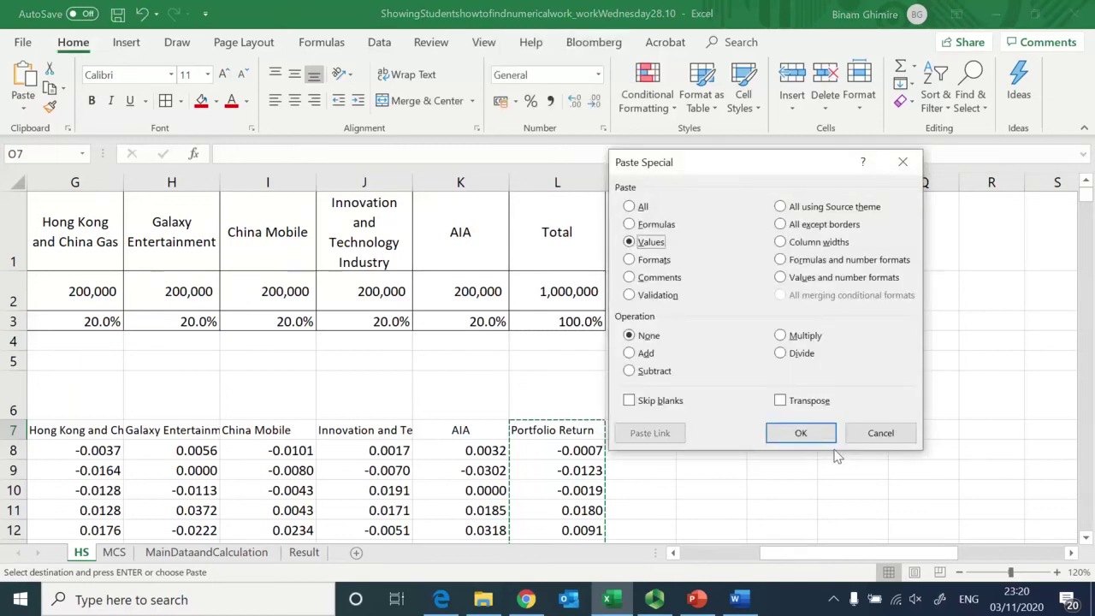
left_click(800, 433)
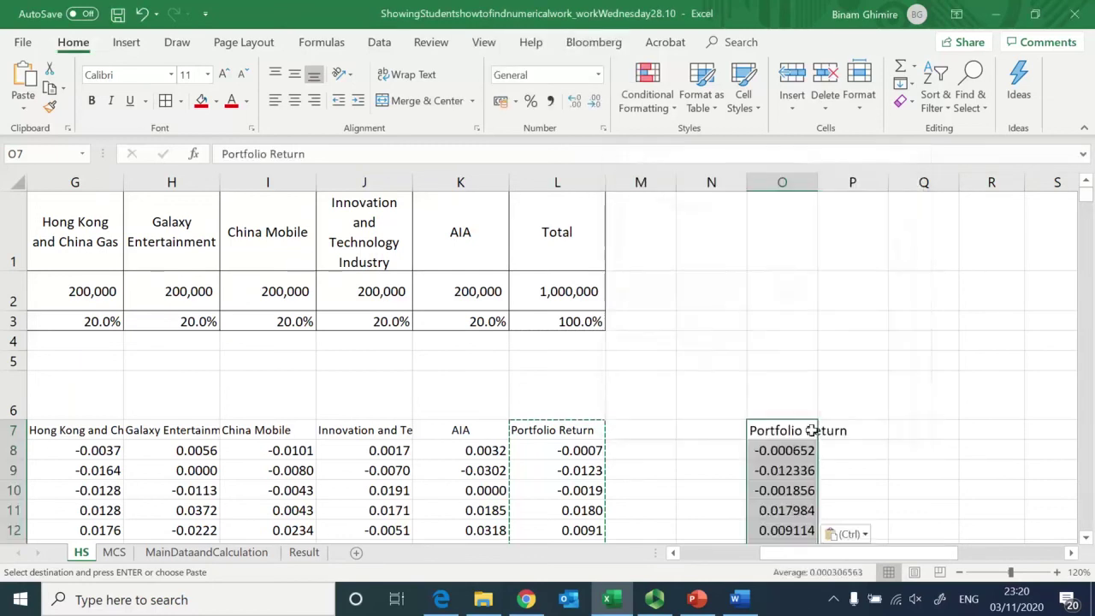
Inspect the contents of O8 and O9 against the portfolio return formula in L8
key("Down")
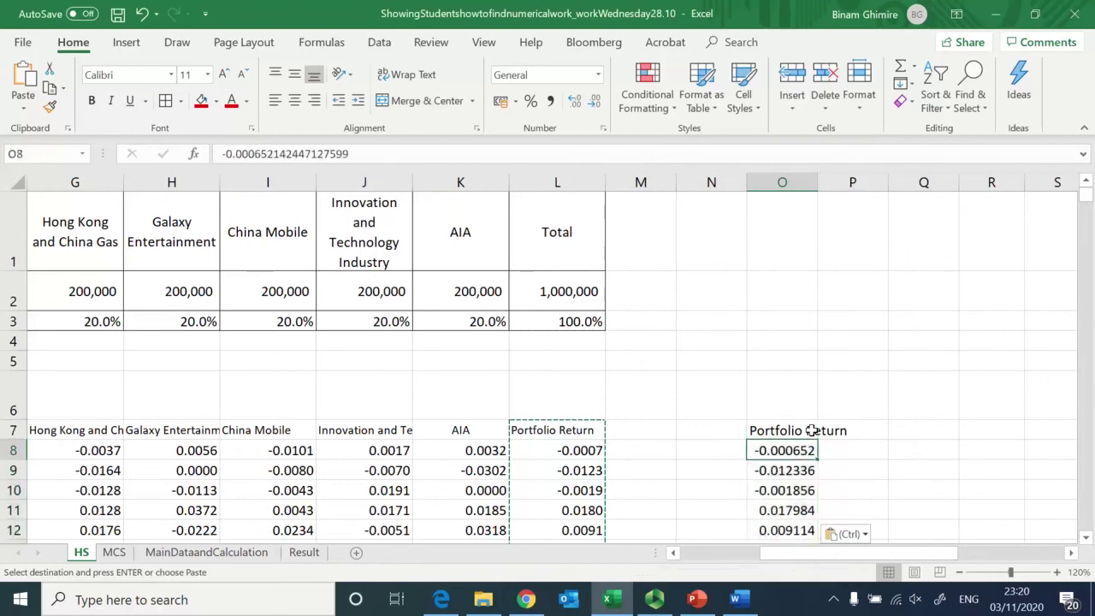
key("F2")
key("Escape")
key("Down")
key("F2")
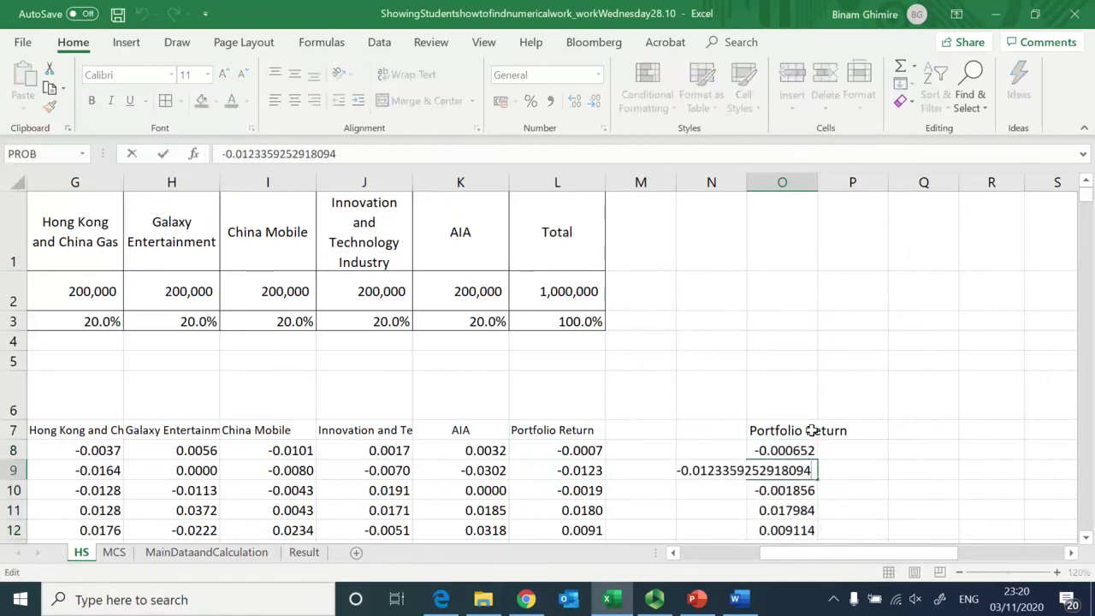
key("Escape")
key("Left")
key("Left")
key("Left")
key("Up")
key("F2")
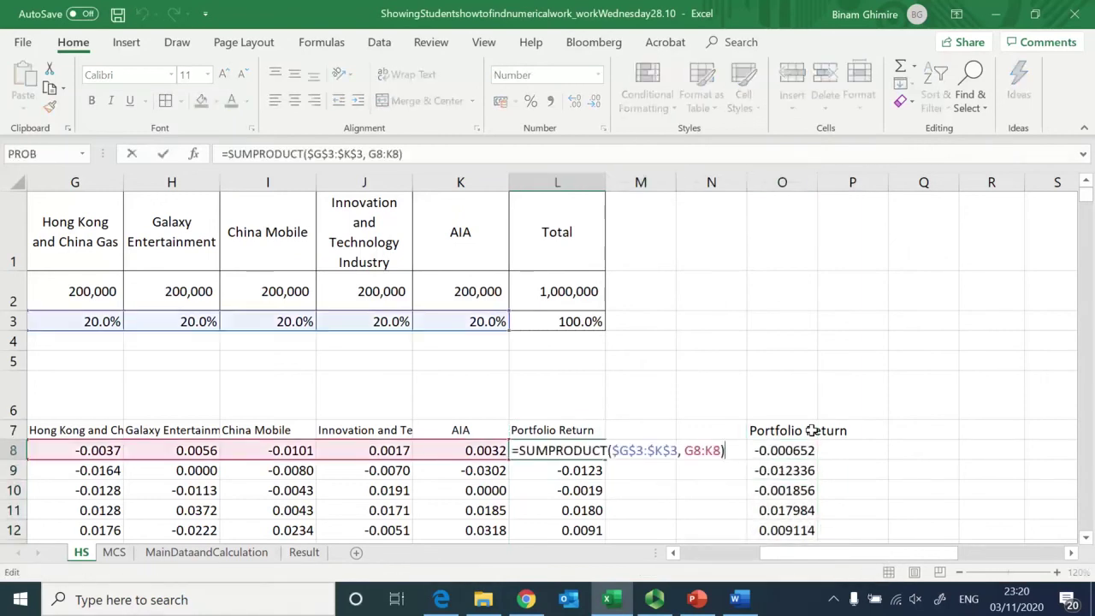
key("Escape")
Enter the header Date in N7, beside the pasted Portfolio Return header
key("Right")
key("Right")
key("Right")
key("Up")
key("Down")
key("Up")
key("Left")
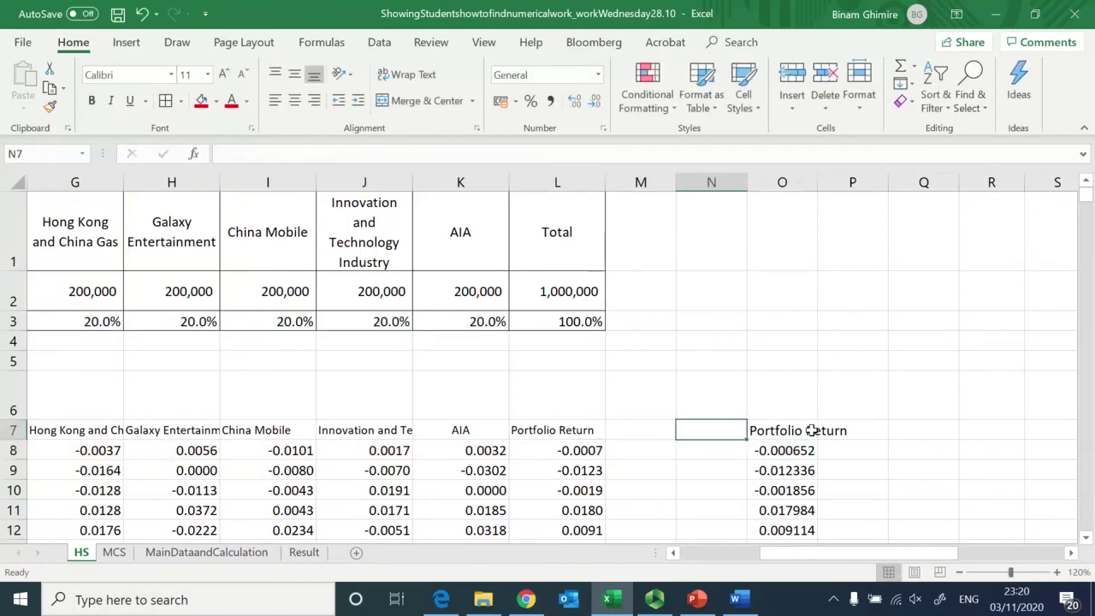
type("Date")
key("Return")
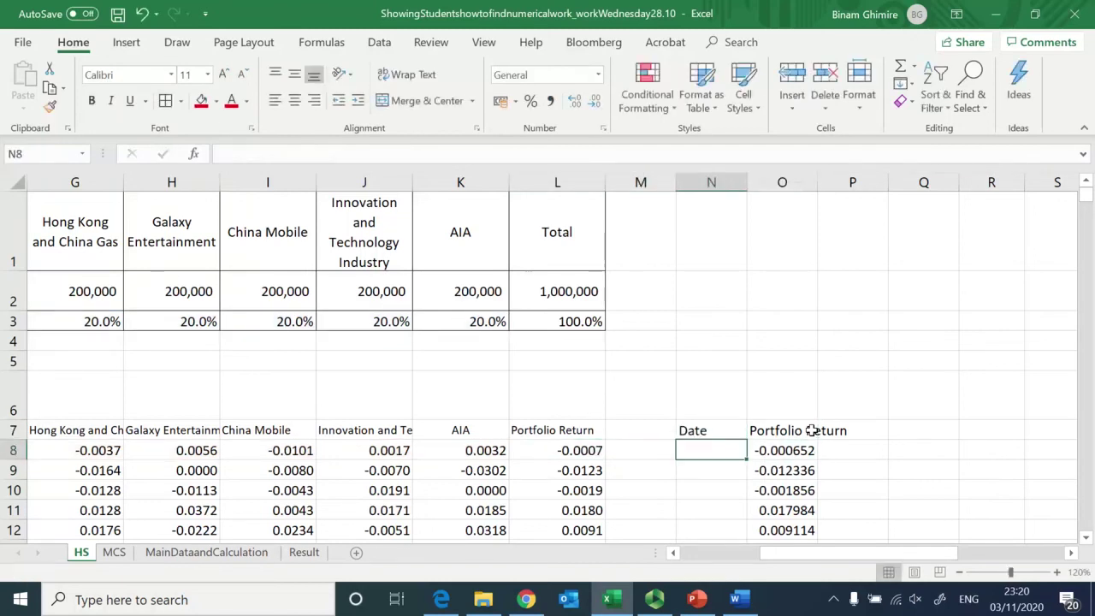
Copy the dates from A8 down to A1241
key("Left")
key("Left")
key("Left")
key("Left")
key("Left")
key("Left")
key("Left")
key("Left")
key("Left")
key("Left")
key("Left")
key("Left")
key("Left")
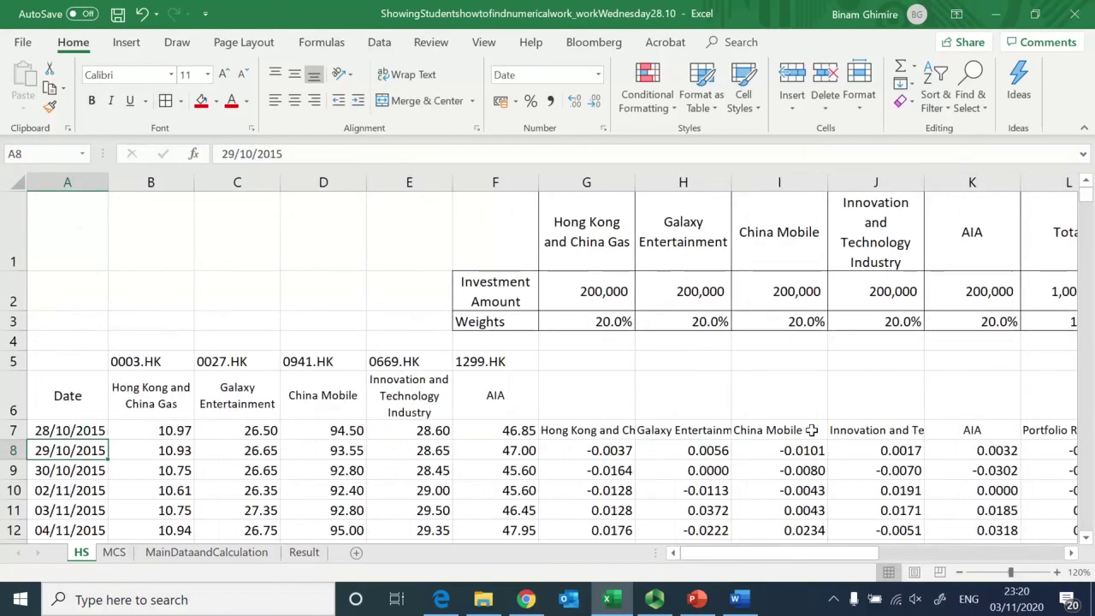
key("ctrl+shift+Down")
key("ctrl+c")
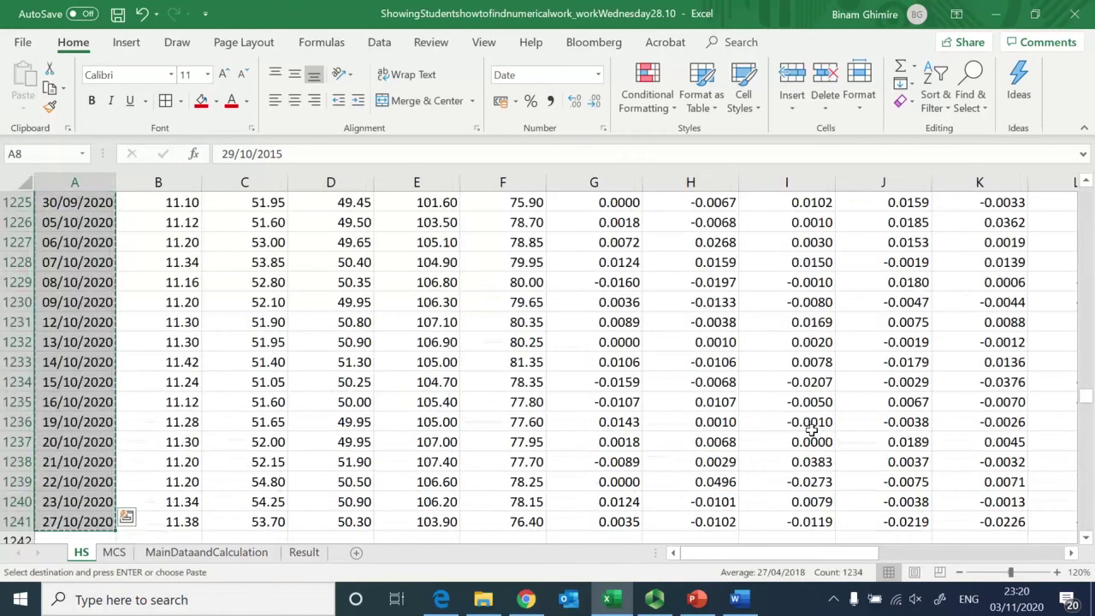
Paste the dates below the Date header from N8 and autofit the width of column N
key("Up")
key("Down")
key("Right")
key("Right")
key("Right")
key("Right")
key("Right")
key("Right")
key("Right")
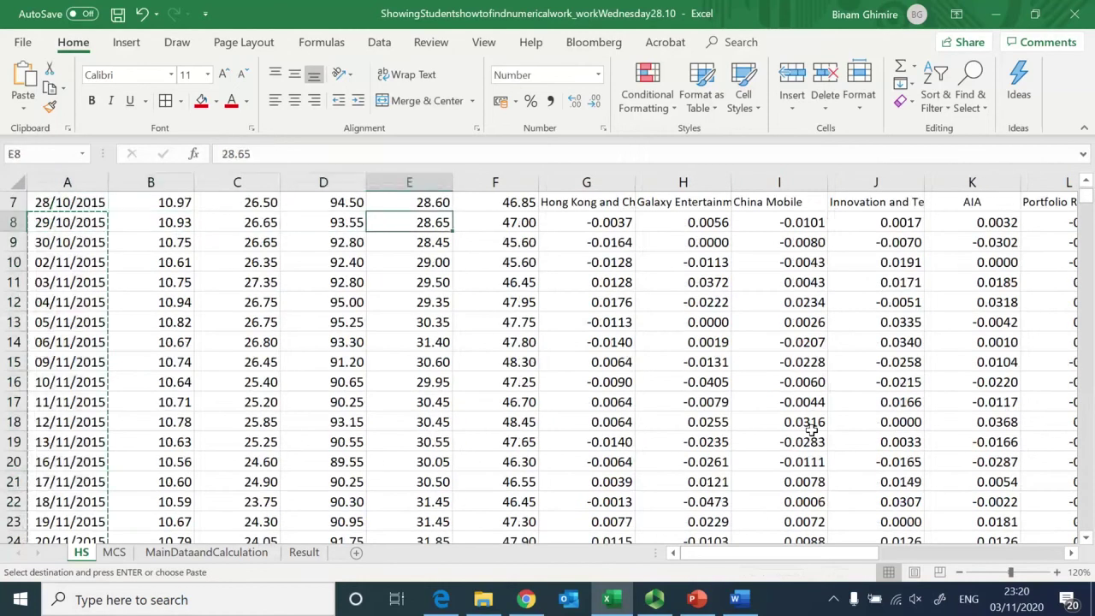
key("Right")
key("Right")
key("Right")
key("Right")
key("Right")
key("Right")
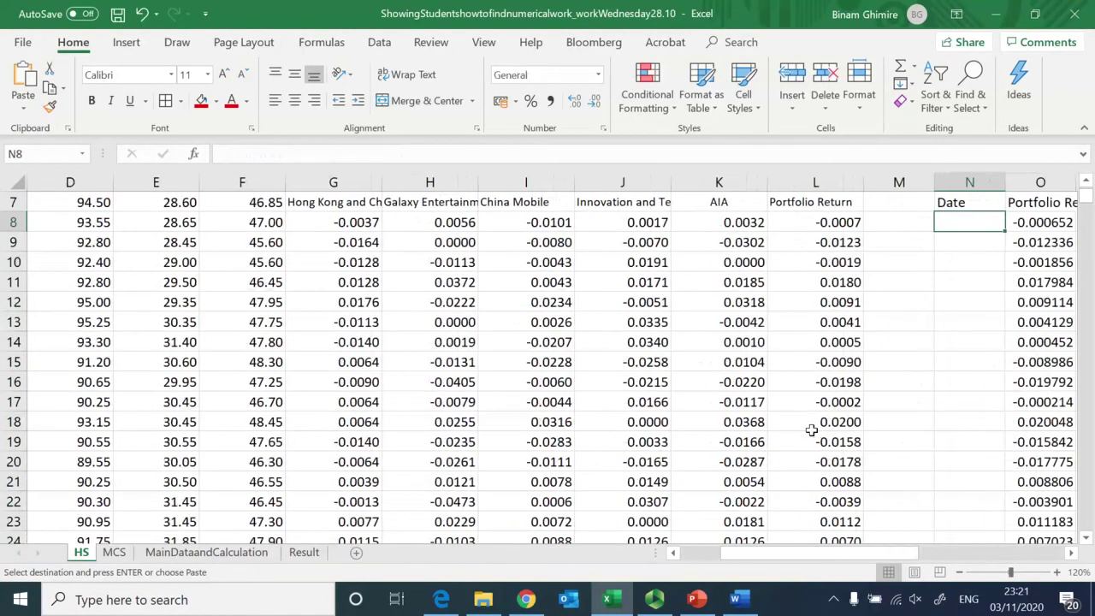
key("ctrl+v")
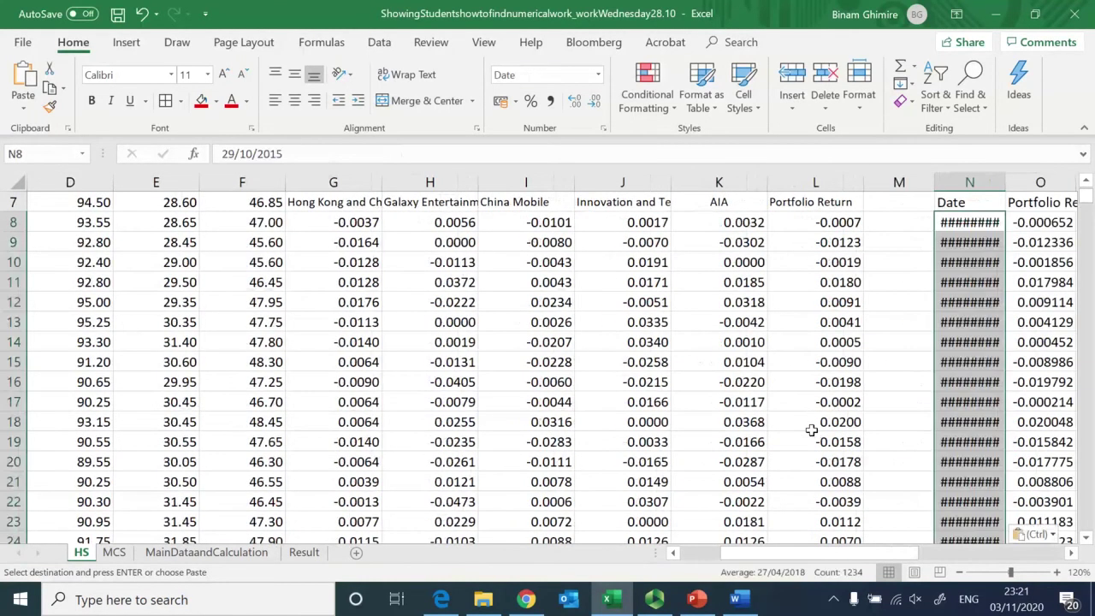
double_click(1007, 183)
Select the Date and Portfolio Return table with its headers, N7:O1241, and look over the selected range
key("Right")
key("Right")
key("Right")
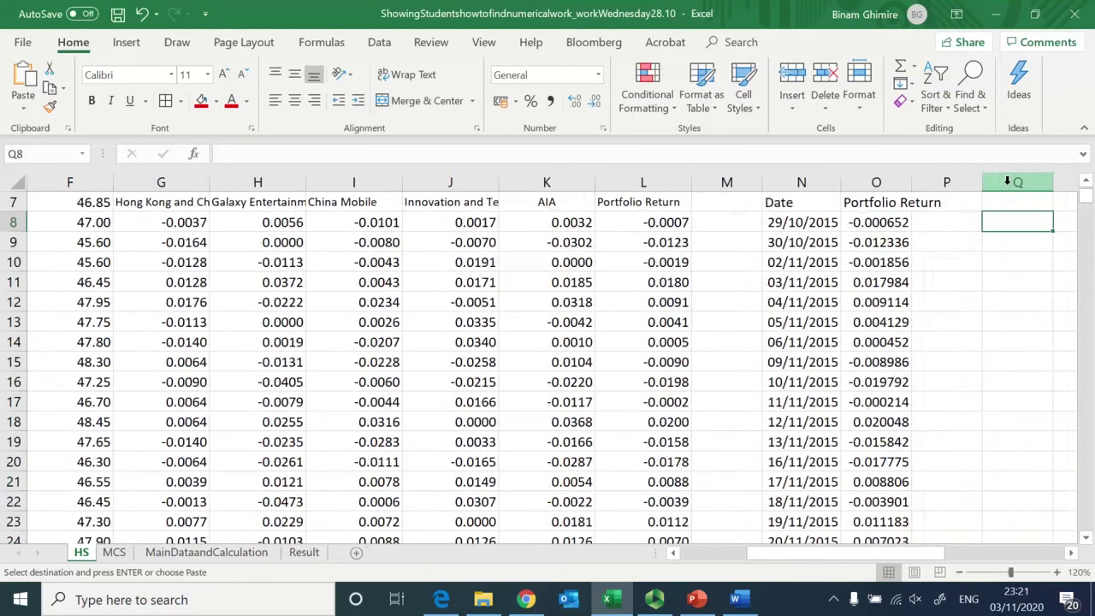
key("Up")
key("Up")
key("Down")
key("Left")
key("Left")
key("Left")
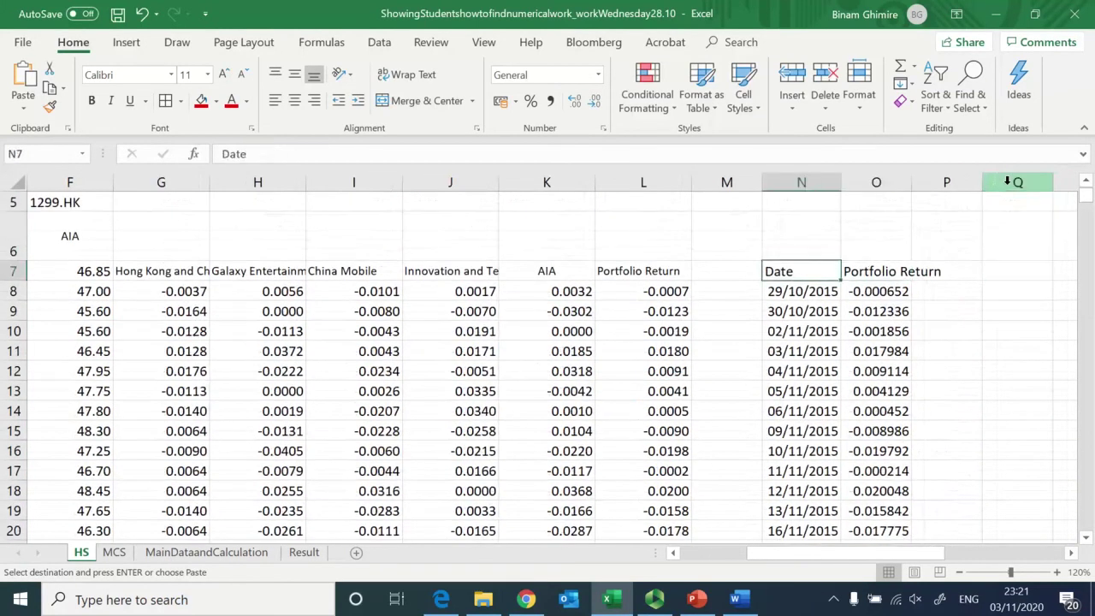
key("shift+Right")
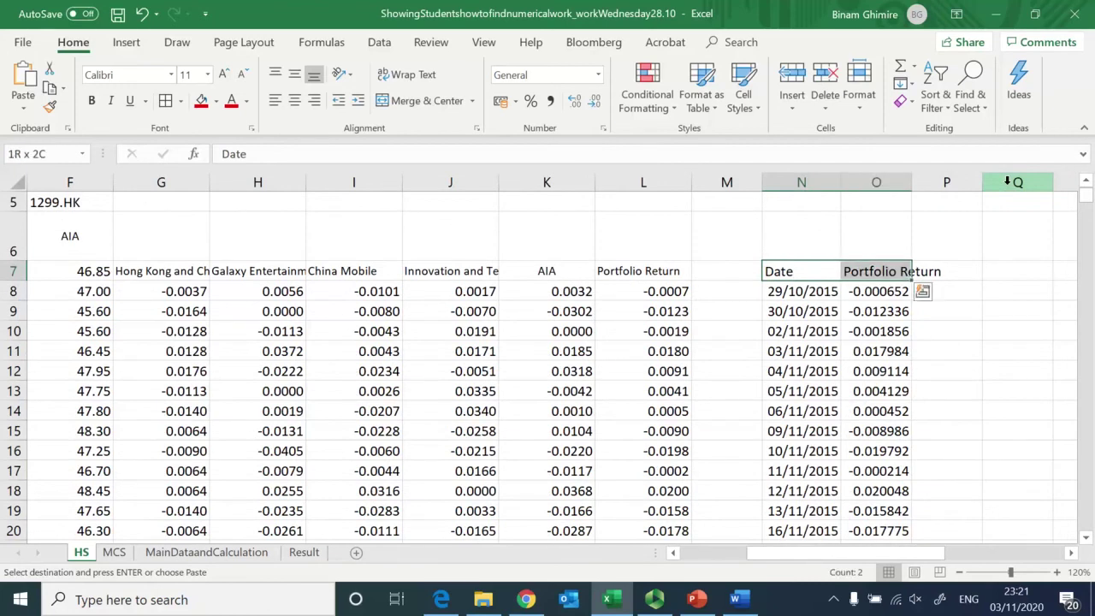
key("ctrl+shift+Down")
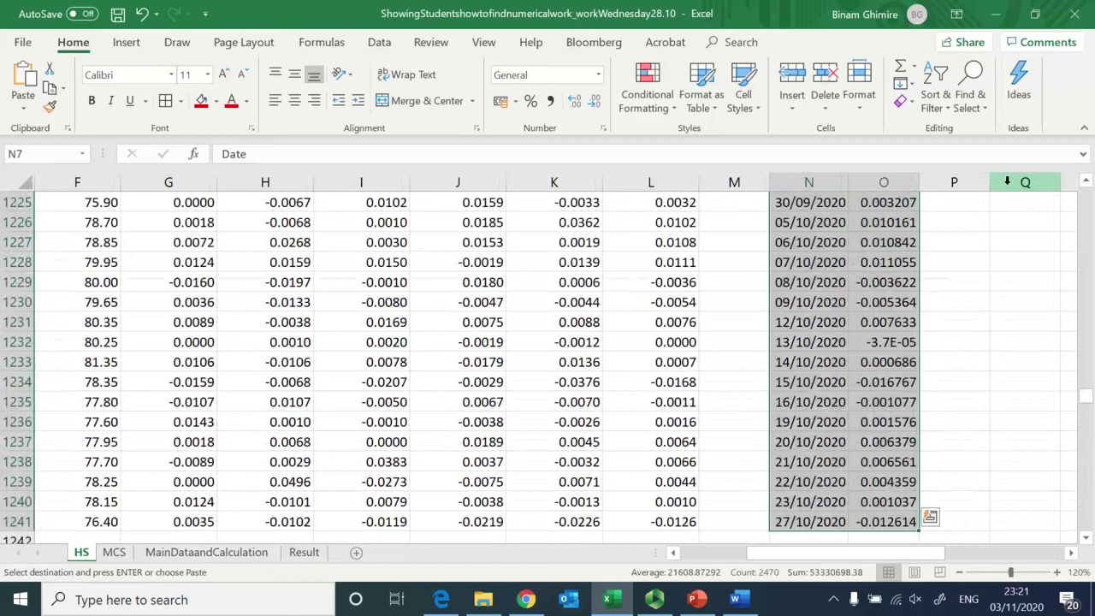
scroll(1087, 206, "up", 20)
scroll(1088, 207, "up", 20)
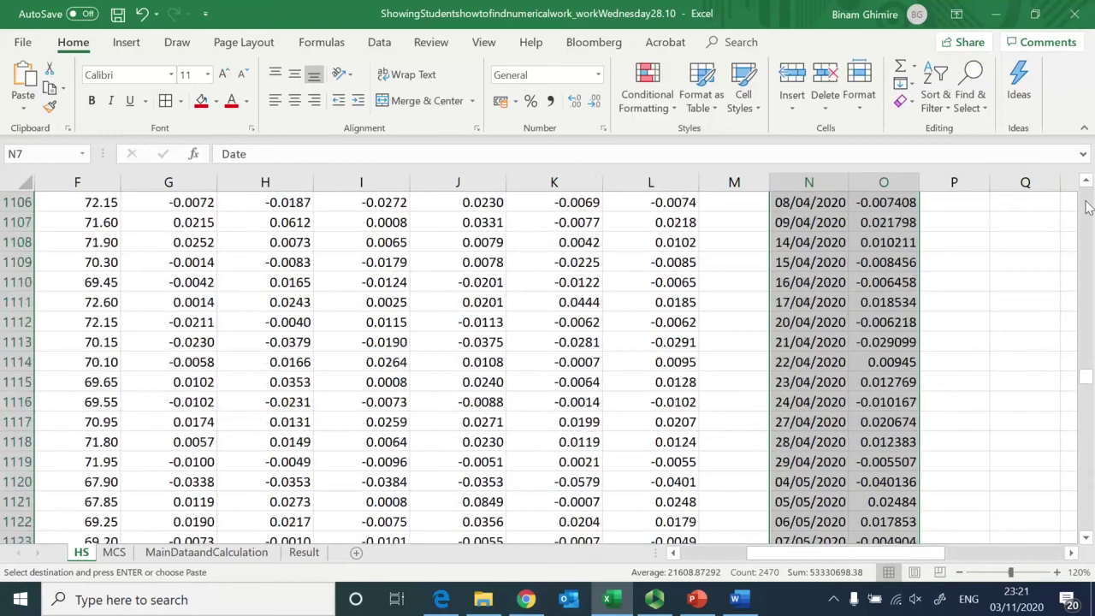
scroll(1087, 207, "up", 20)
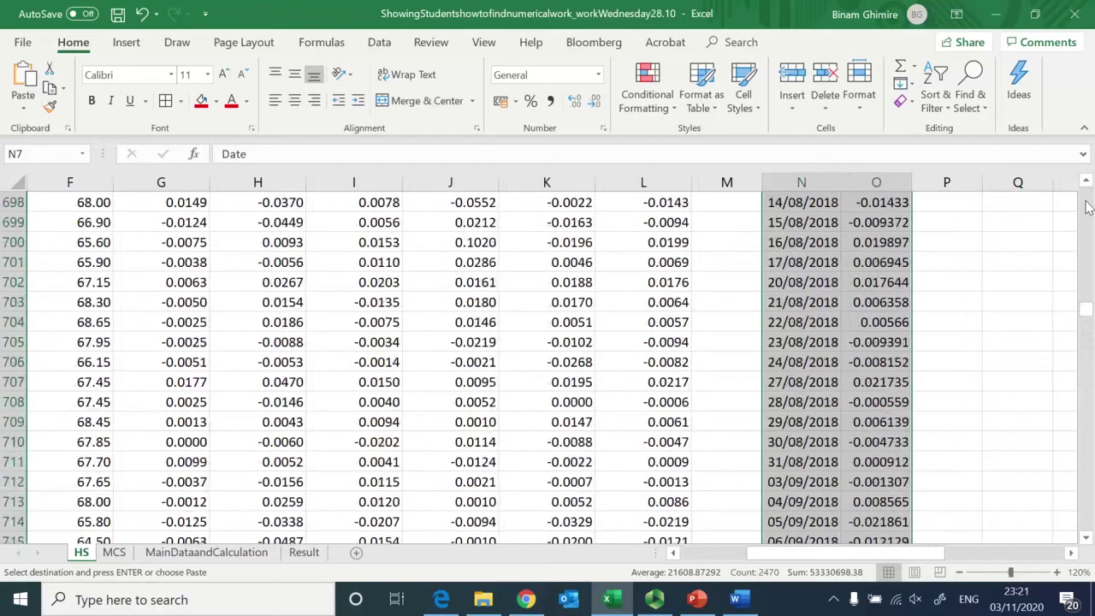
left_click_drag(1087, 293, 1087, 197)
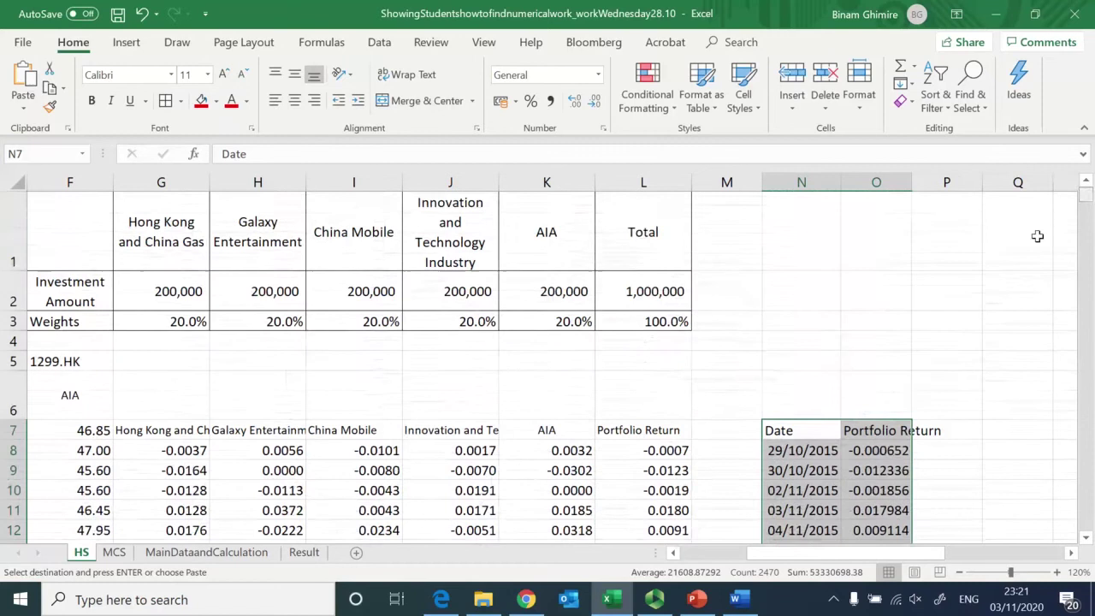
left_click(1088, 536)
left_click(1088, 536)
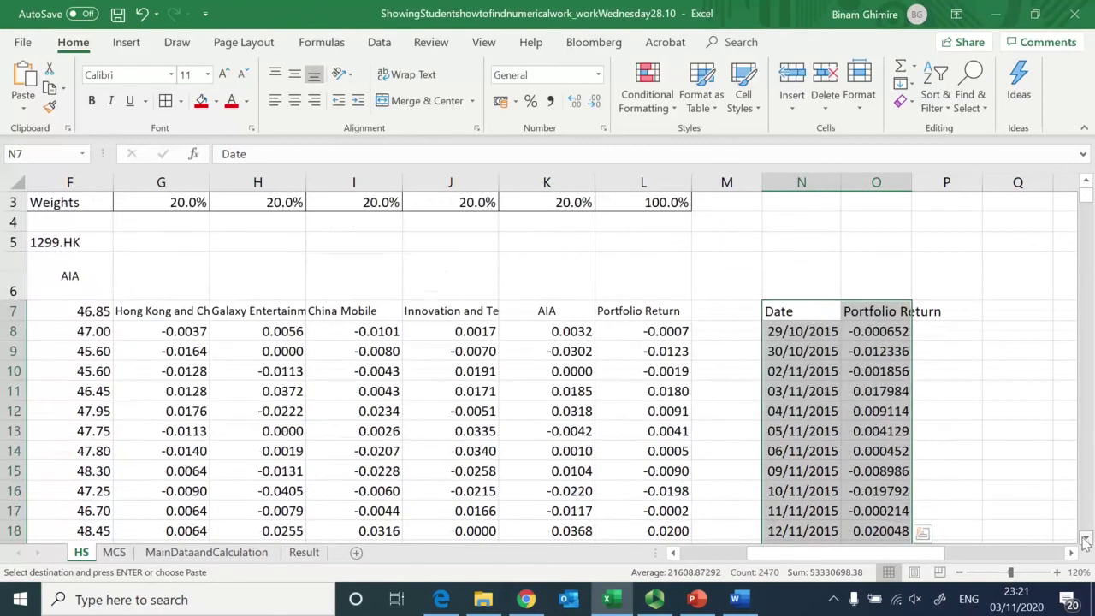
Custom sort the selected table by Portfolio Return on cell values, from Smallest to Largest, treating the first row as headers
left_click(947, 115)
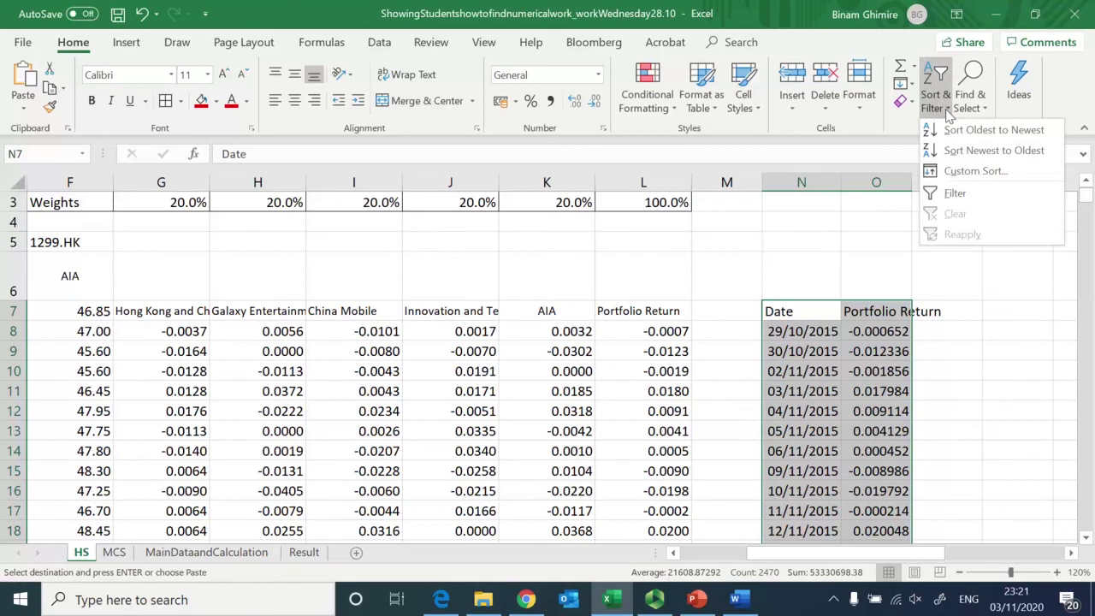
left_click(956, 172)
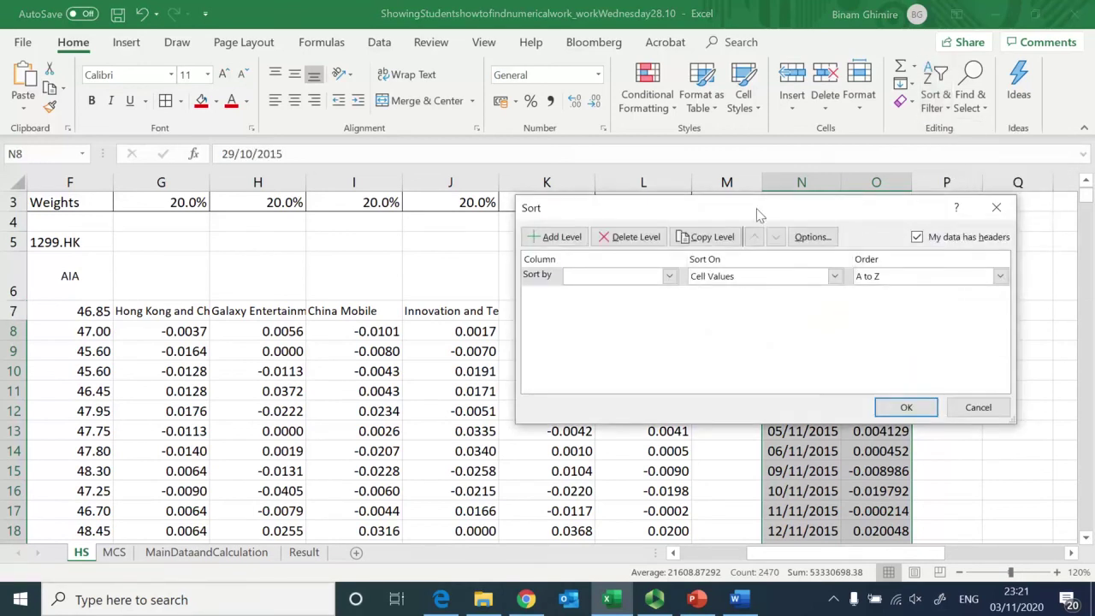
left_click_drag(758, 213, 368, 256)
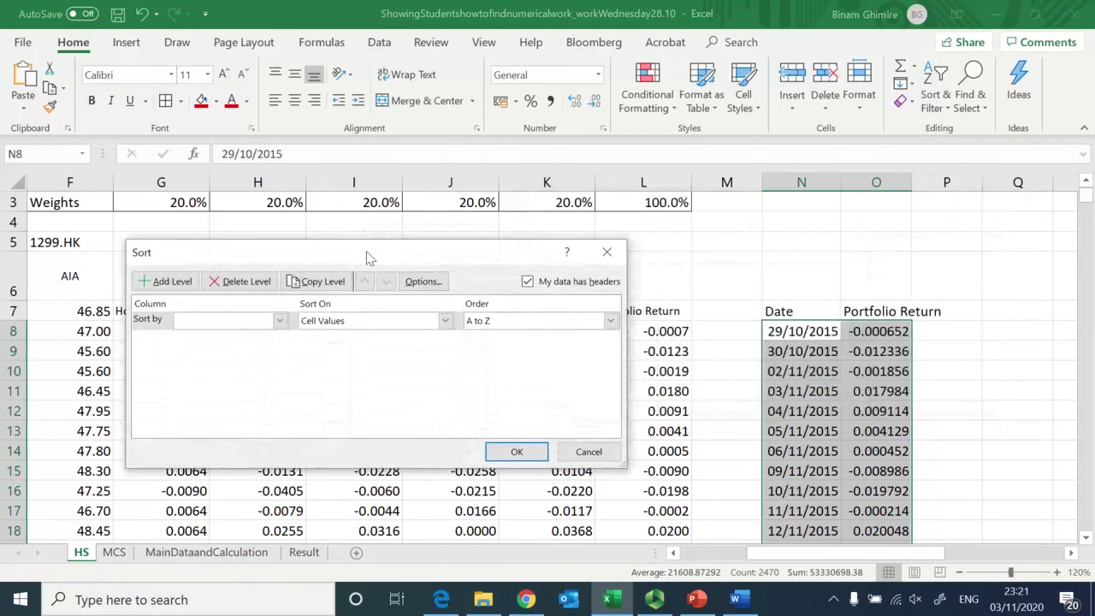
left_click(280, 320)
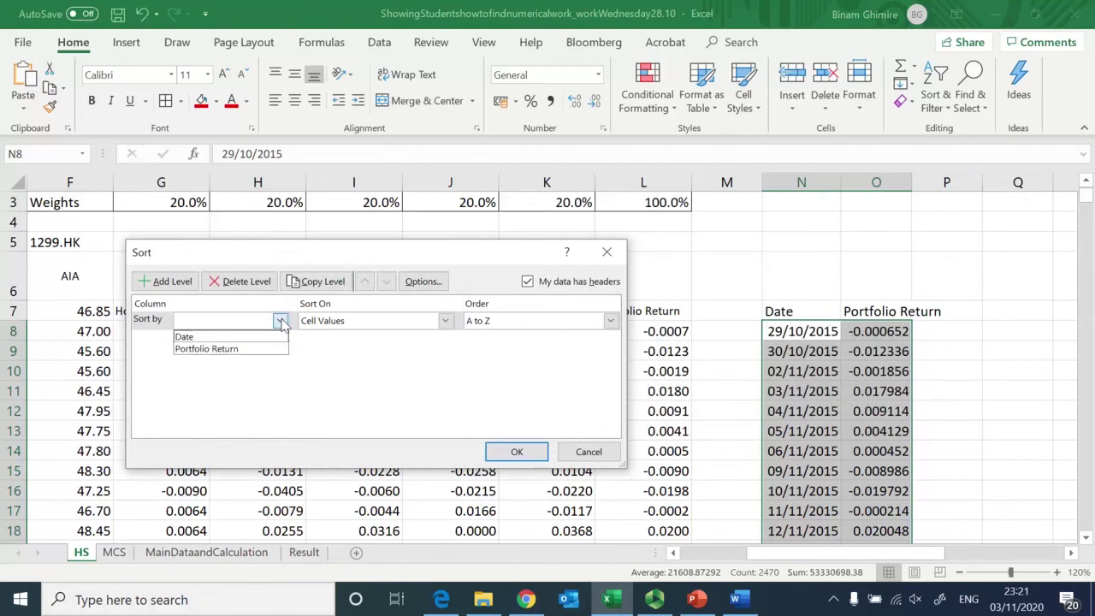
left_click(243, 354)
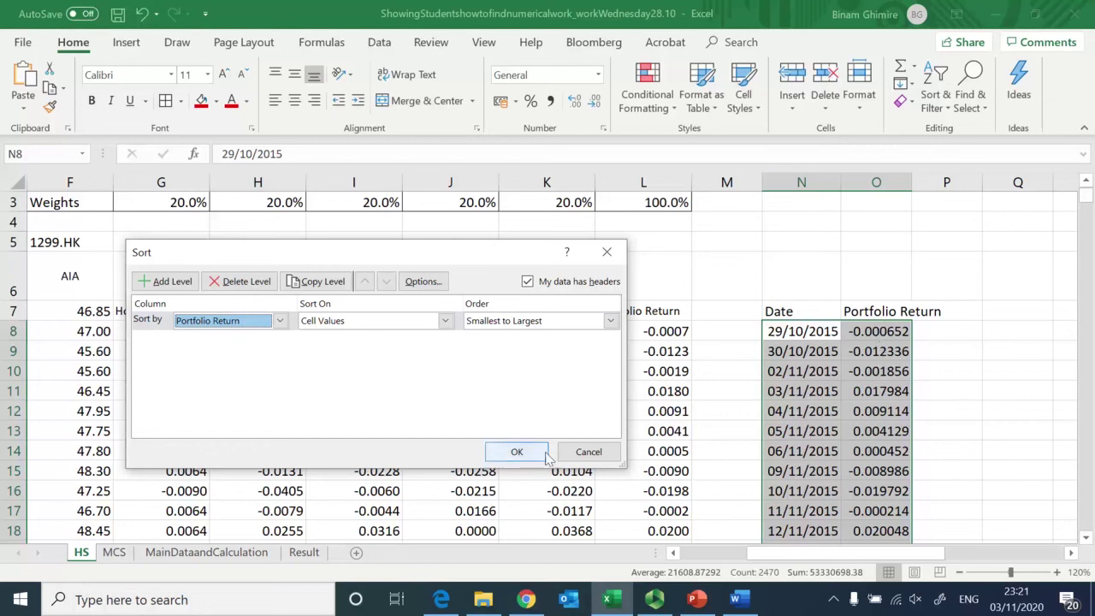
left_click(514, 451)
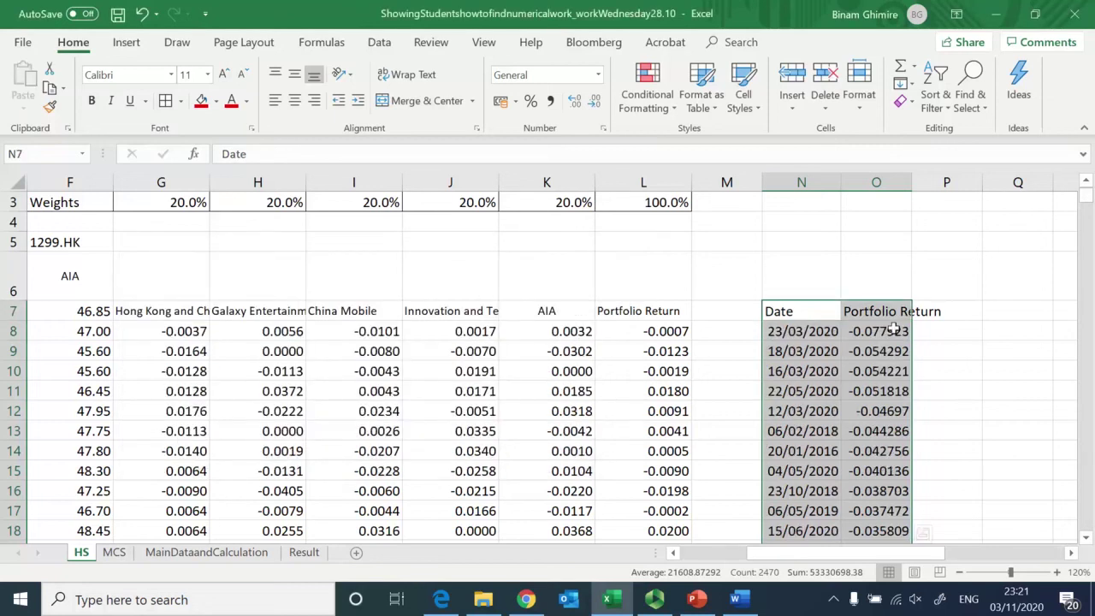
Examine the first and last sorted portfolio returns, in O8 and O1241
left_click(894, 330)
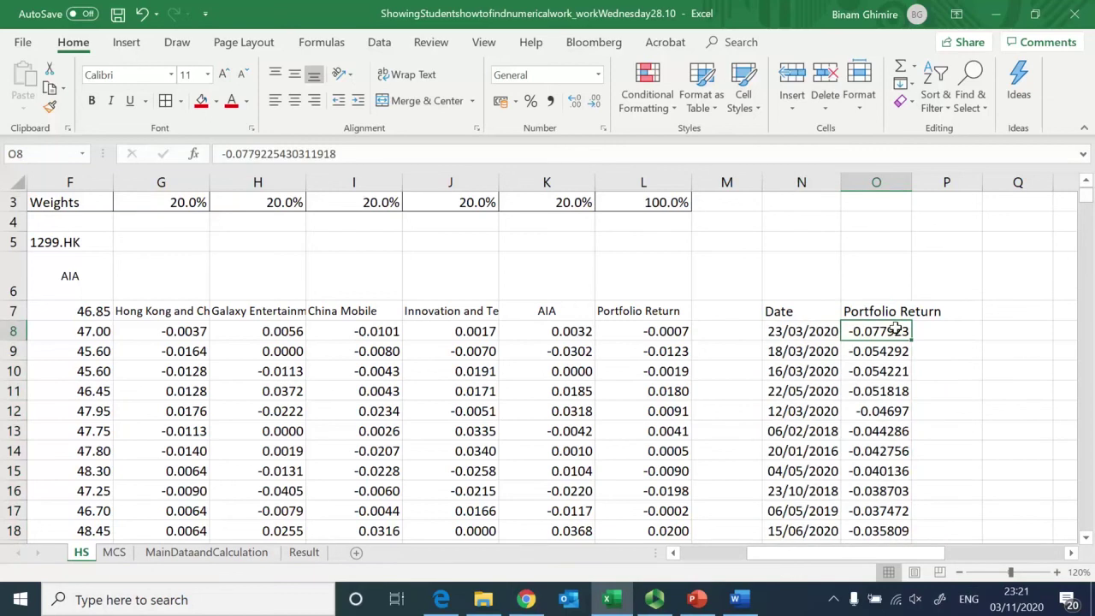
key("ctrl+Down")
key("Down")
key("Up")
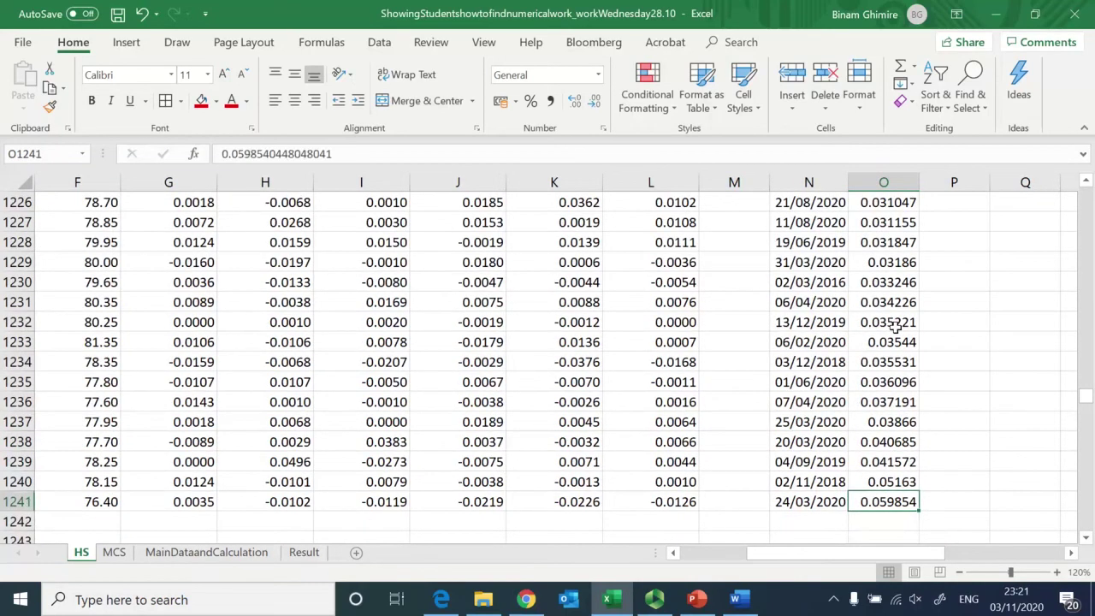
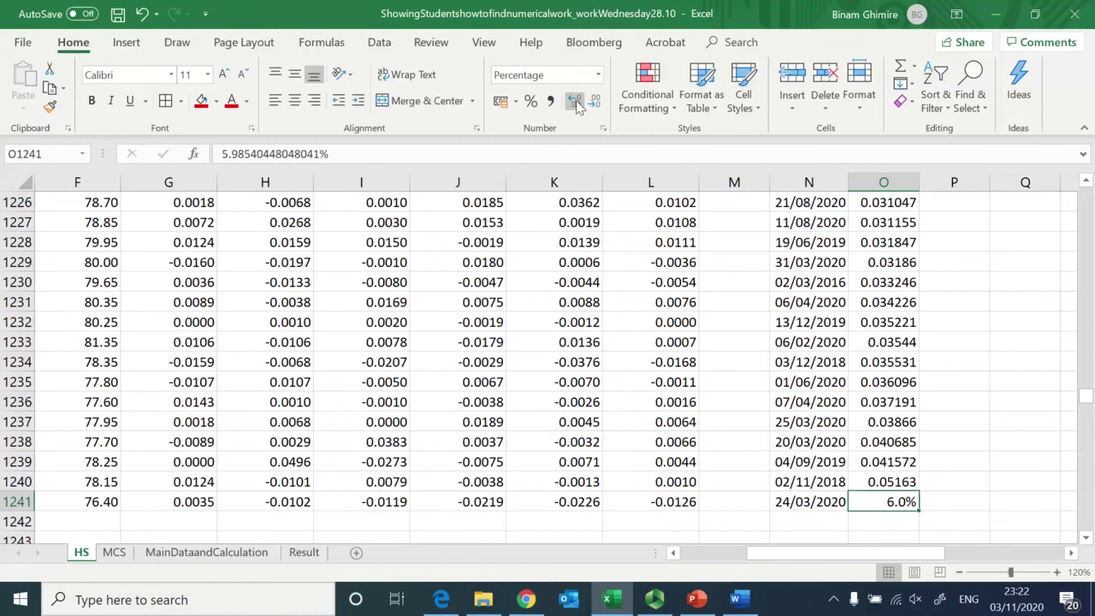
Apply comma style to the last sorted return in O1241 and show two more decimal places
left_click(550, 102)
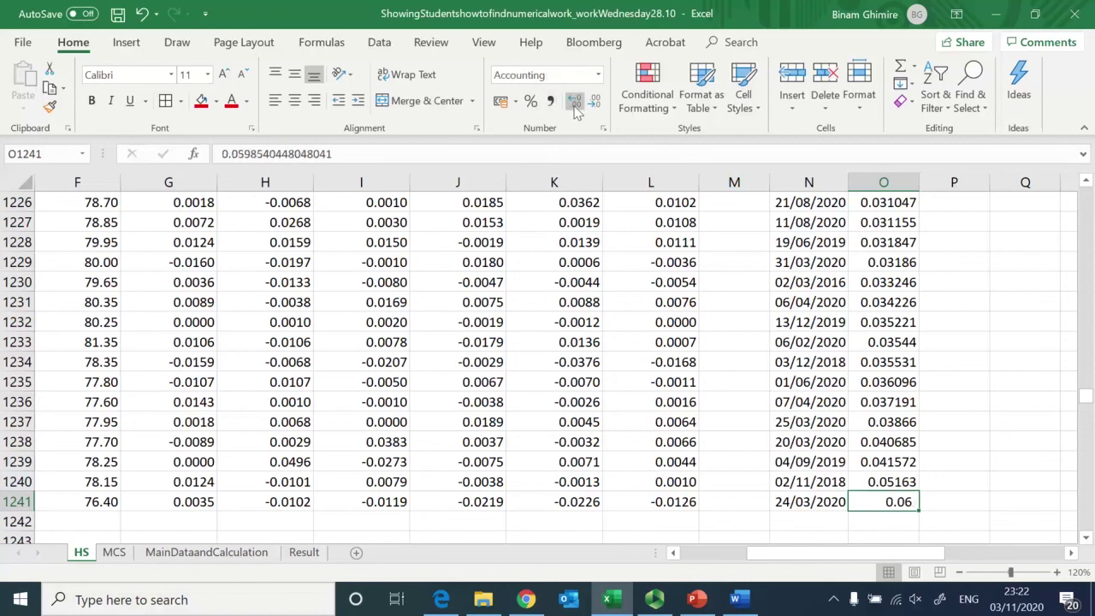
left_click(575, 103)
left_click(574, 103)
Return to the top of the sorted table and look over the Portfolio Return column from its header in O7
key("Up")
key("ctrl+Up")
key("Down")
key("Down")
key("Down")
key("Down")
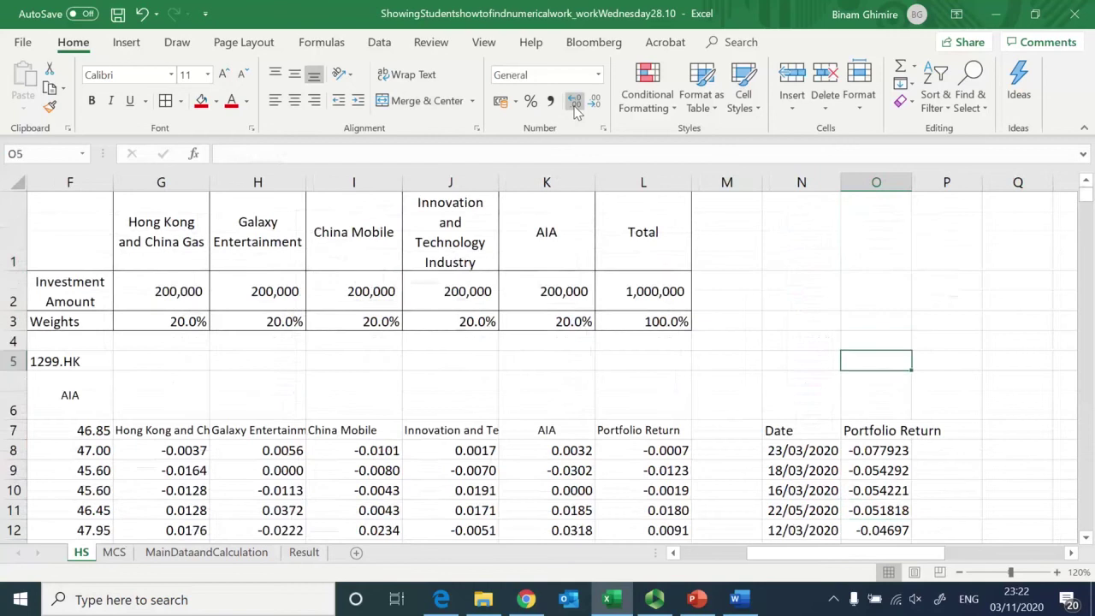
key("Down")
key("Down")
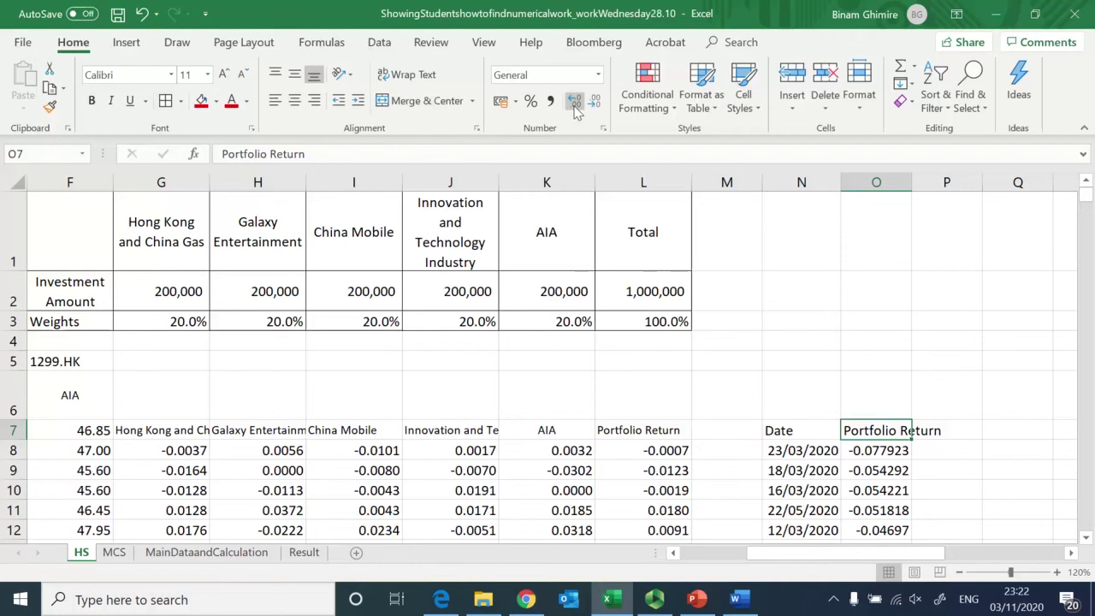
Enter the confidence levels 90%, 95%, 97.5% and 99% across R3:U3, to the right of the sorted returns
key("Right")
key("Right")
key("Right")
key("Right")
key("Up")
key("Up")
key("Up")
key("Up")
key("Up")
key("Up")
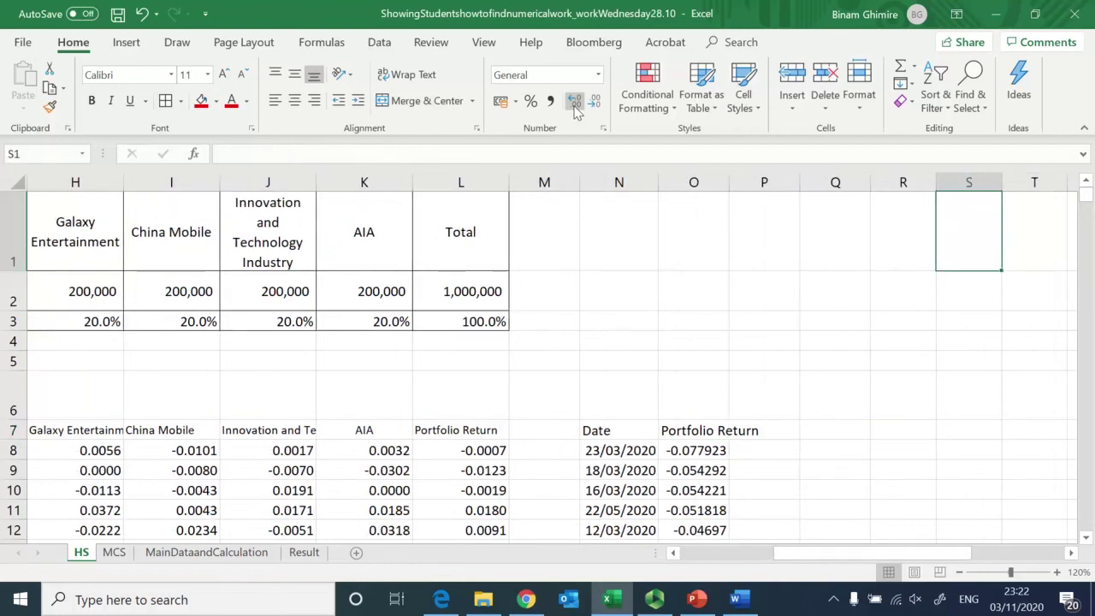
key("Down")
key("Down")
key("Right")
key("Right")
key("Right")
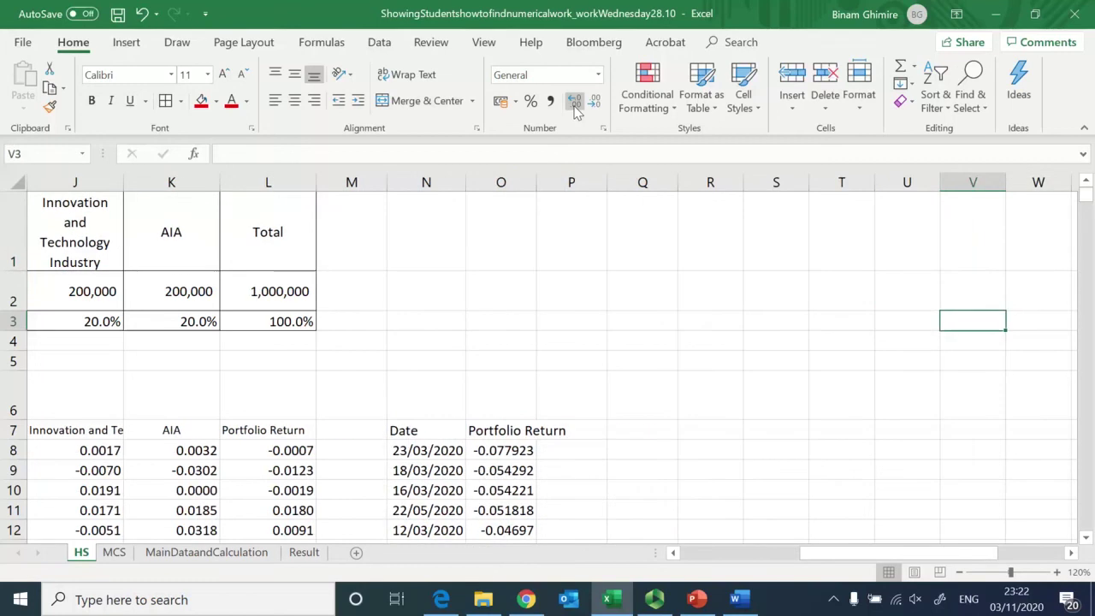
key("Left")
key("Left")
key("Left")
key("Left")
key("Left")
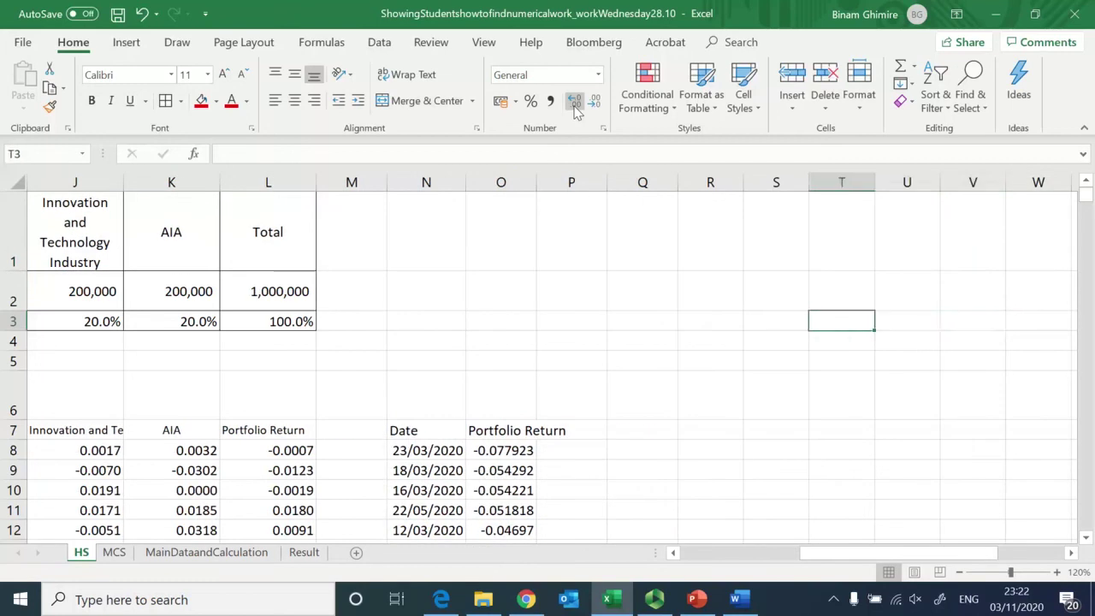
key("Right")
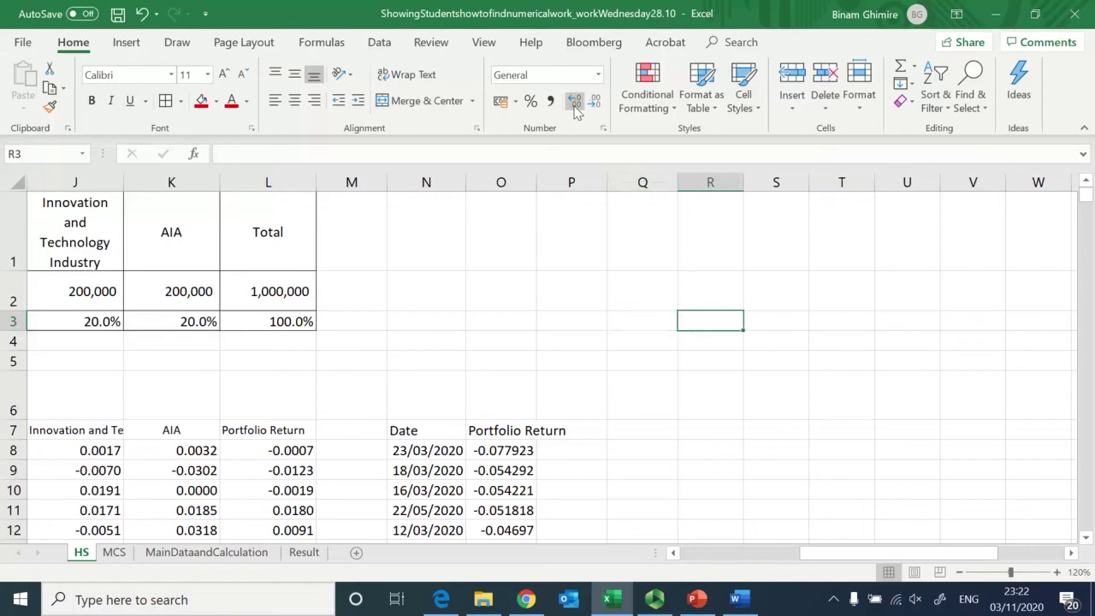
type("90%")
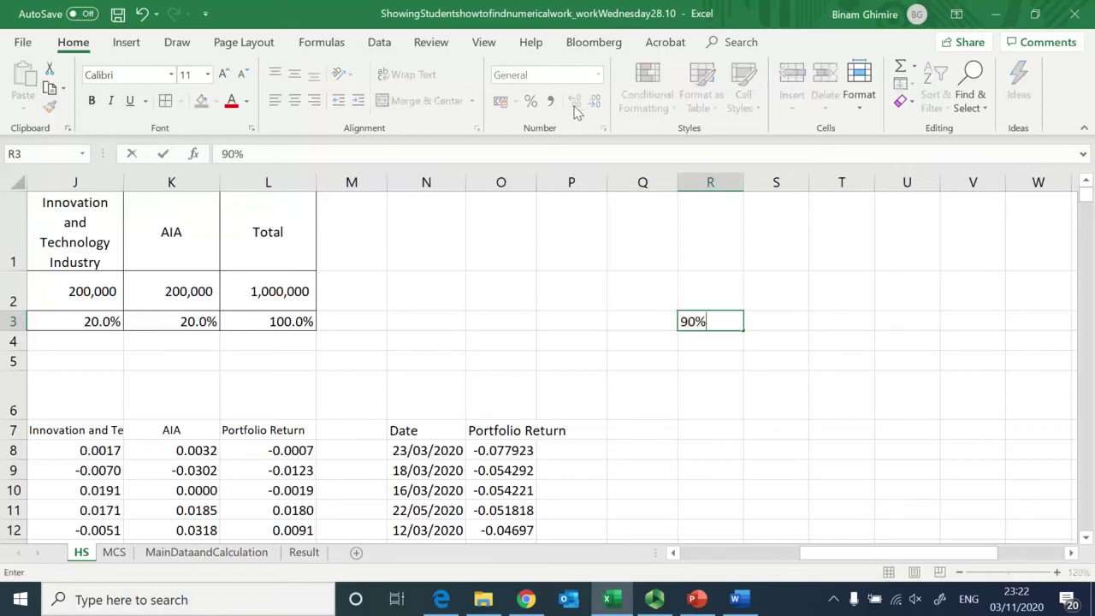
key("Tab")
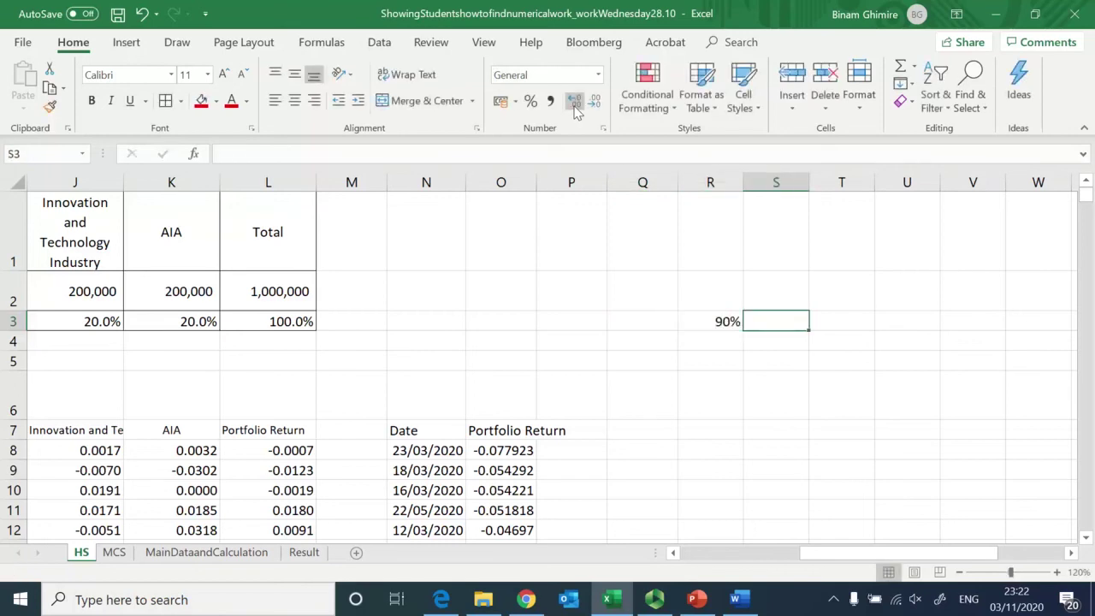
type("95%")
key("Tab")
type("97.5%")
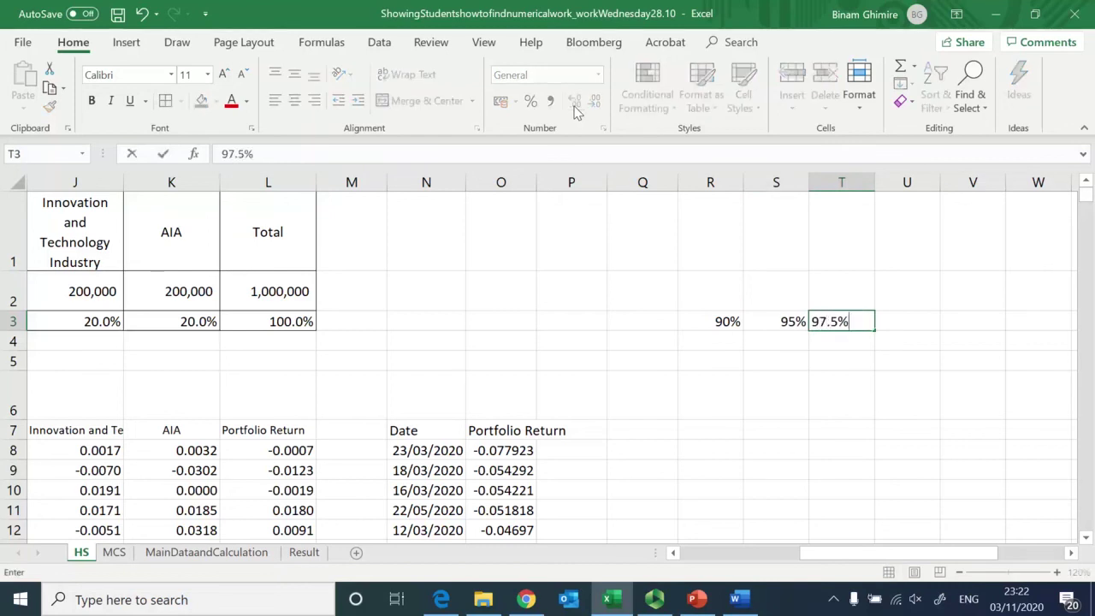
key("Tab")
type("99%")
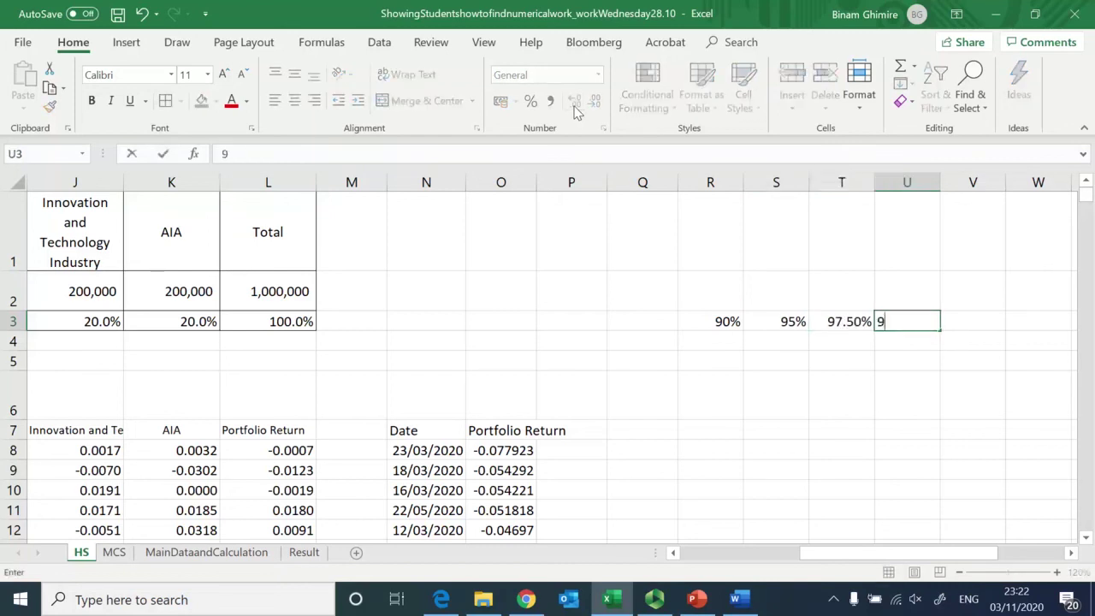
key("Return")
Label the confidence level row "C.I." in Q3 and the row below it "Probability" in Q4
key("Up")
key("Left")
key("Left")
key("Left")
key("Left")
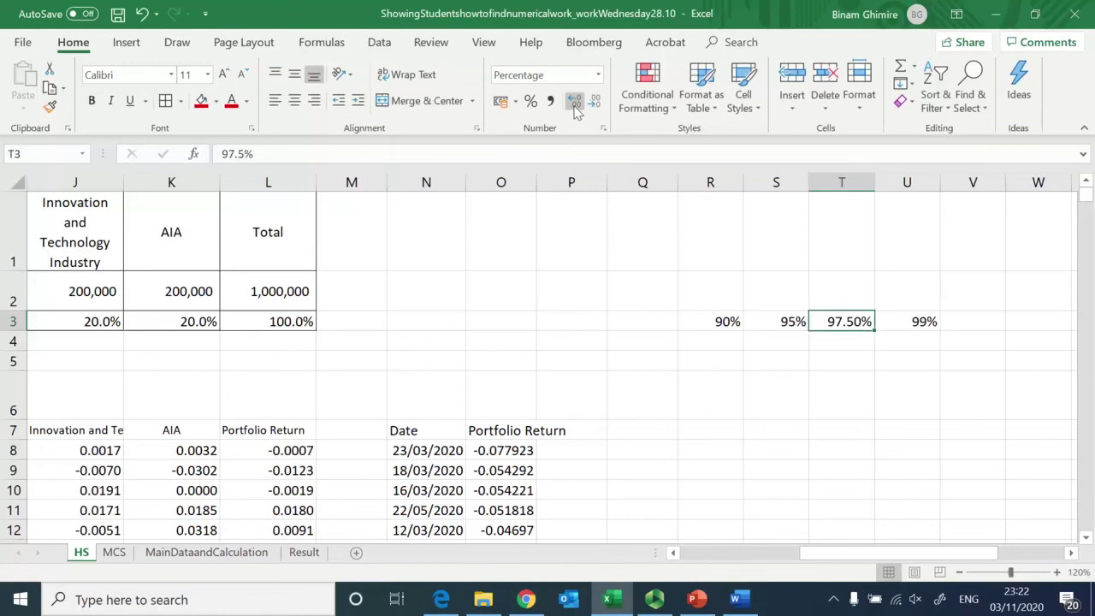
type("C.I.")
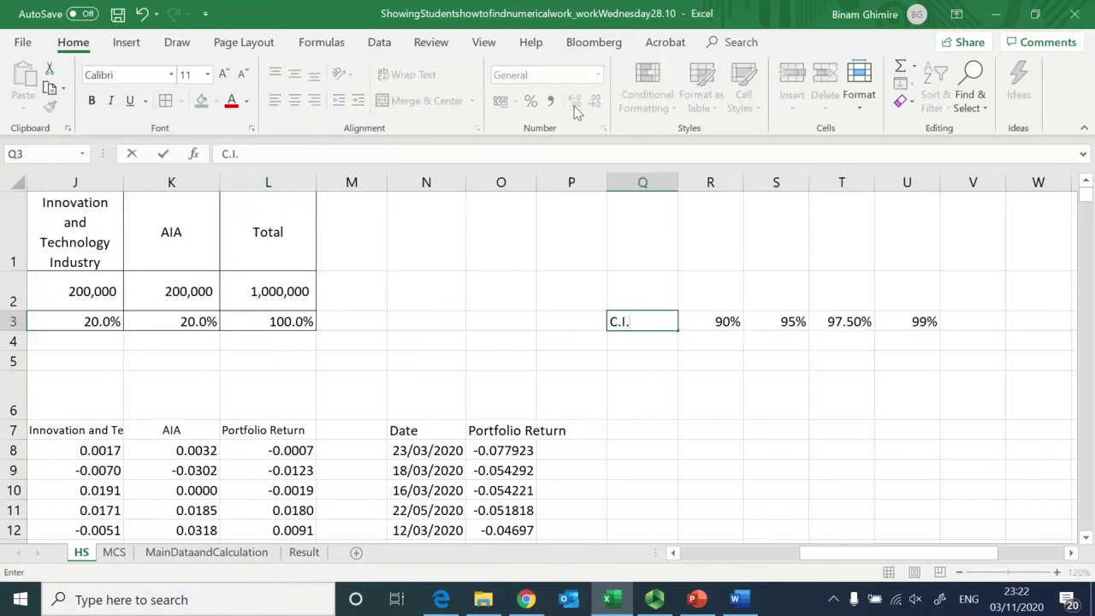
key("Return")
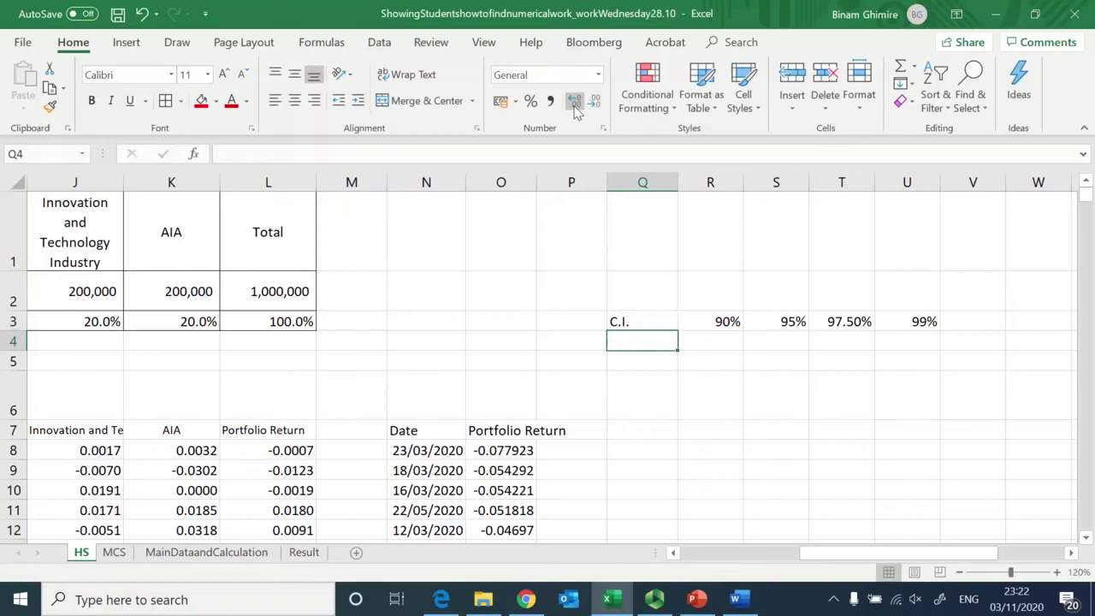
type("Pro")
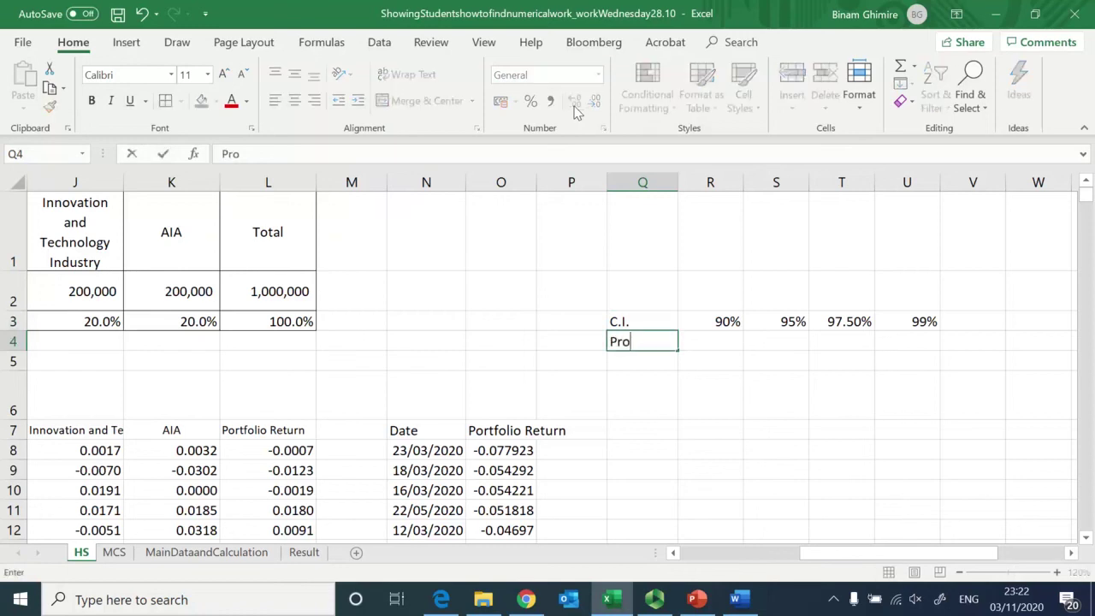
type("bability")
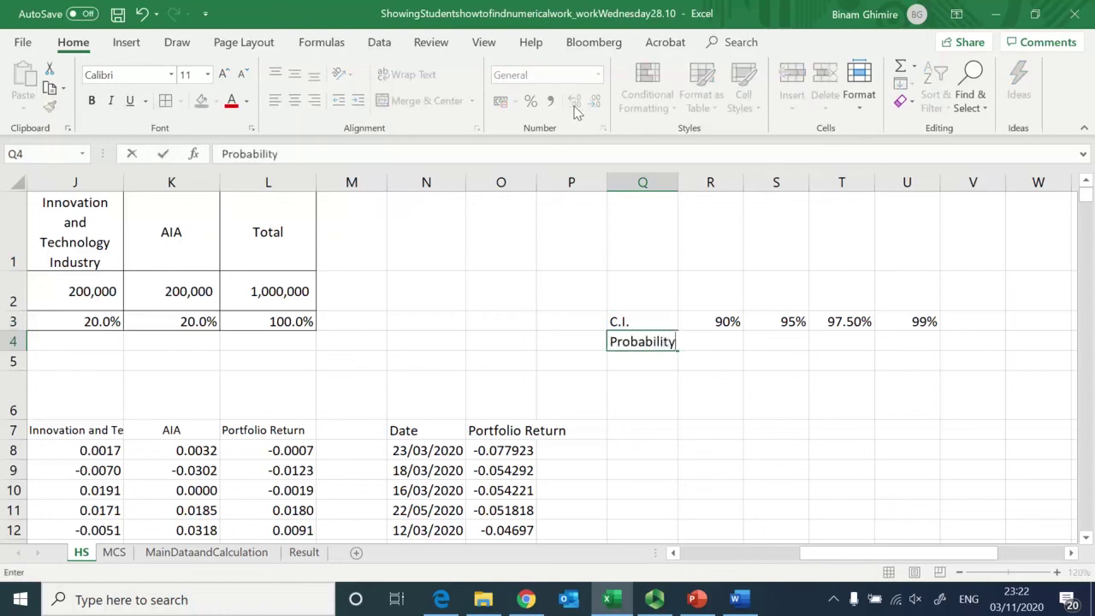
key("Return")
Compute the probability in R4 as one minus the confidence level in R3, and copy the formula across to U4
key("Up")
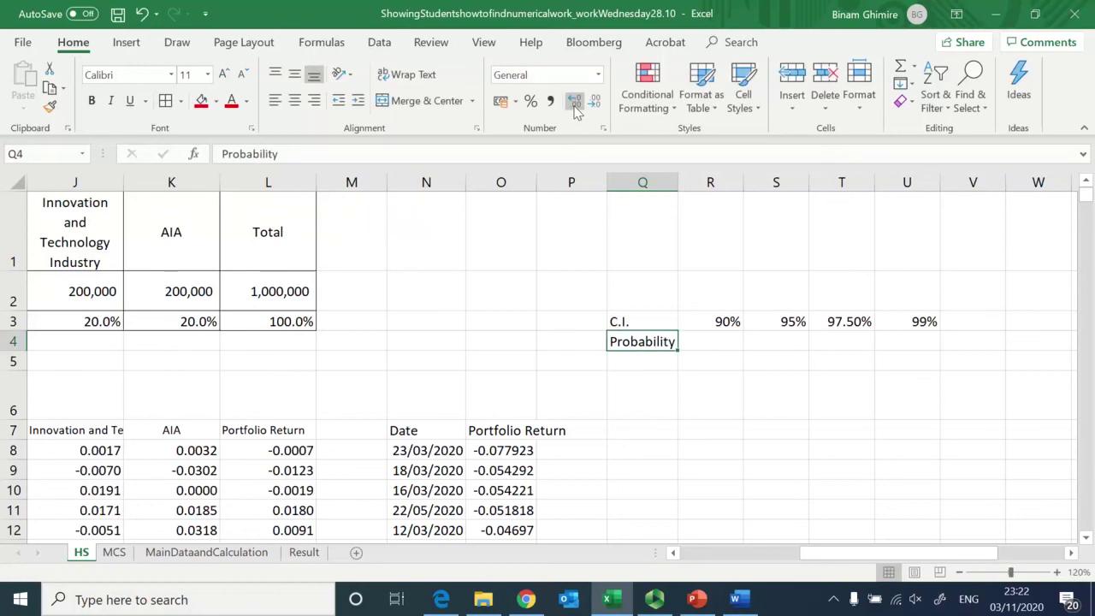
key("Right")
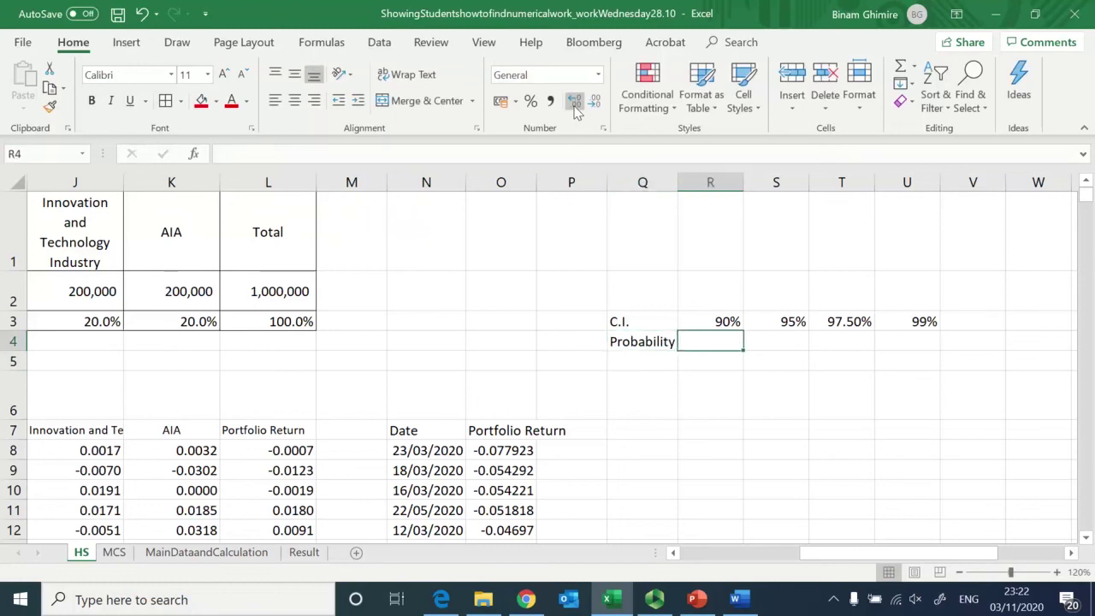
type("=1-")
key("Up")
key("Return")
key("Up")
key("ctrl+c")
key("shift+Right")
key("shift+Right")
key("shift+Right")
key("Return")
Label the row beneath Probability "HS VaR" in Q5
key("Down")
key("Left")
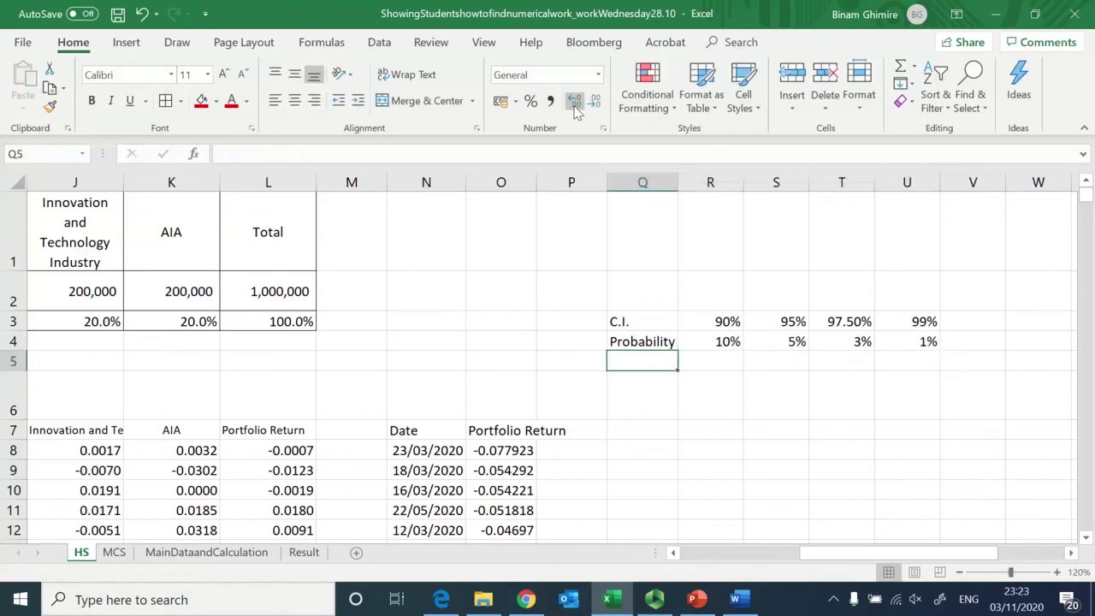
type("HS")
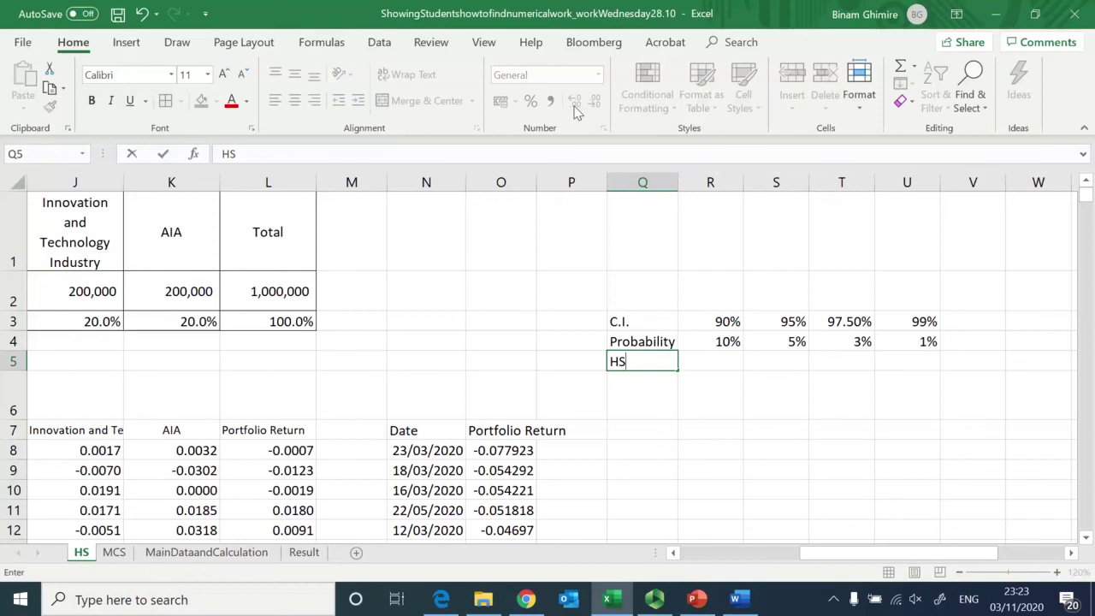
type(" VaR")
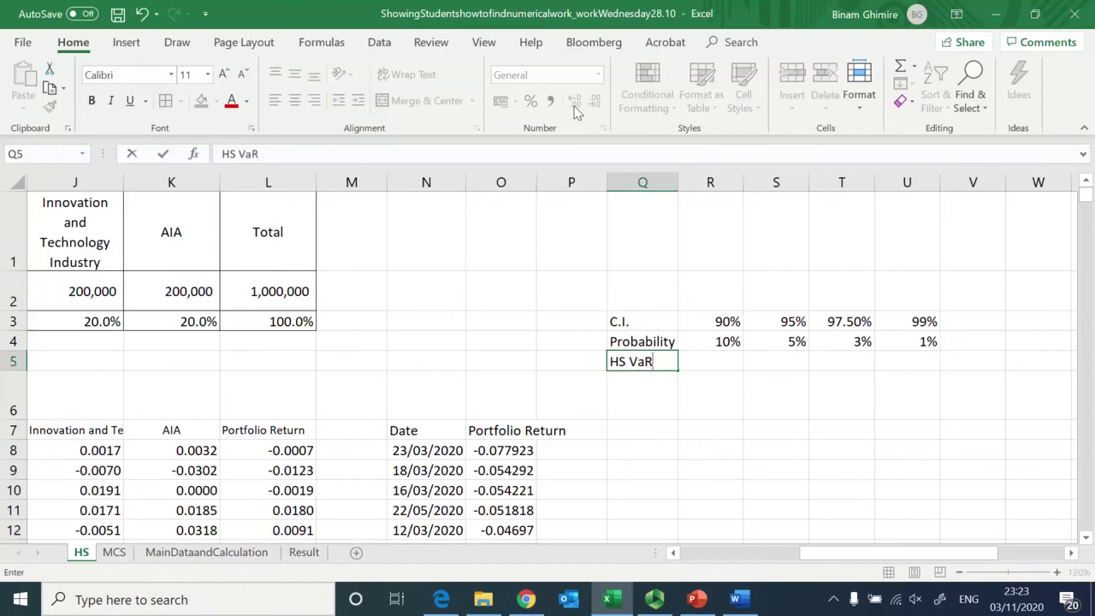
key("Return")
key("Up")
Calculate the 90% historical simulation VaR in R5 with =PERCENTILE.EXC(L8:L1241, R4)
key("Right")
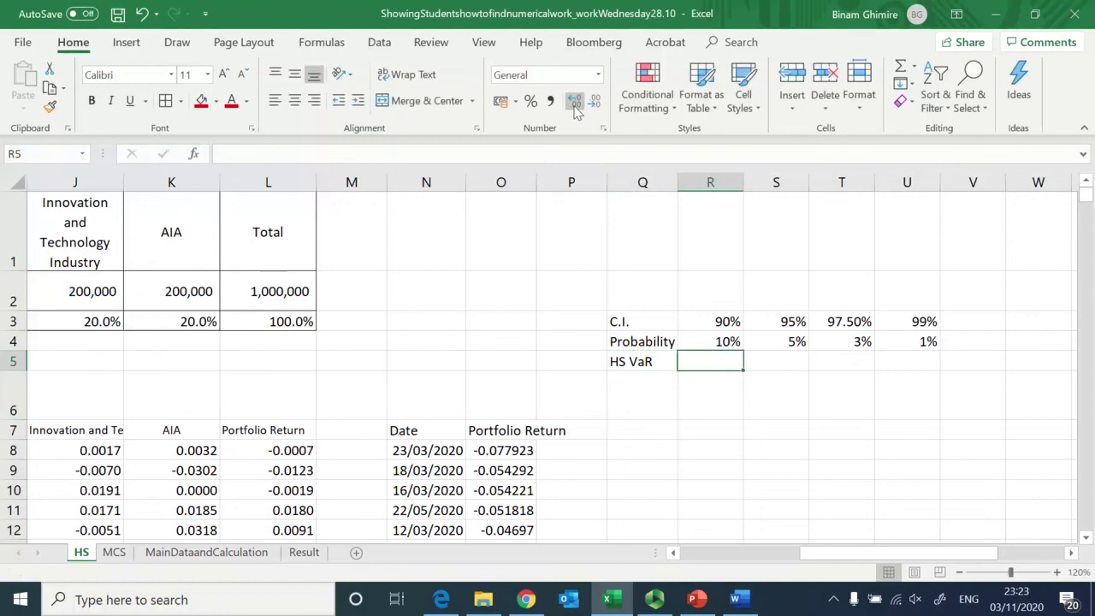
type("=")
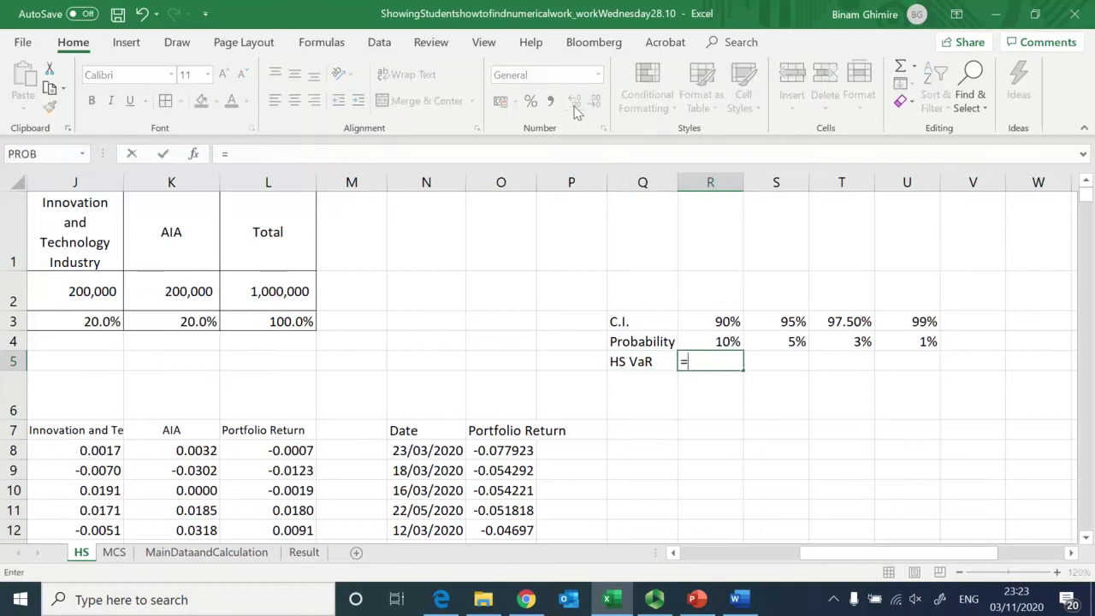
type("percentile")
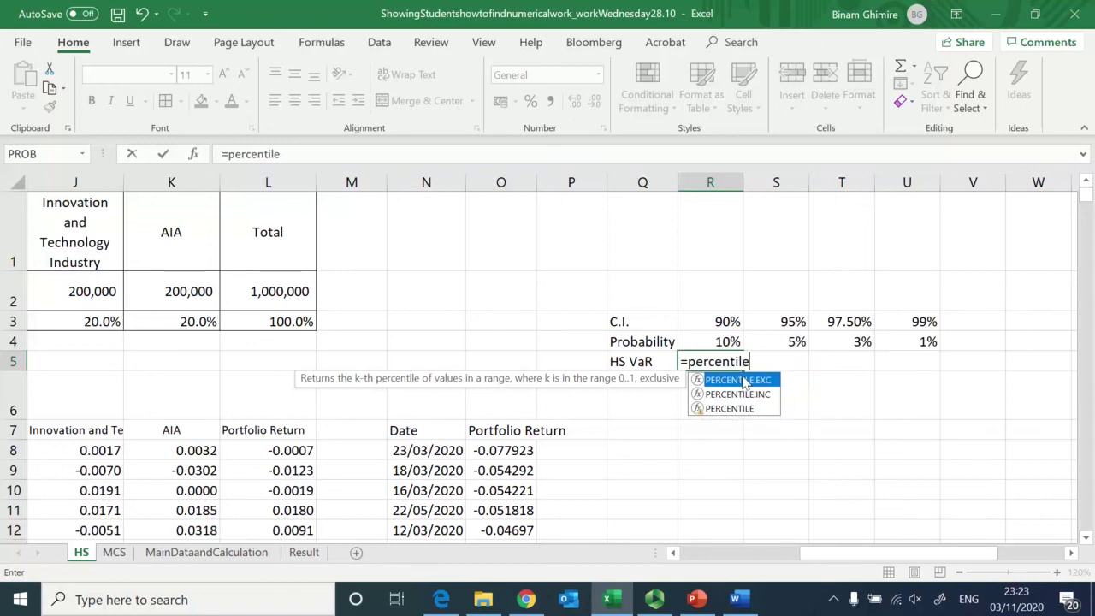
double_click(740, 380)
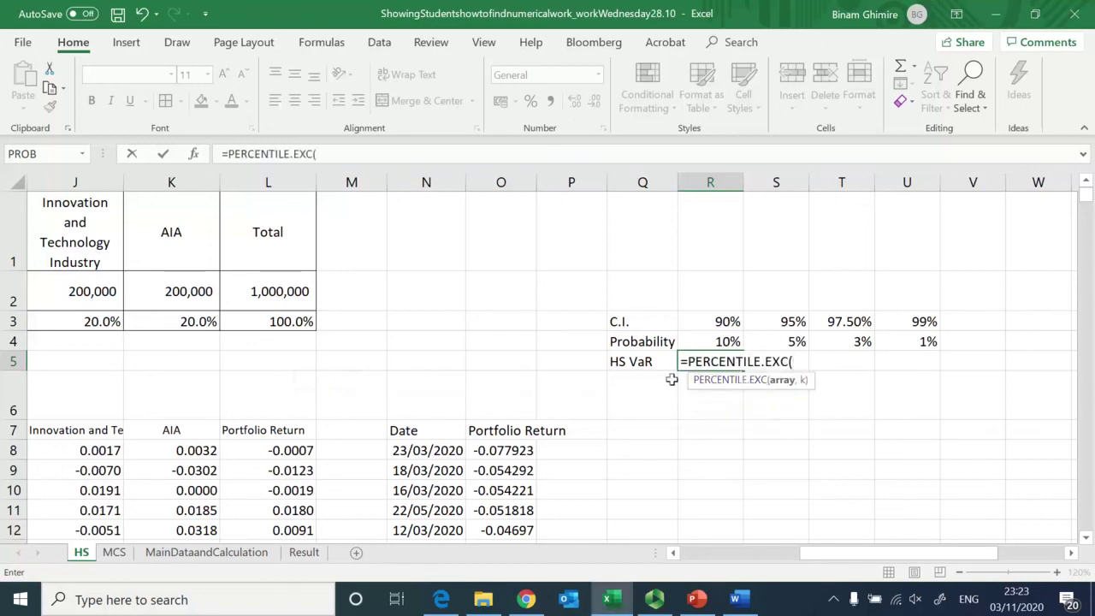
left_click(287, 450)
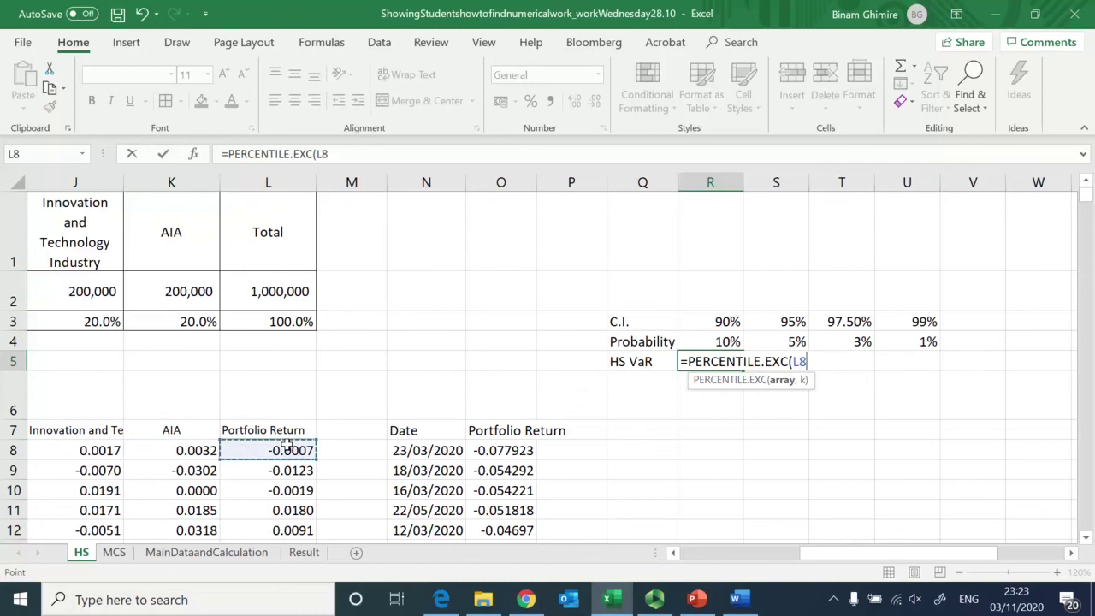
key("ctrl+shift+Down")
type(",")
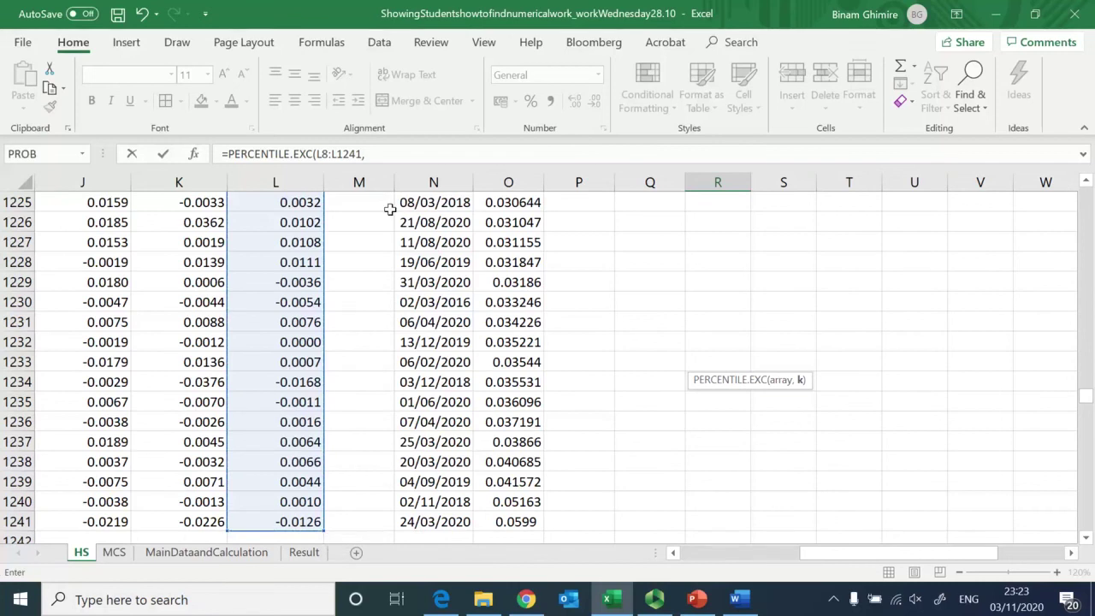
left_click(720, 295)
key("ctrl+Up")
key("ctrl+Up")
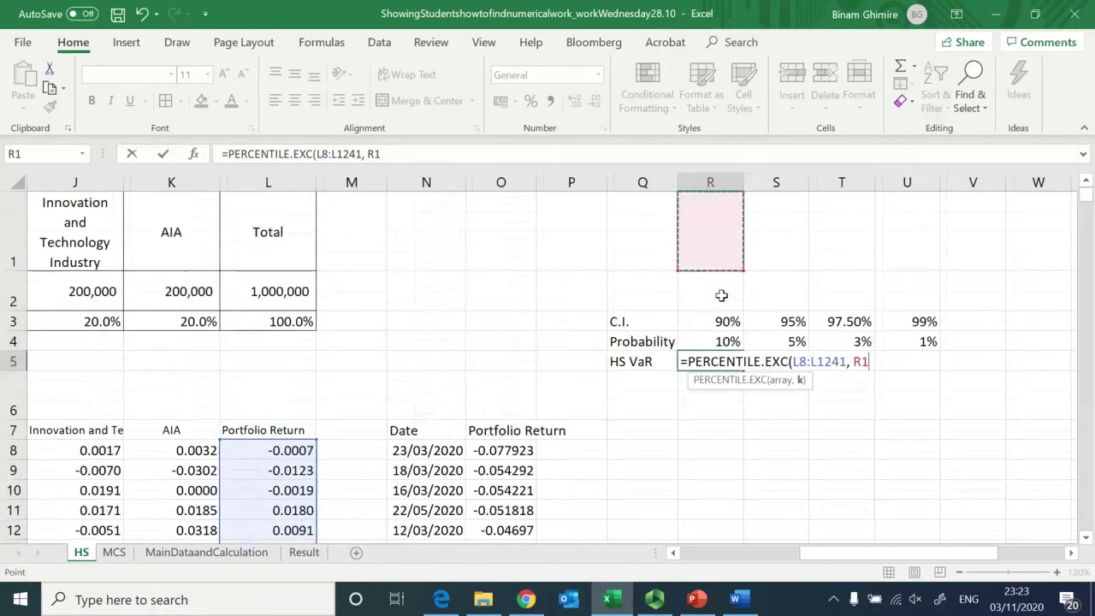
key("Down")
key("Down")
key("Down")
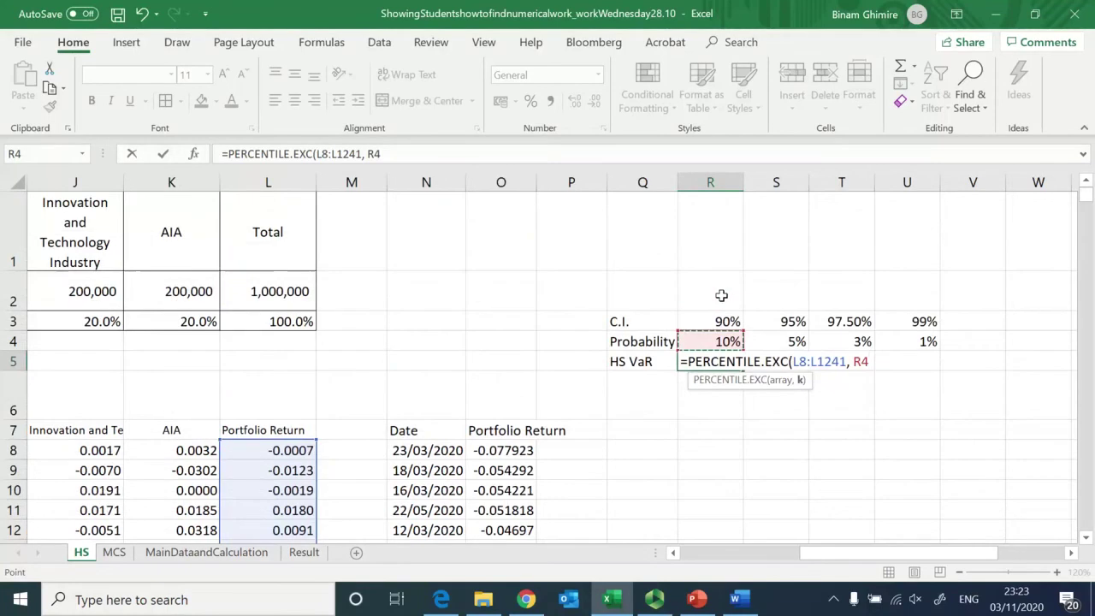
type(")")
key("Return")
Extend the HS VaR label in Q5 to read "HS VaR in %"
key("Up")
key("Left")
key("F2")
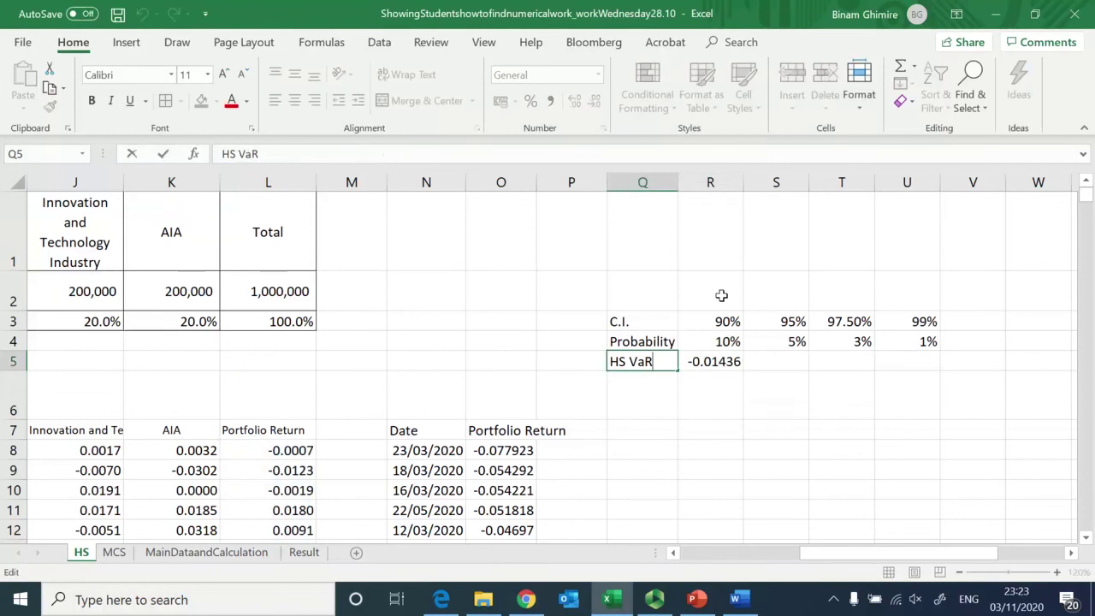
type("in %")
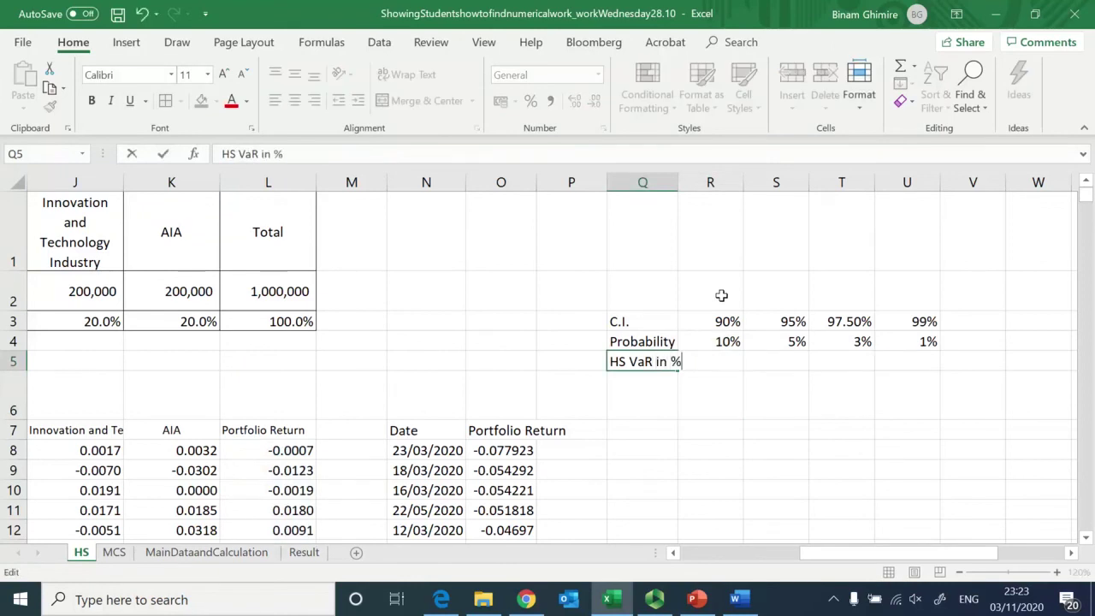
key("Return")
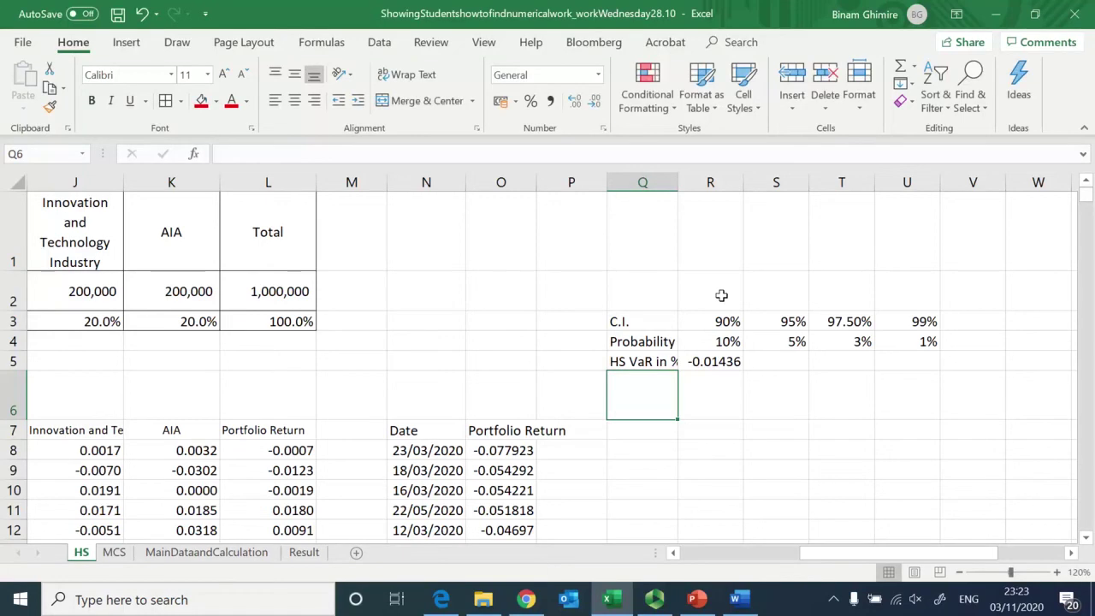
Move the whole VaR table, Q3:U5, up one row so that it starts in Q2
key("Up")
key("Up")
key("Up")
key("shift+Right")
key("shift+Right")
key("shift+Right")
key("shift+Right")
key("shift+Down")
key("shift+Down")
key("ctrl+x")
key("Up")
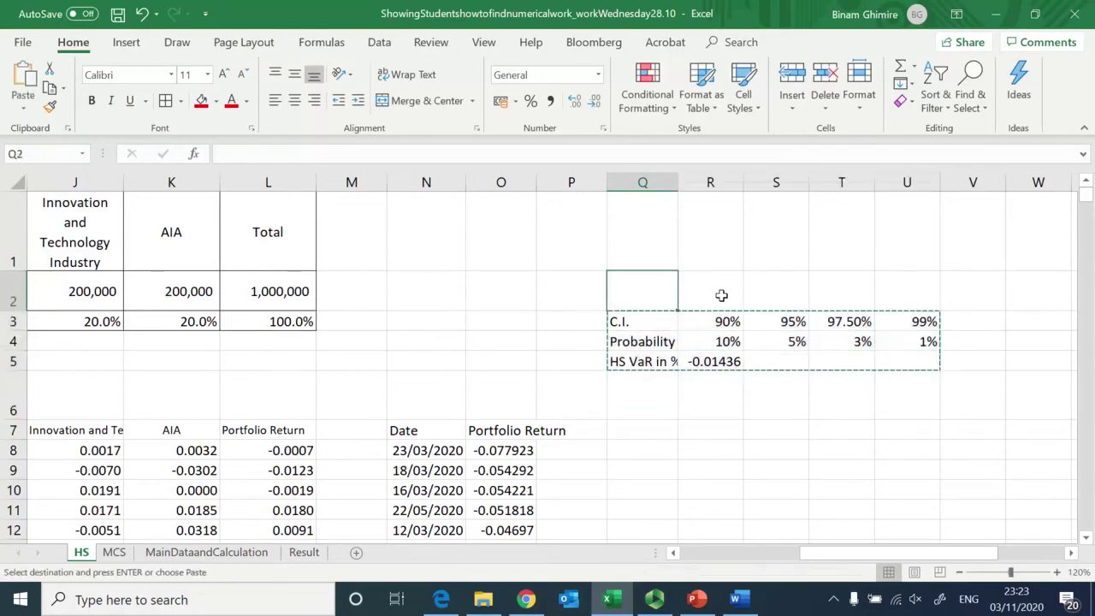
key("ctrl+v")
Copy the "HS VaR in %" label from Q4 into Q5 and change the copy to "HS VaR in $"
key("Down")
key("Down")
key("Down")
key("Up")
key("ctrl+c")
key("Down")
key("Return")
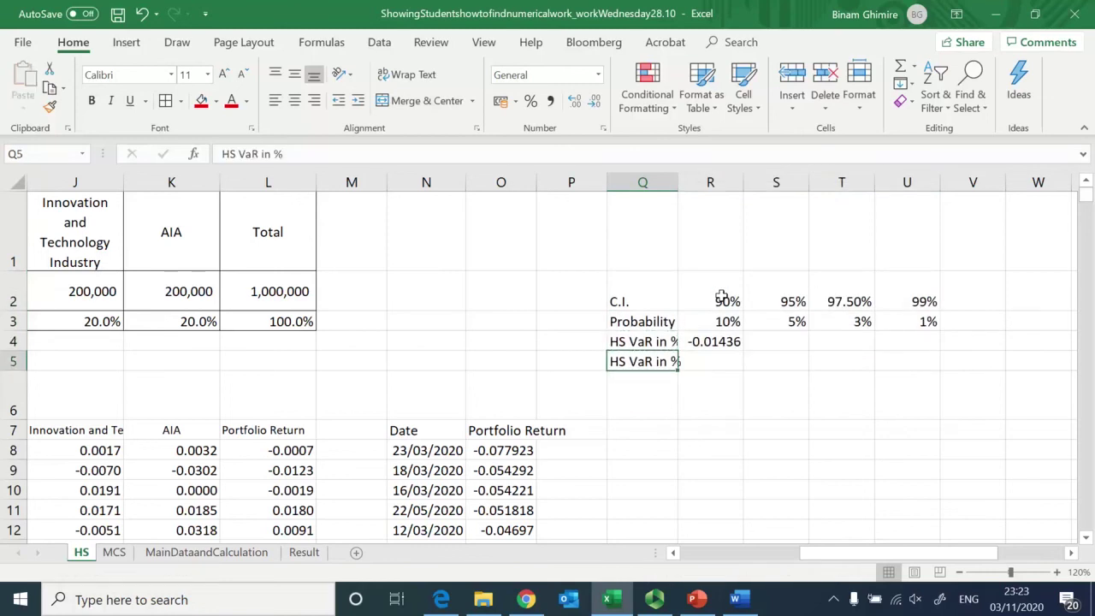
key("F2")
key("BackSpace")
type("$")
key("Return")
Widen column Q to fit the VaR labels, and select the 90% dollar VaR cell, R5
key("Up")
left_click_drag(677, 182, 716, 191)
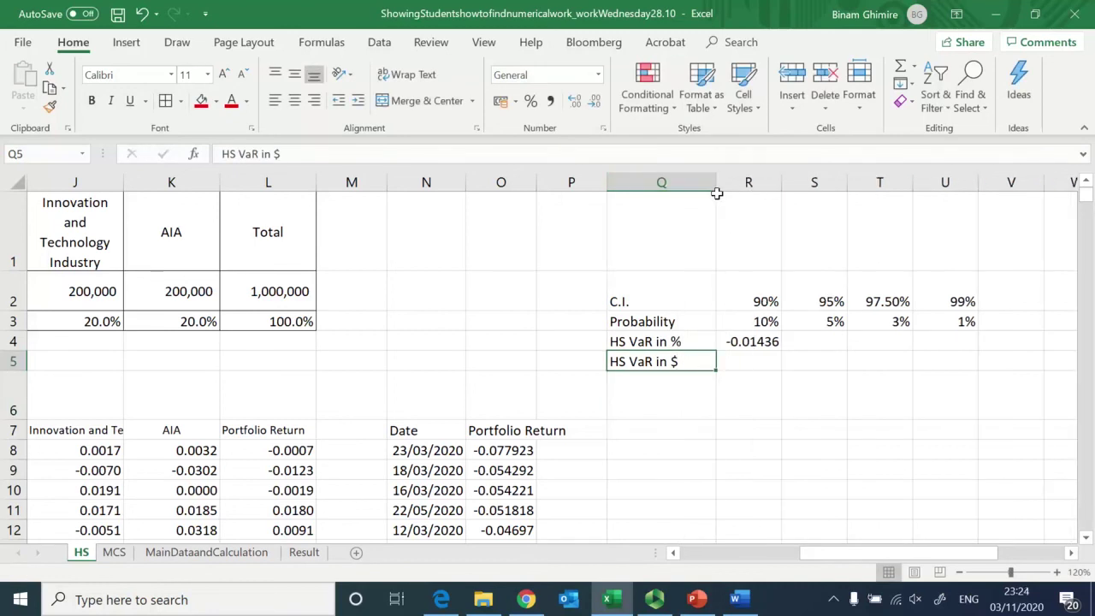
left_click(733, 360)
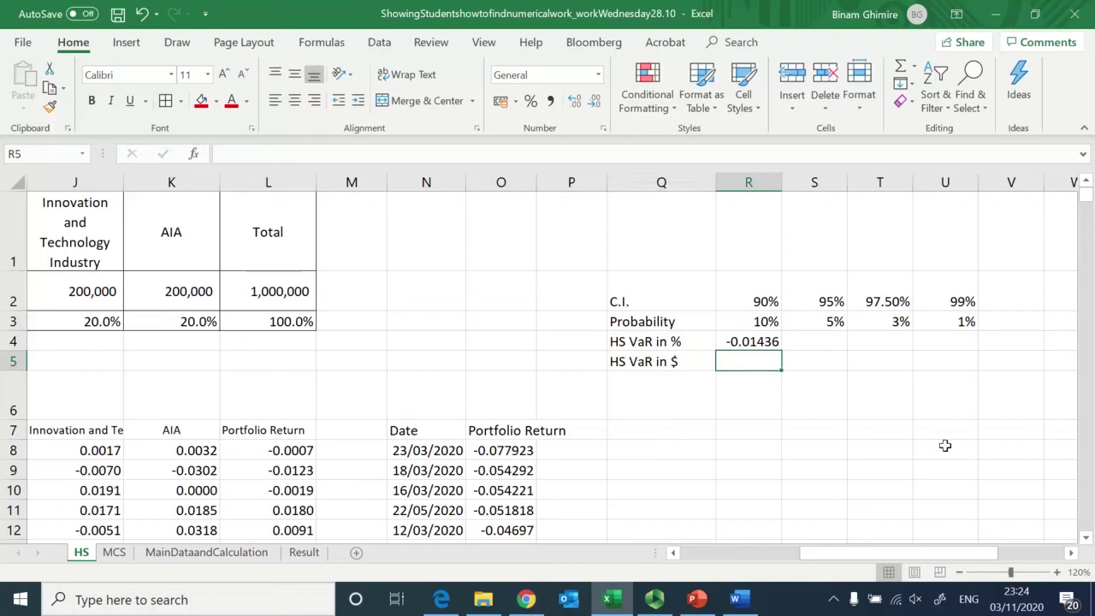
Calculate the 90% dollar VaR in R5 as the total investment times the percent VaR, =$L$2*R4, with the total locked
type("=")
key("Left")
key("Left")
key("Left")
key("Left")
key("Left")
key("Left")
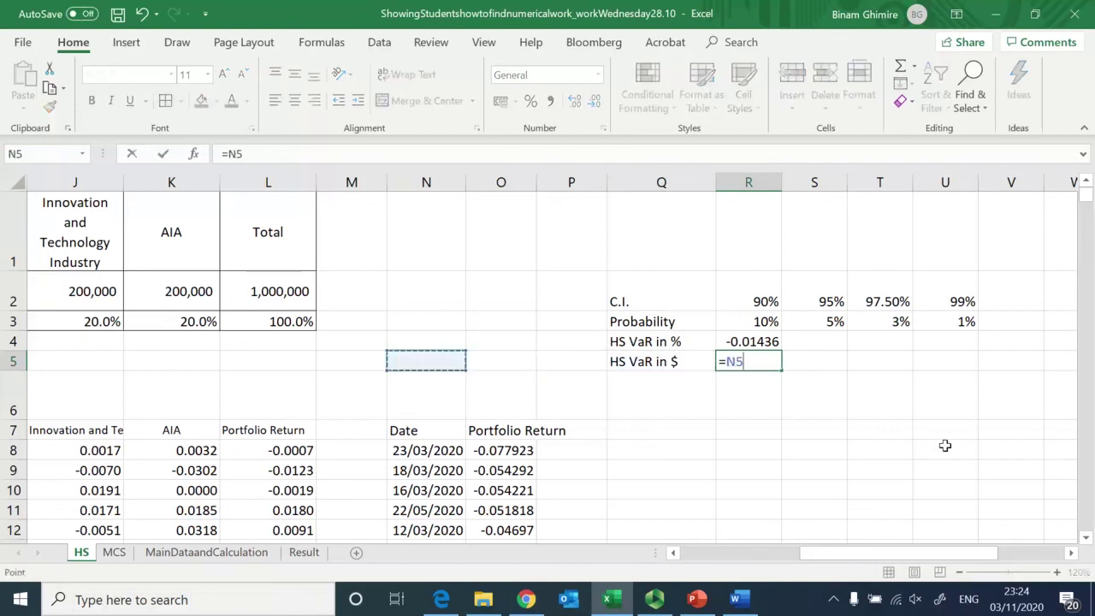
key("Up")
key("Up")
key("Up")
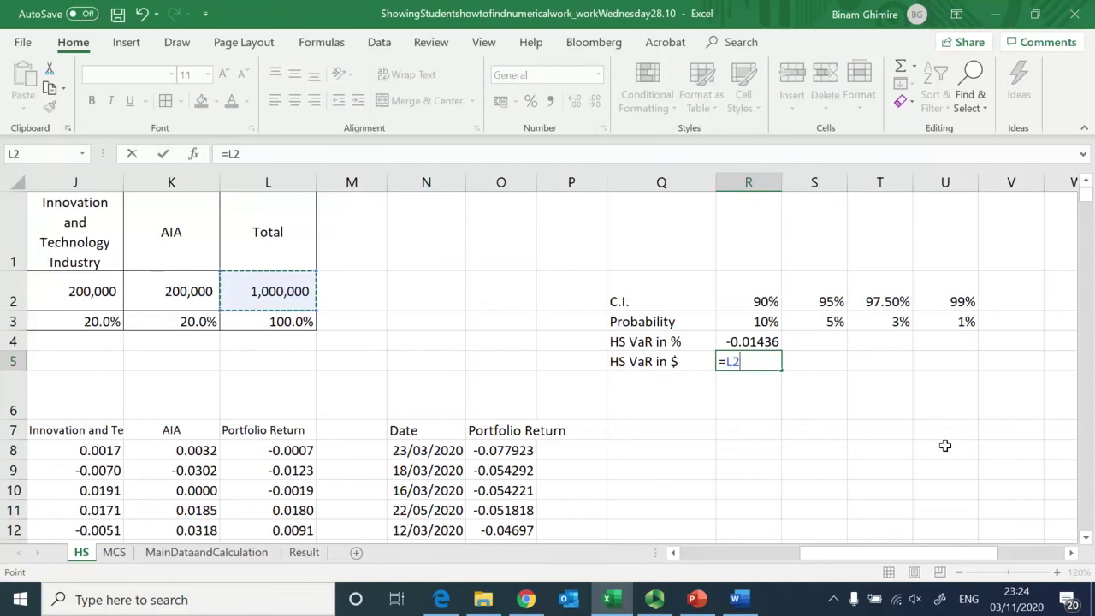
key("F4")
type("*")
key("Up")
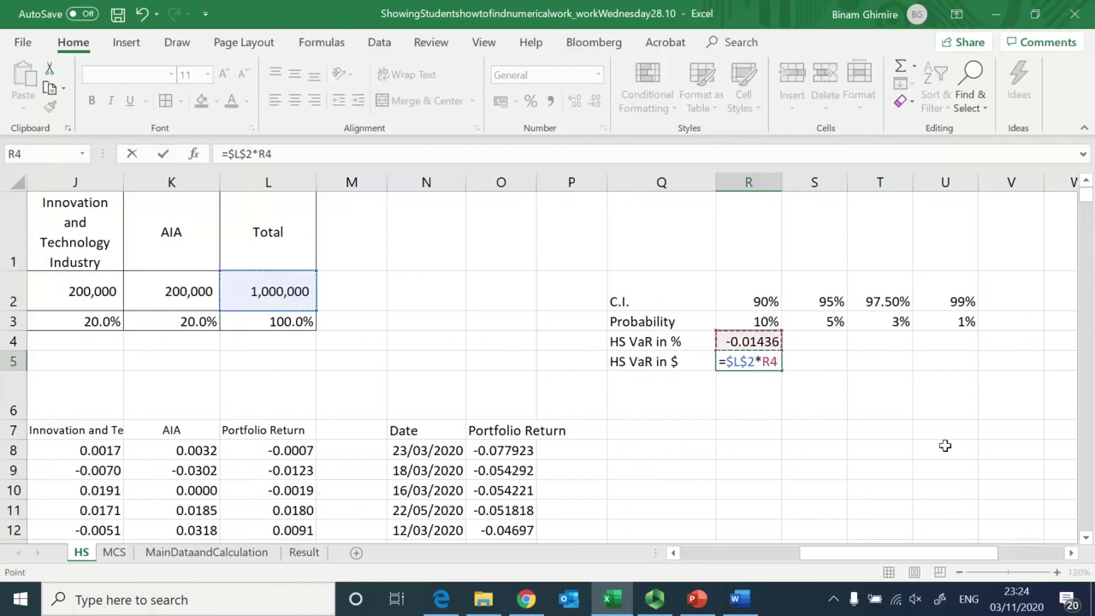
key("Return")
Wrap the R5 formula in ABS so that it reads =ABS($L$2*R4)
key("Up")
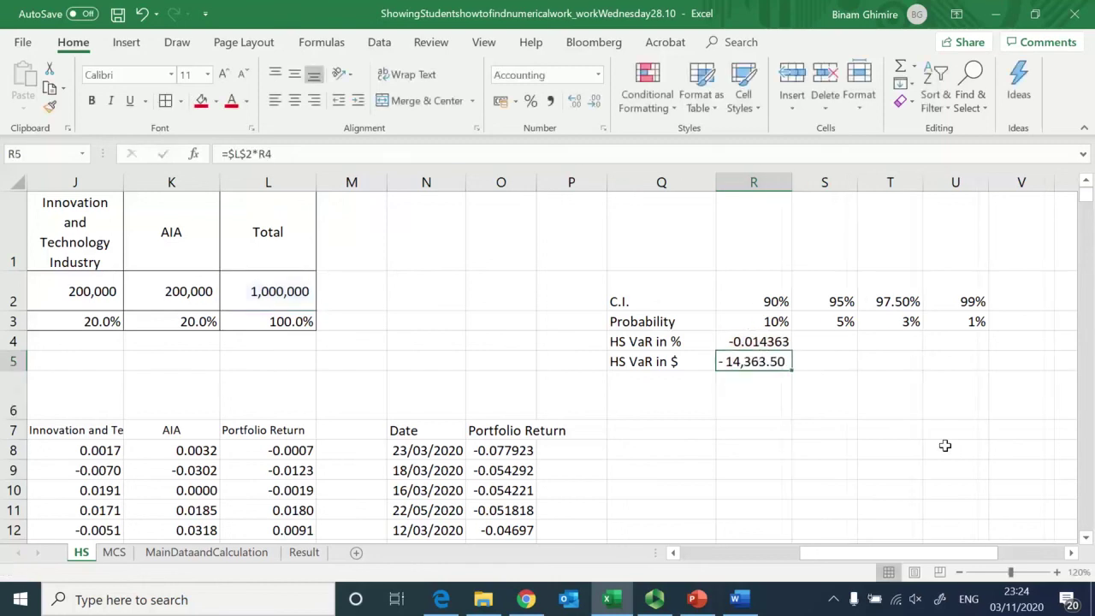
key("F2")
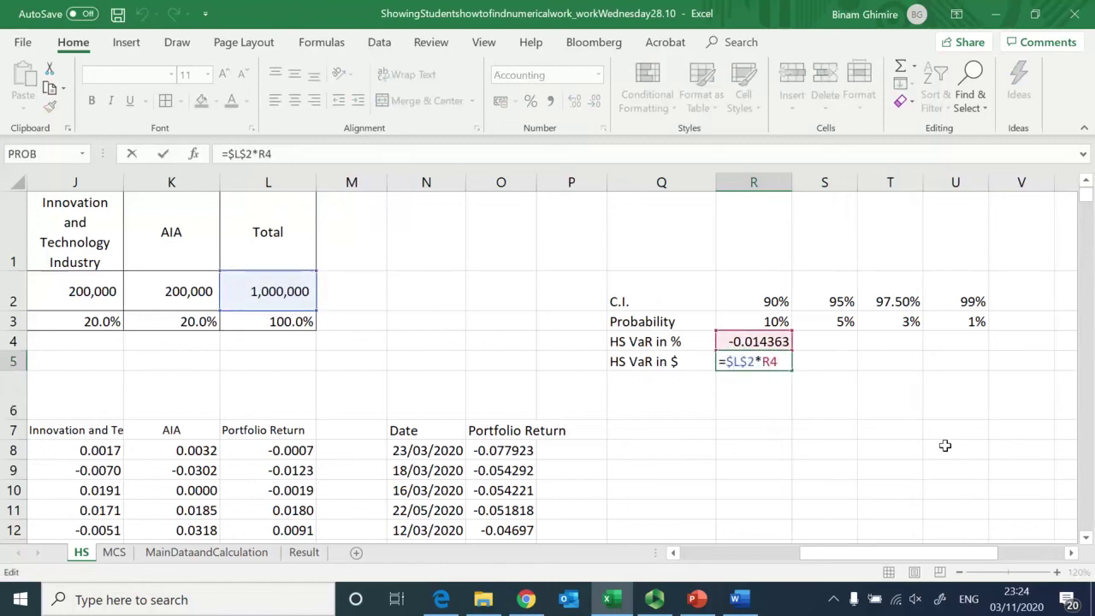
type("abs(")
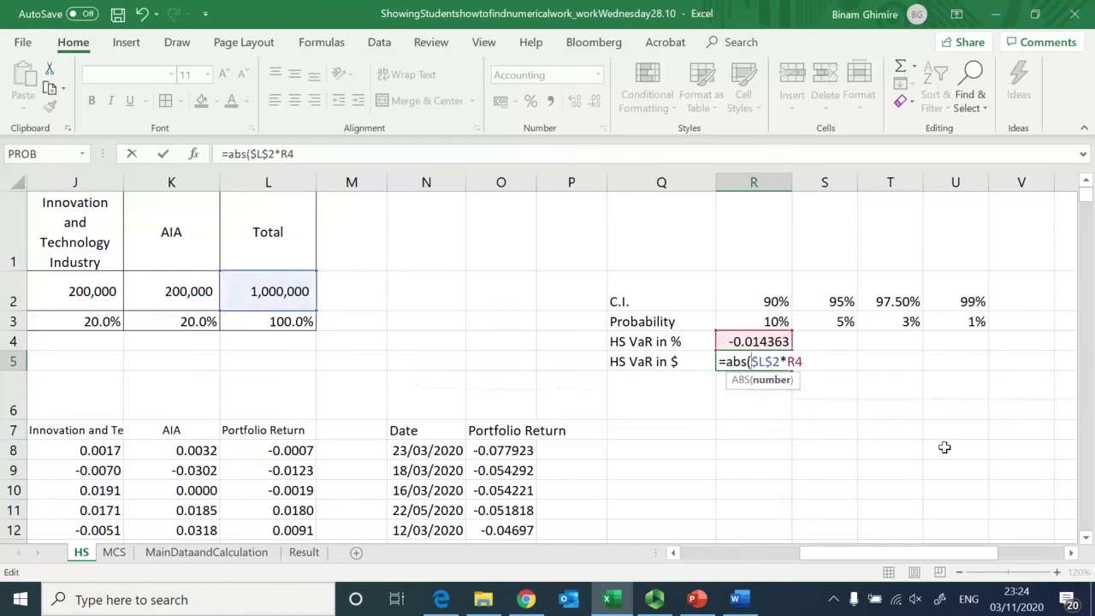
key("Right")
key("Right")
key("Right")
type(")")
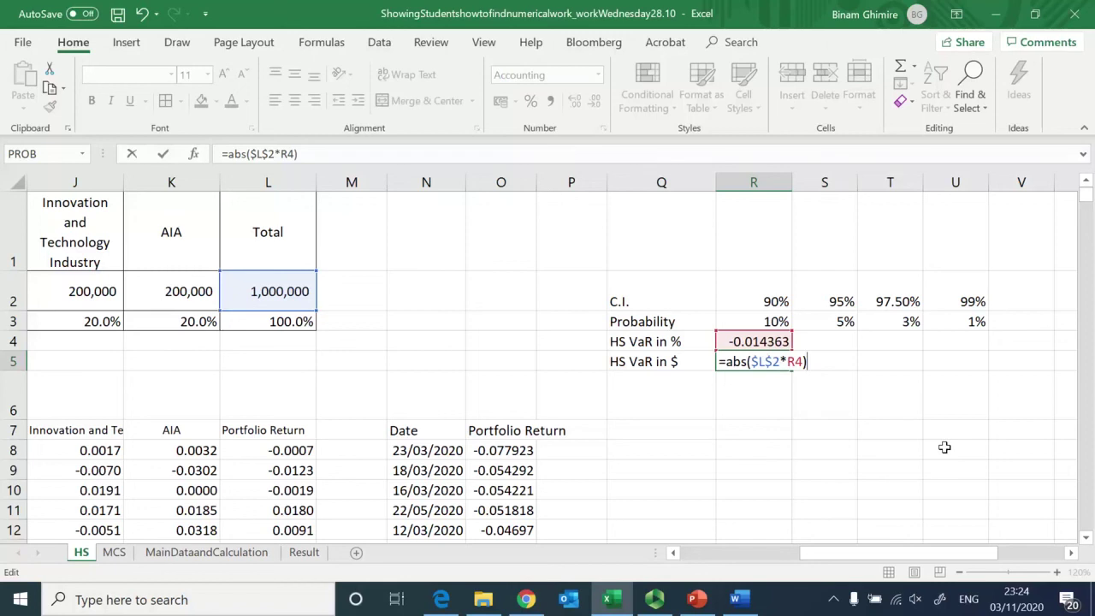
key("Return")
Make the portfolio return range in the R4 PERCENTILE.EXC formula absolute, as $L$8:$L$1241
key("Up")
key("Up")
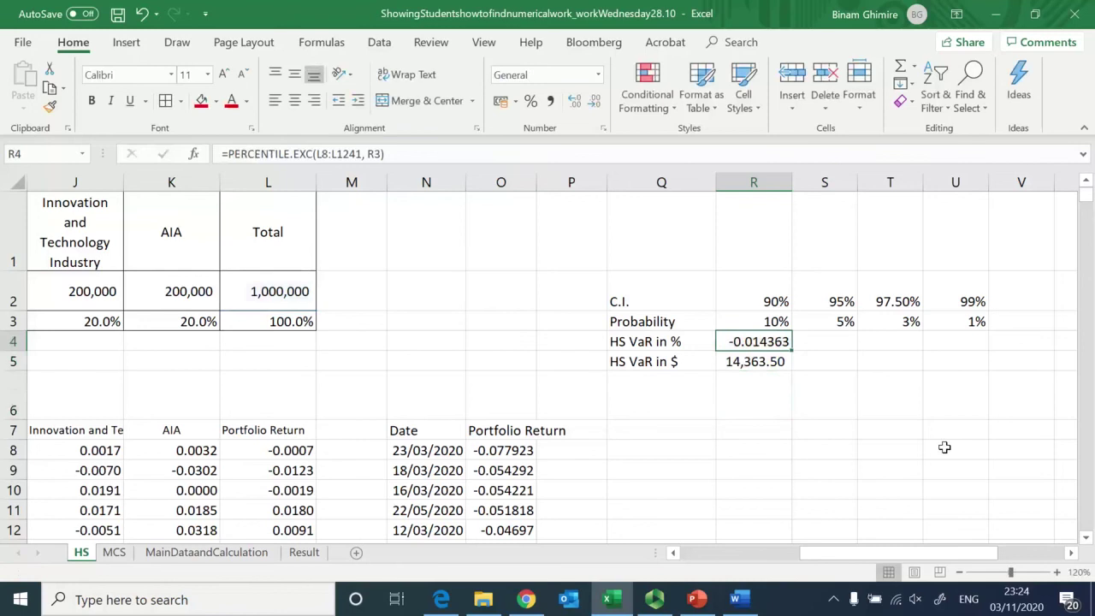
key("F2")
key("Left")
key("Left")
key("Left")
key("Left")
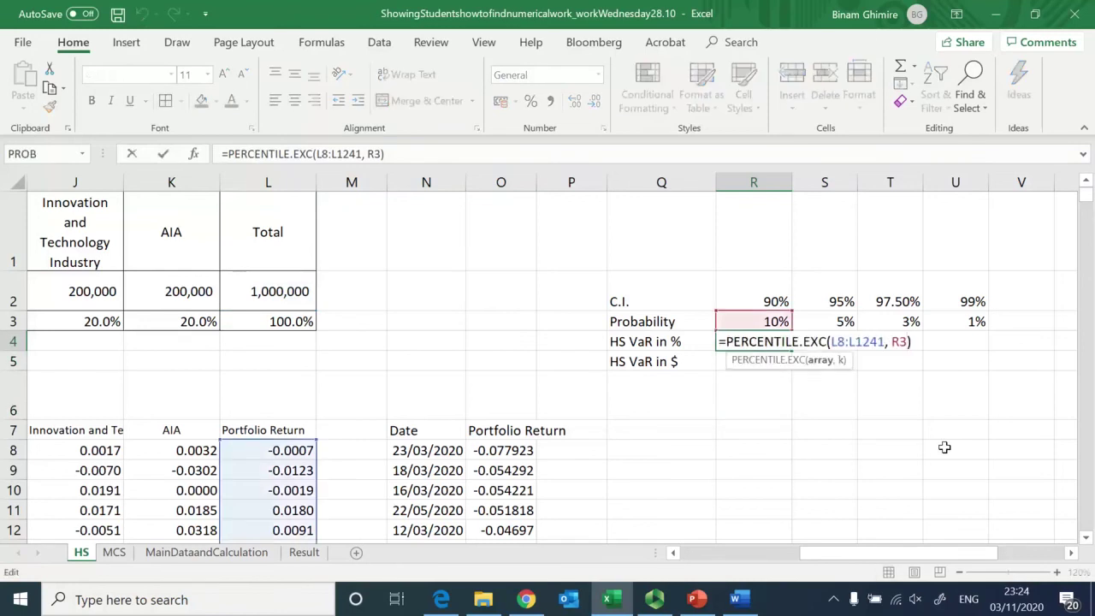
key("F4")
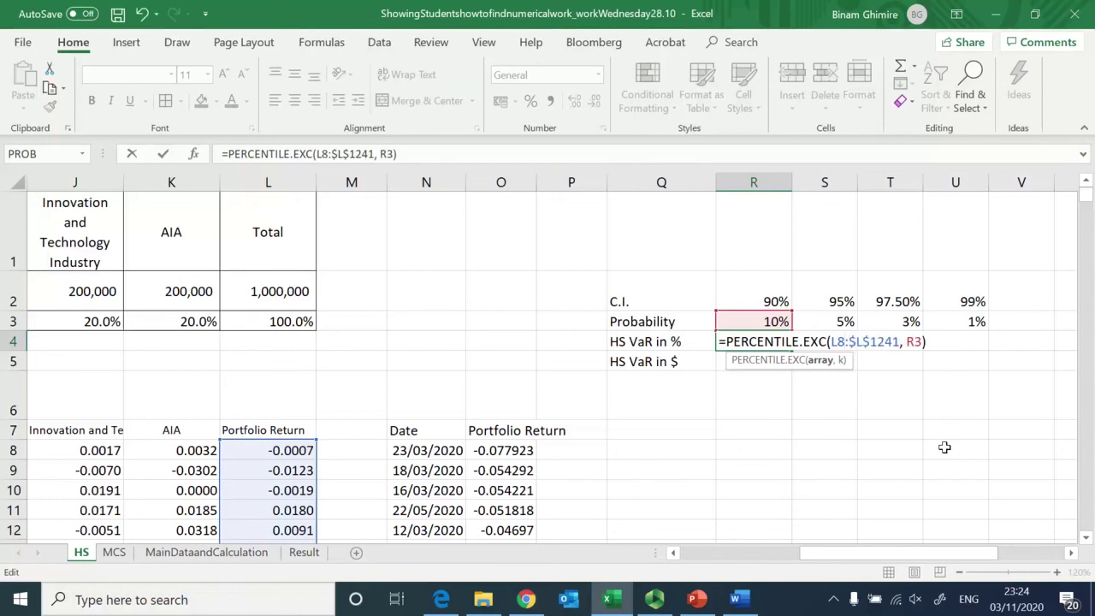
key("F4")
key("Return")
Copy both 90% VaR formulas, R4:R5, across to the 95%, 97.5% and 99% columns, S to U
key("Up")
key("Down")
key("Up")
key("shift+Down")
key("ctrl+c")
key("shift+Right")
key("shift+Right")
key("shift+Right")
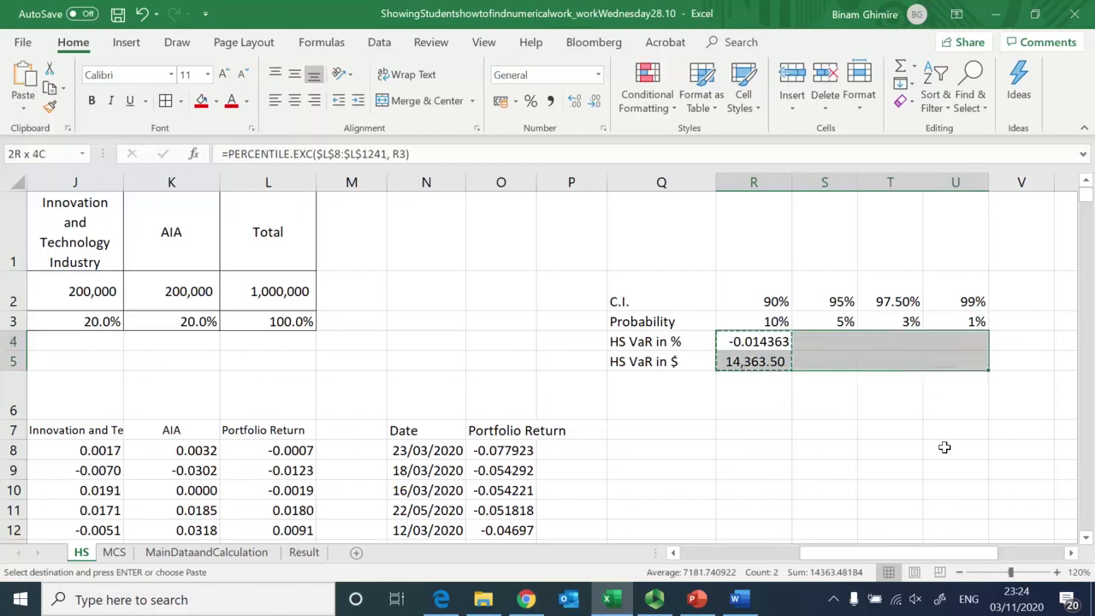
key("Return")
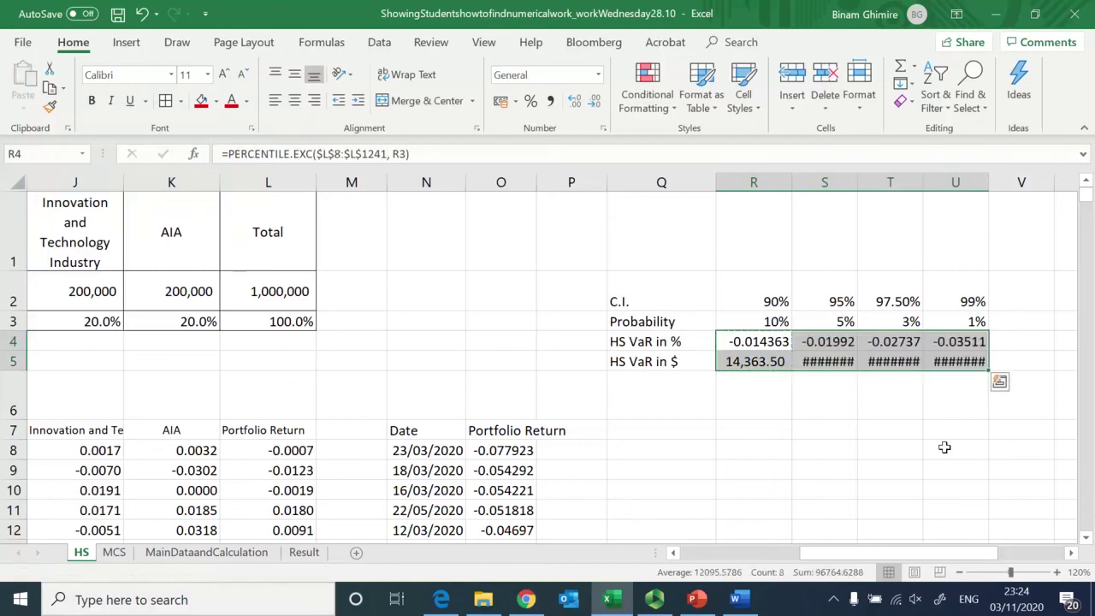
Autofit the widths of columns S, T and U to their VaR values
double_click(857, 181)
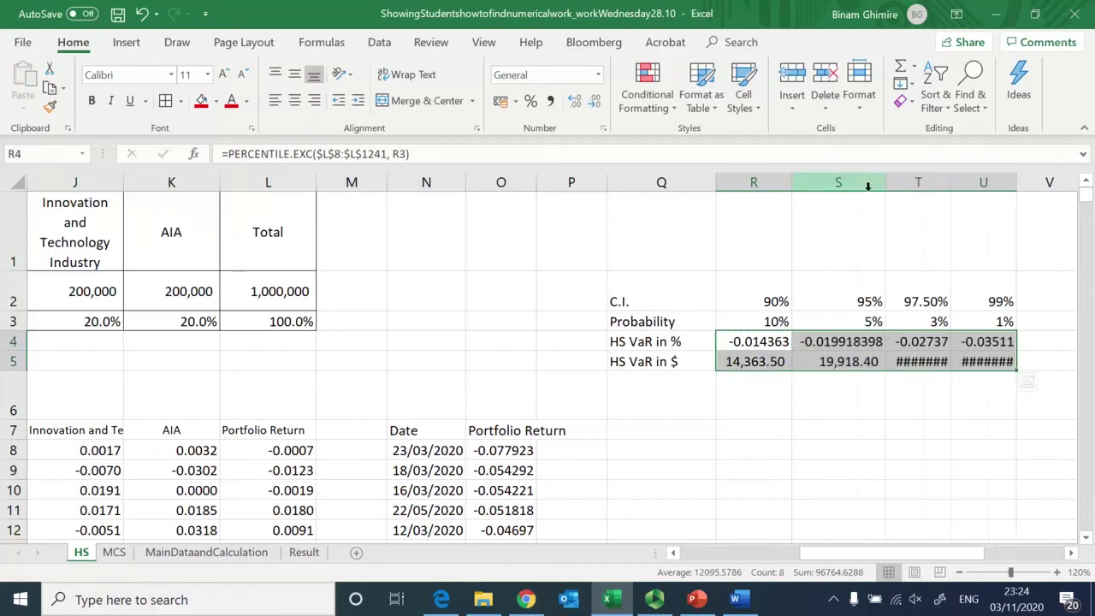
double_click(950, 181)
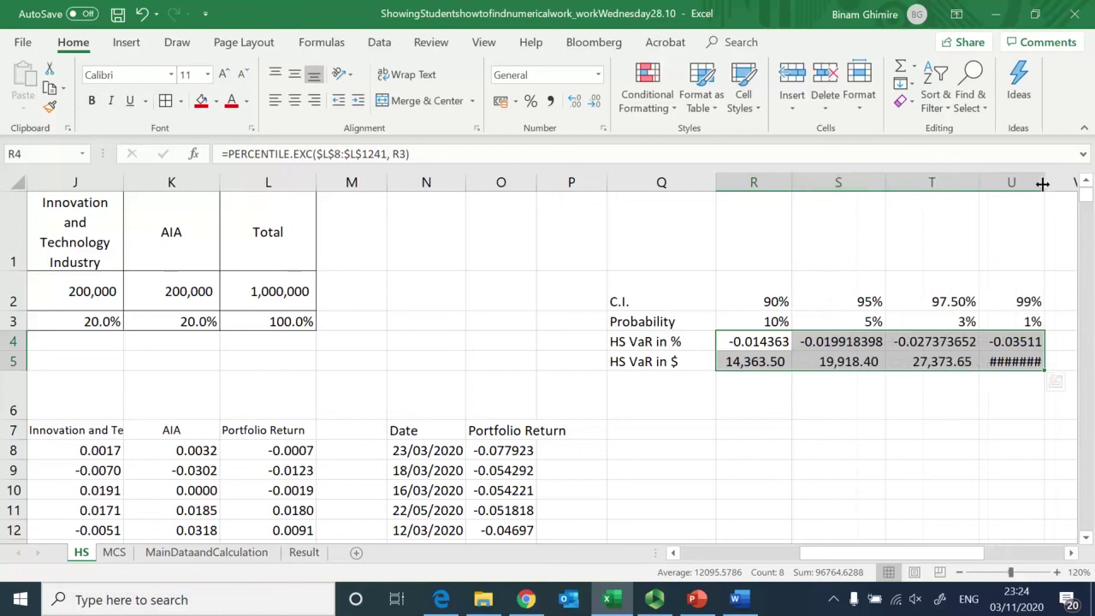
double_click(1042, 182)
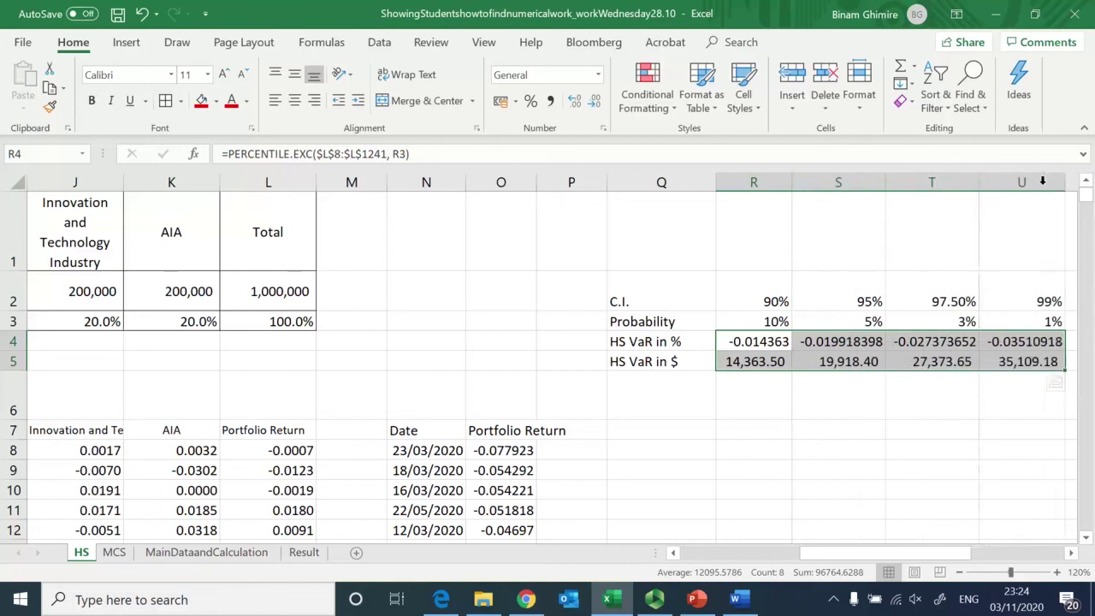
Fill the 95% dollar VaR cell, S5, and the 95% confidence level cell, S2, with yellow
left_click(842, 362)
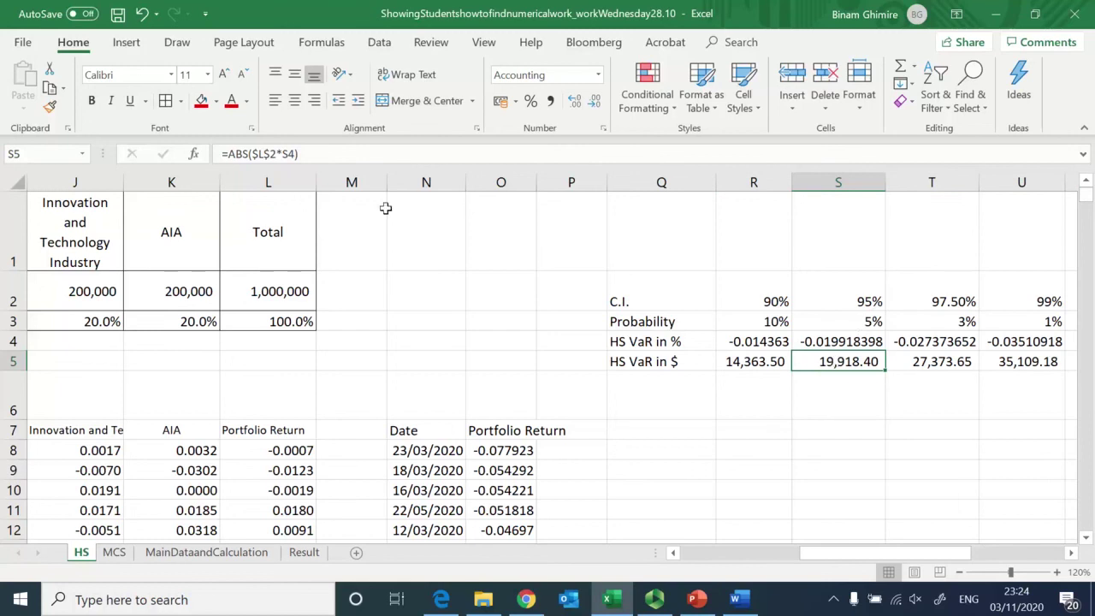
left_click(217, 101)
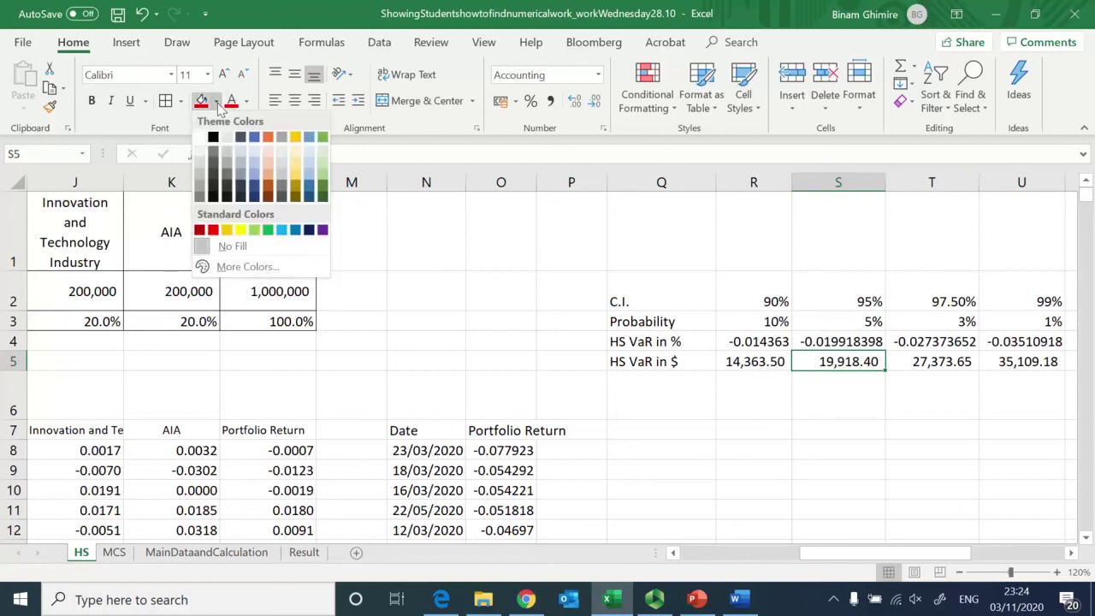
left_click(240, 229)
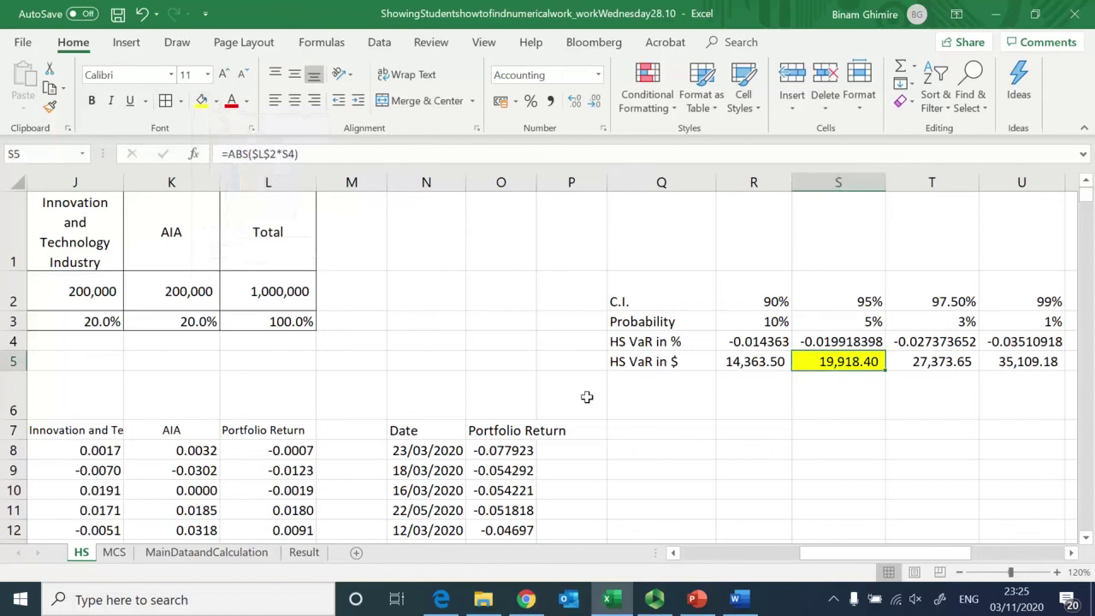
left_click(856, 298)
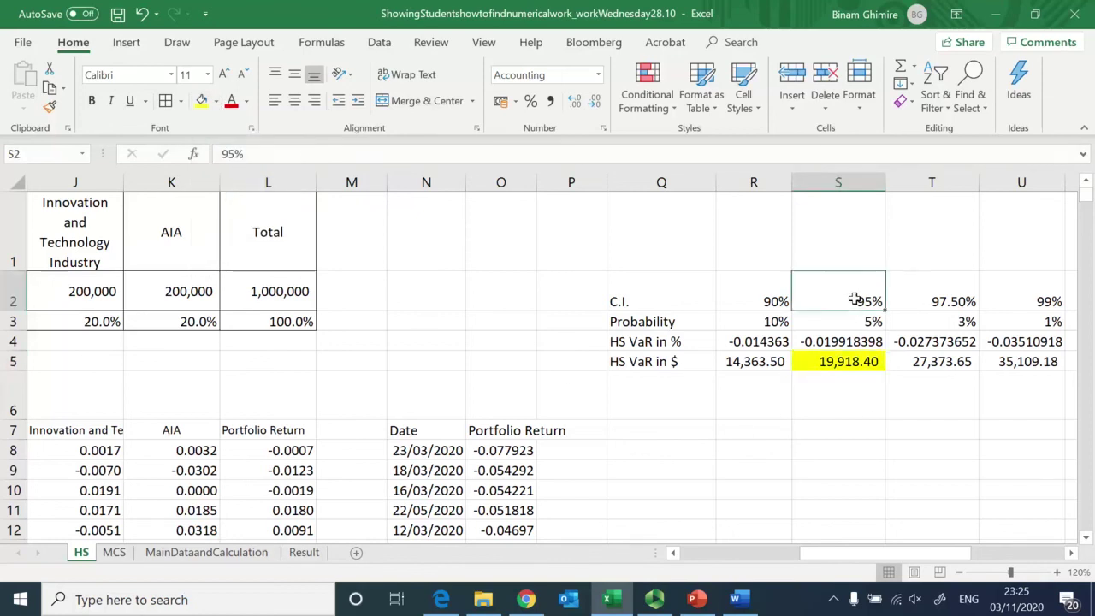
left_click(202, 102)
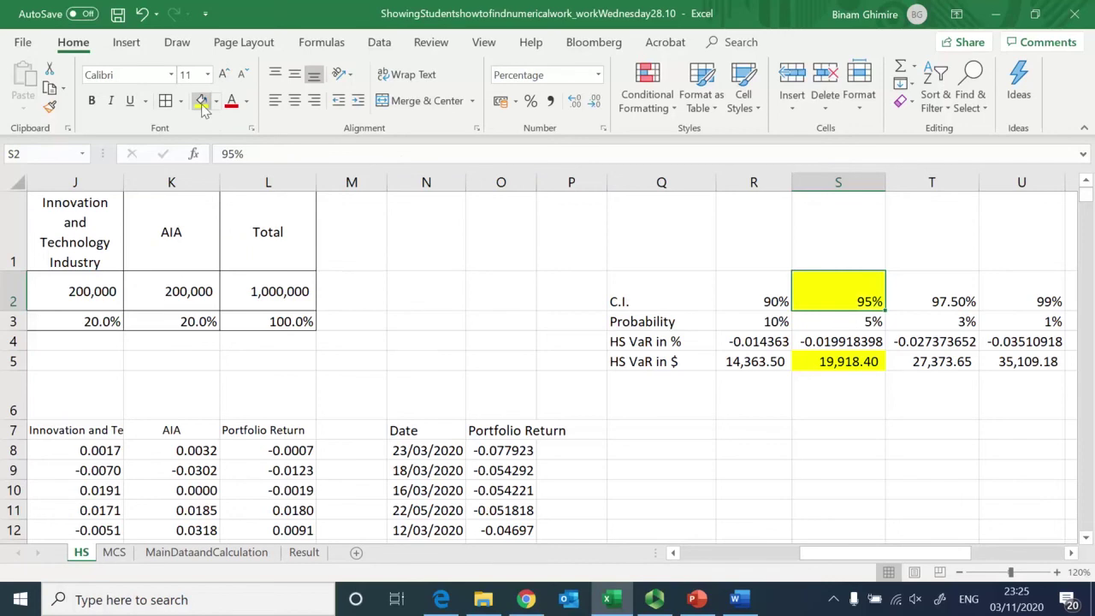
Format the HS VaR in % values, R4:U4, as percentages with three decimal places
key("Down")
key("Down")
key("Left")
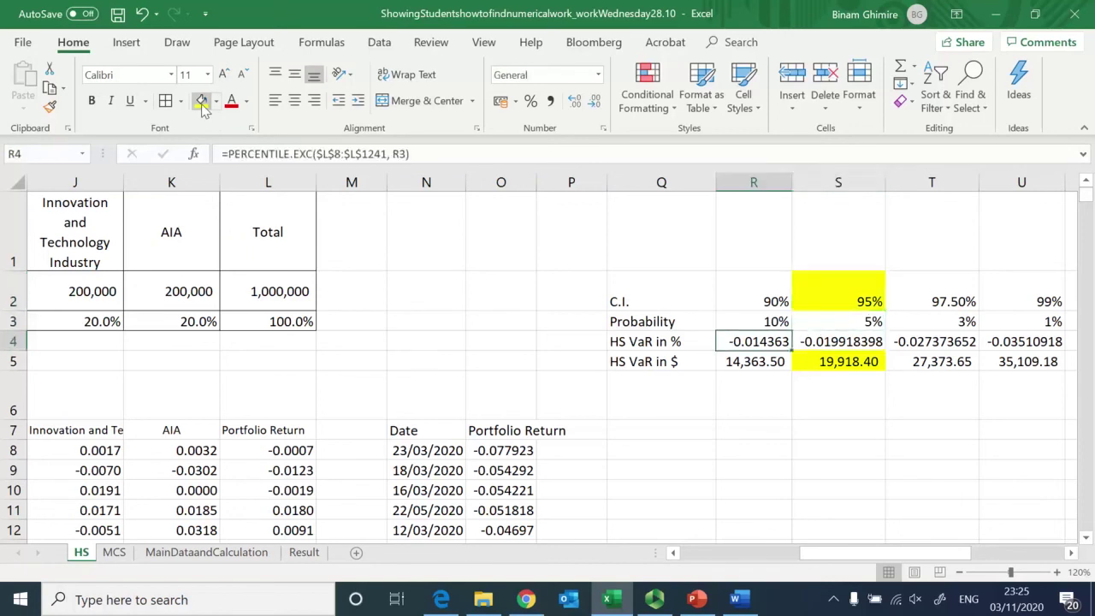
key("shift+Right")
key("shift+Right")
key("shift+Right")
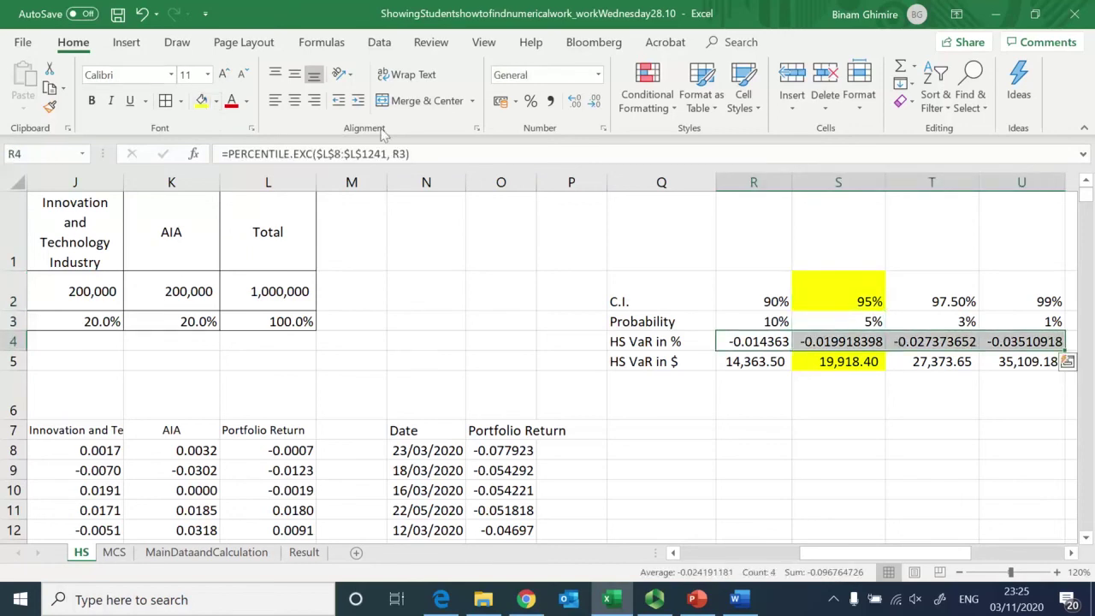
left_click(530, 101)
left_click(575, 101)
left_click(576, 103)
left_click(575, 103)
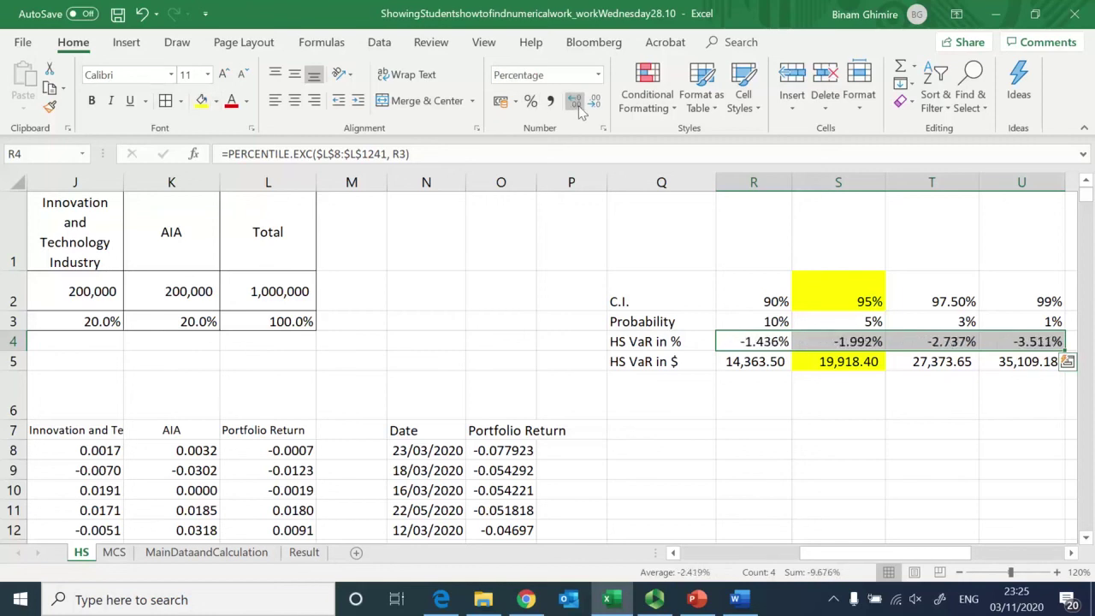
Add the headings "Bin" in Q7 and "Frequency" in R7 below the VaR table
left_click(521, 448)
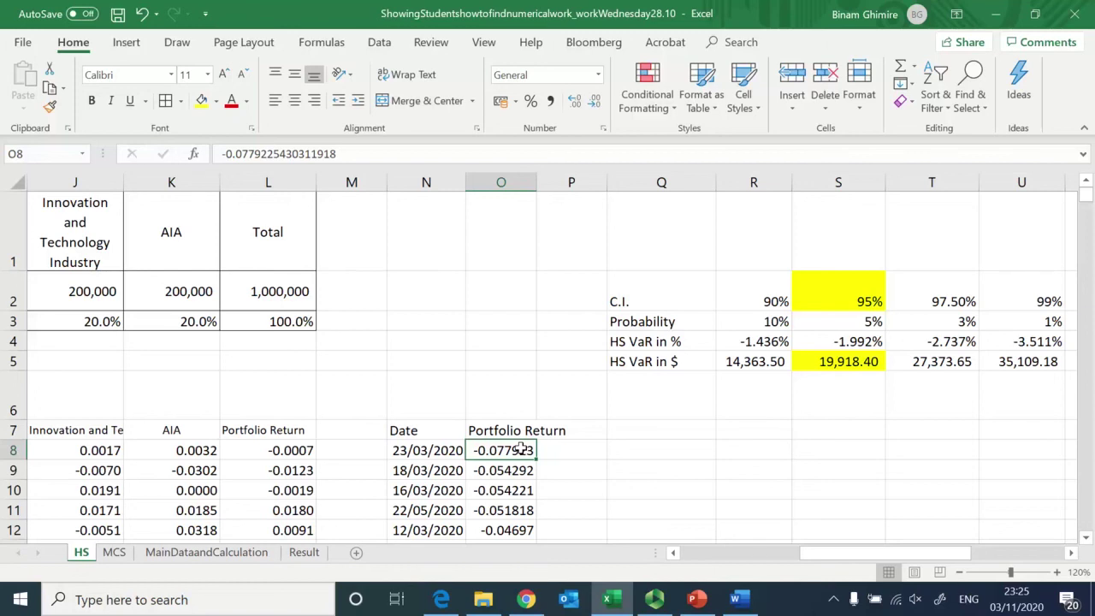
key("Right")
key("Right")
key("Right")
key("Right")
key("Right")
key("Right")
key("Right")
key("Right")
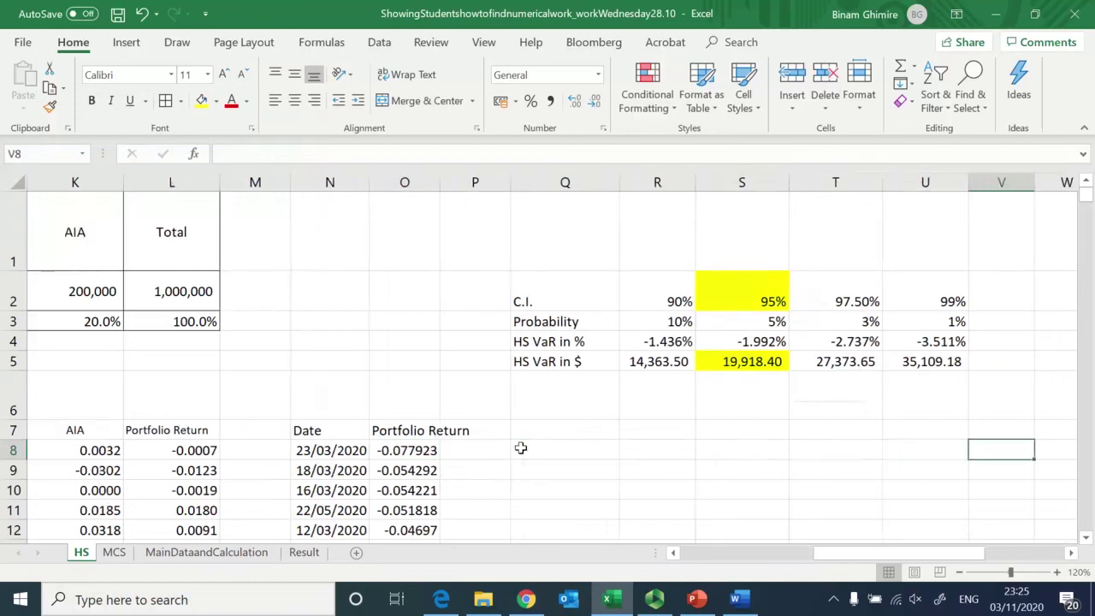
key("Left")
key("Left")
key("Left")
key("Left")
key("Left")
key("Left")
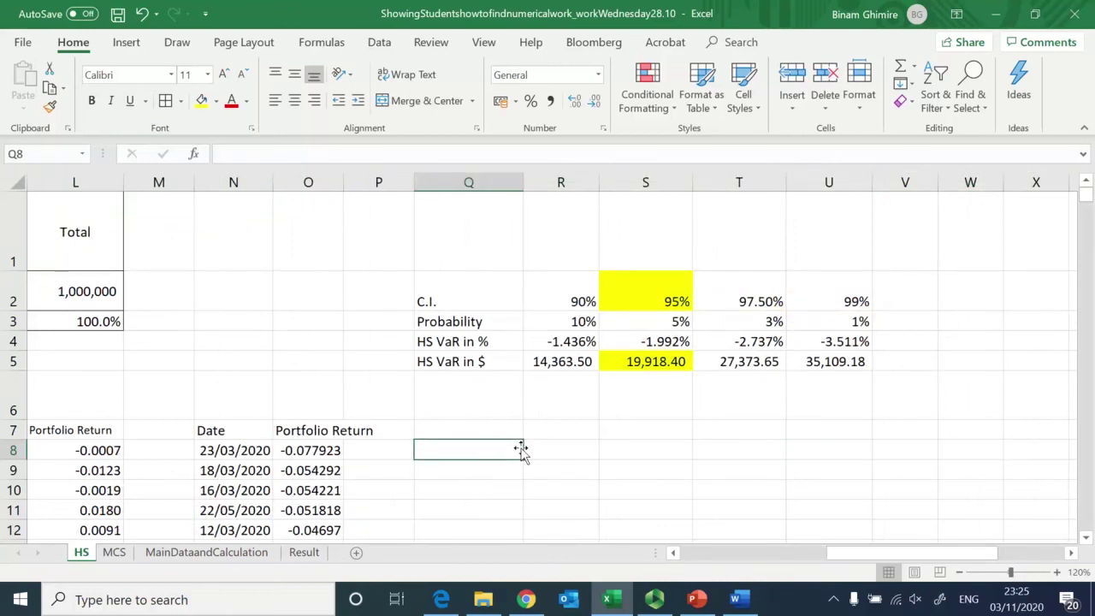
key("Up")
type("Bin")
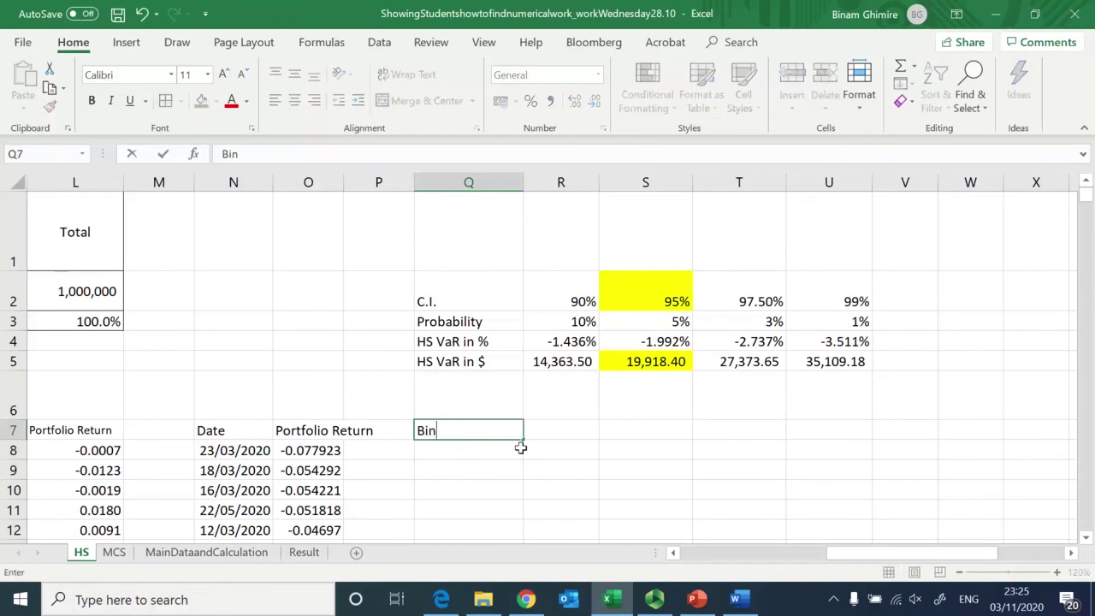
key("Right")
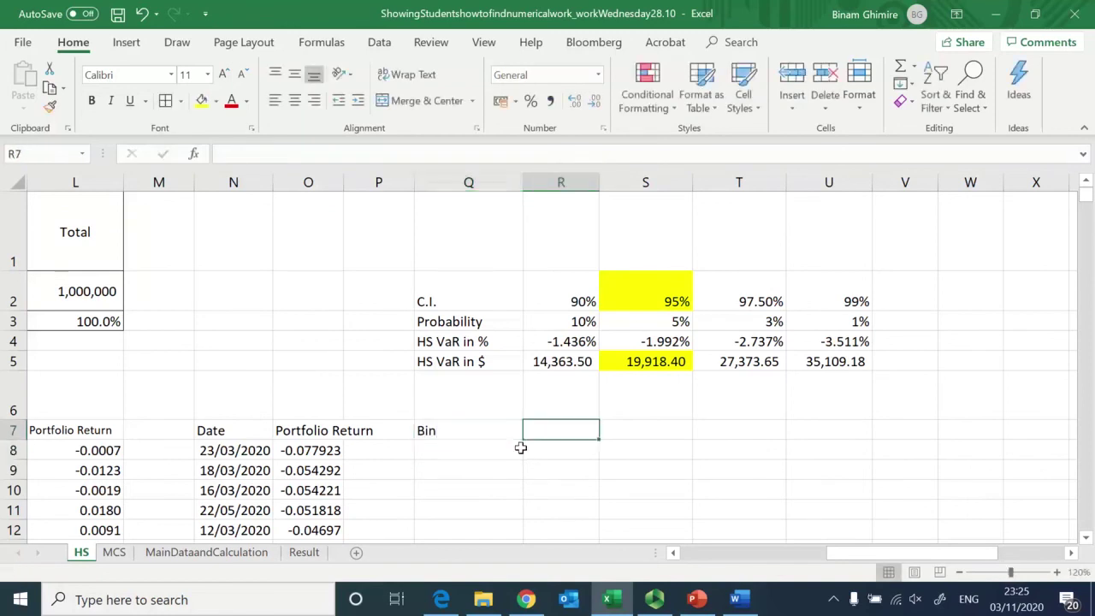
type("Freque")
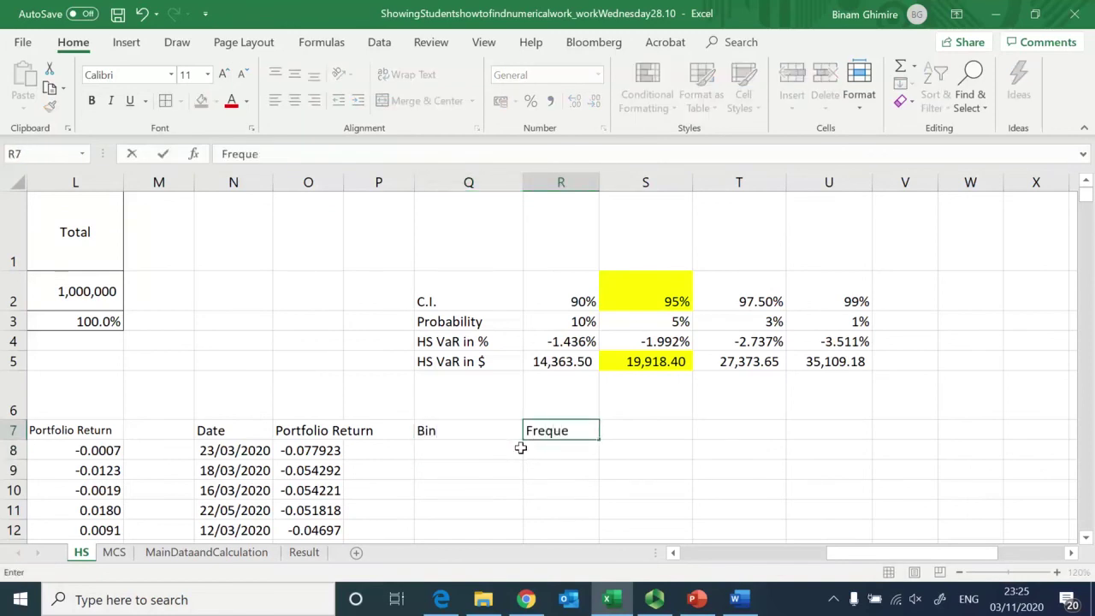
type("ncy")
key("Return")
Set the first bin, Q8, equal to the lowest sorted portfolio return with =O8
key("Left")
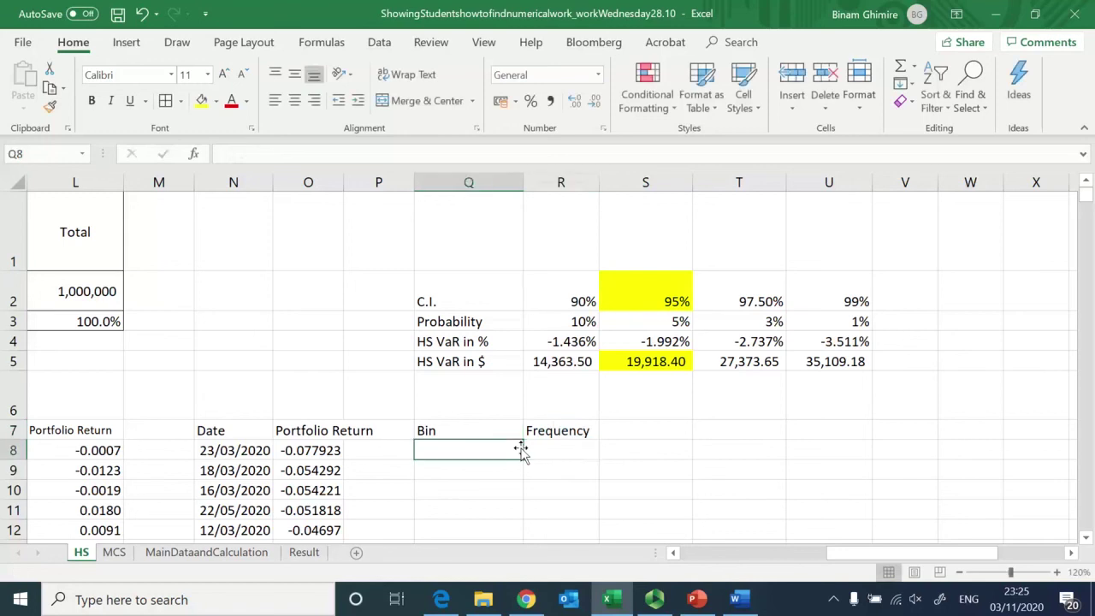
type("=")
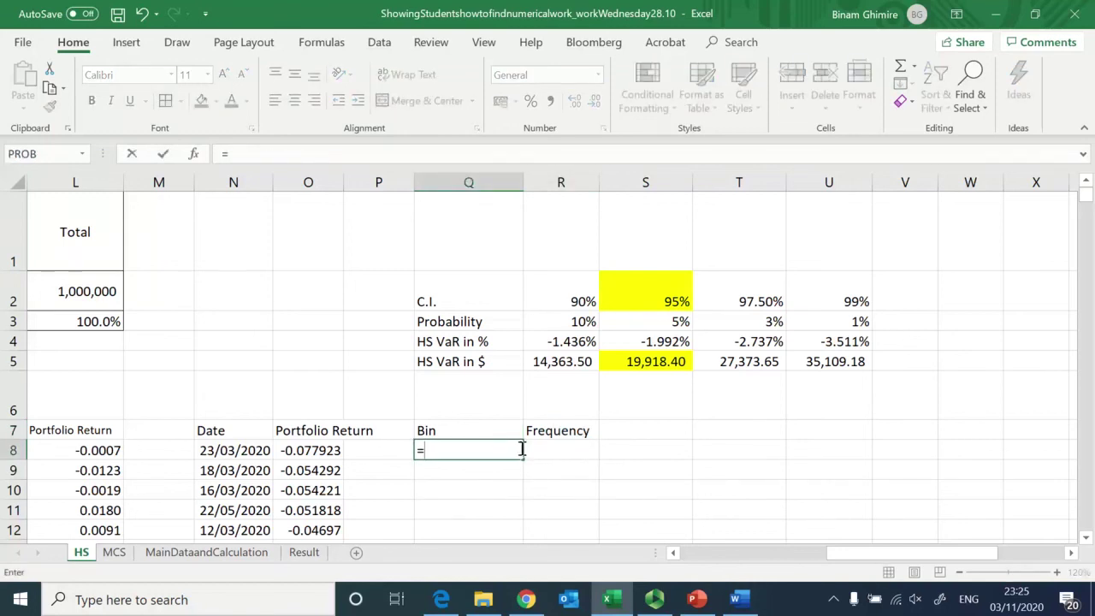
key("Left")
key("Left")
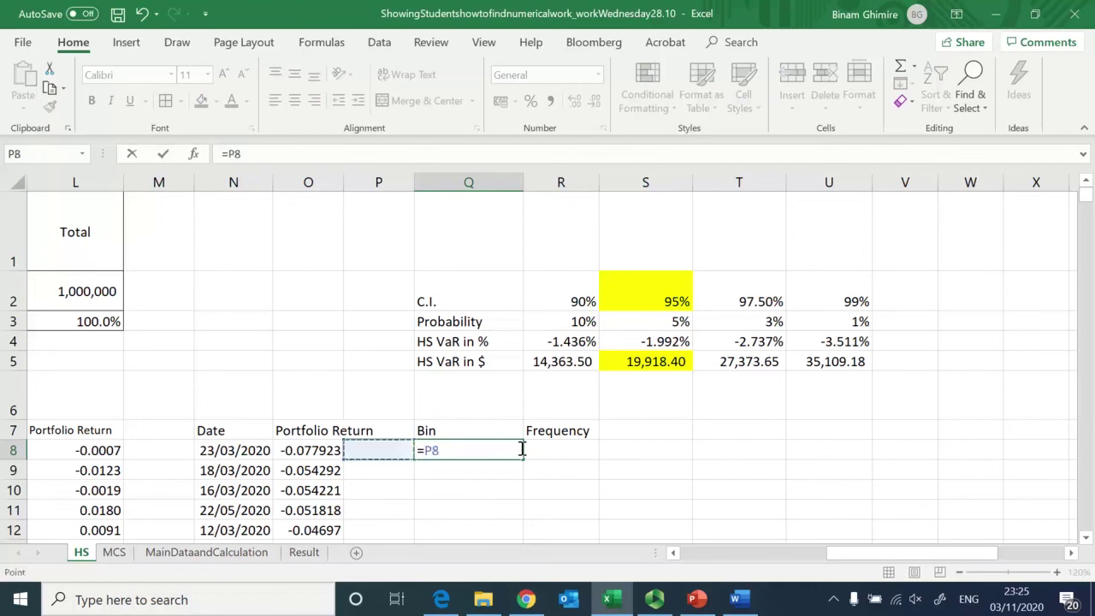
key("Return")
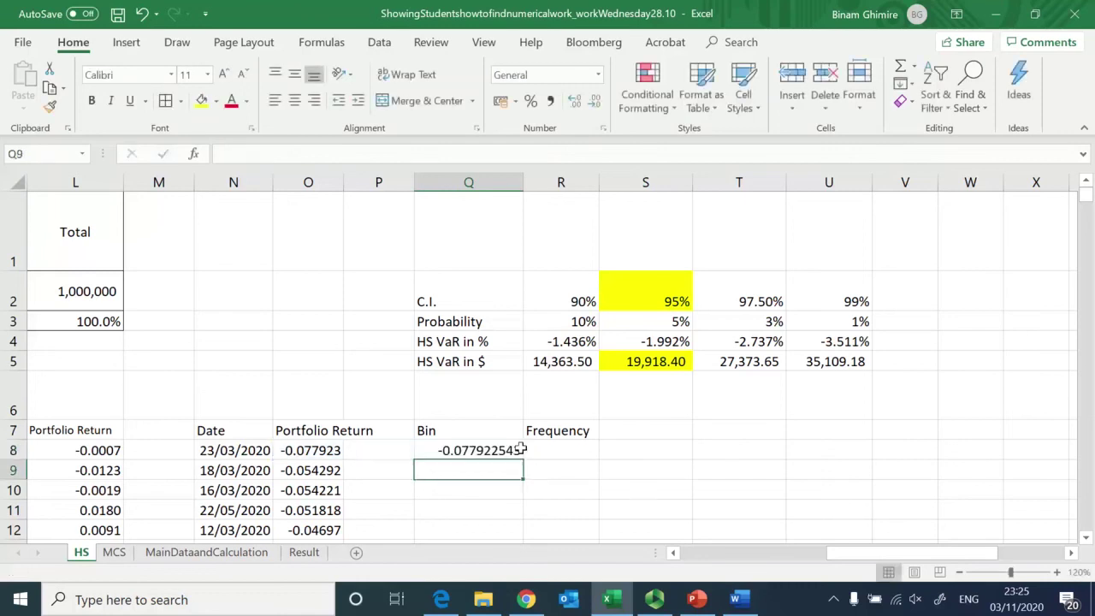
left_click(519, 450)
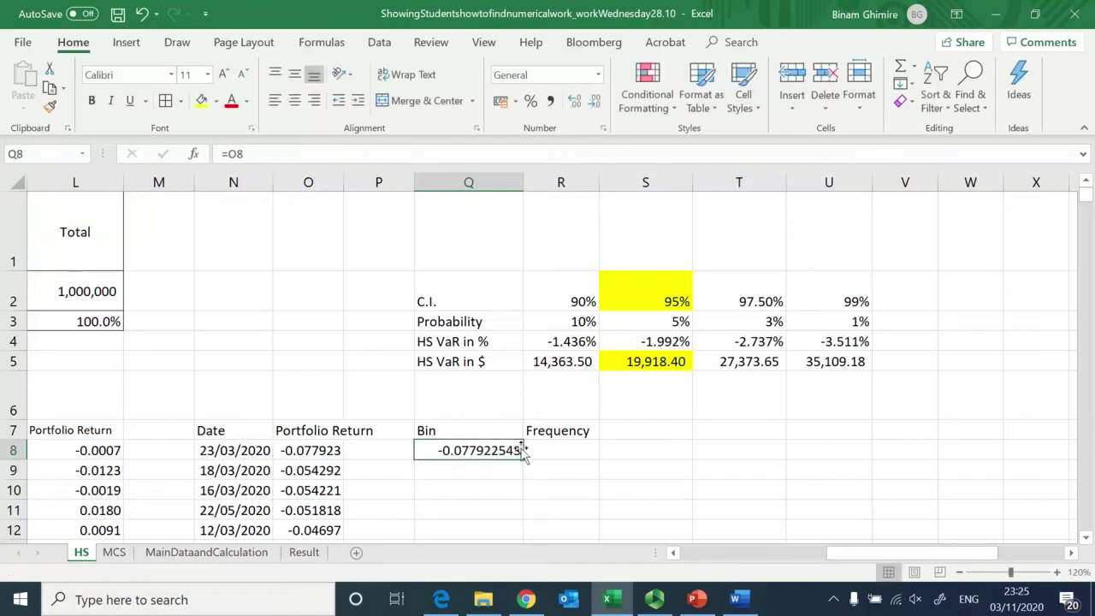
Check the highest sorted portfolio return at the end of column O, and return to the second bin cell, Q9
key("Down")
key("Left")
key("Left")
key("ctrl+Down")
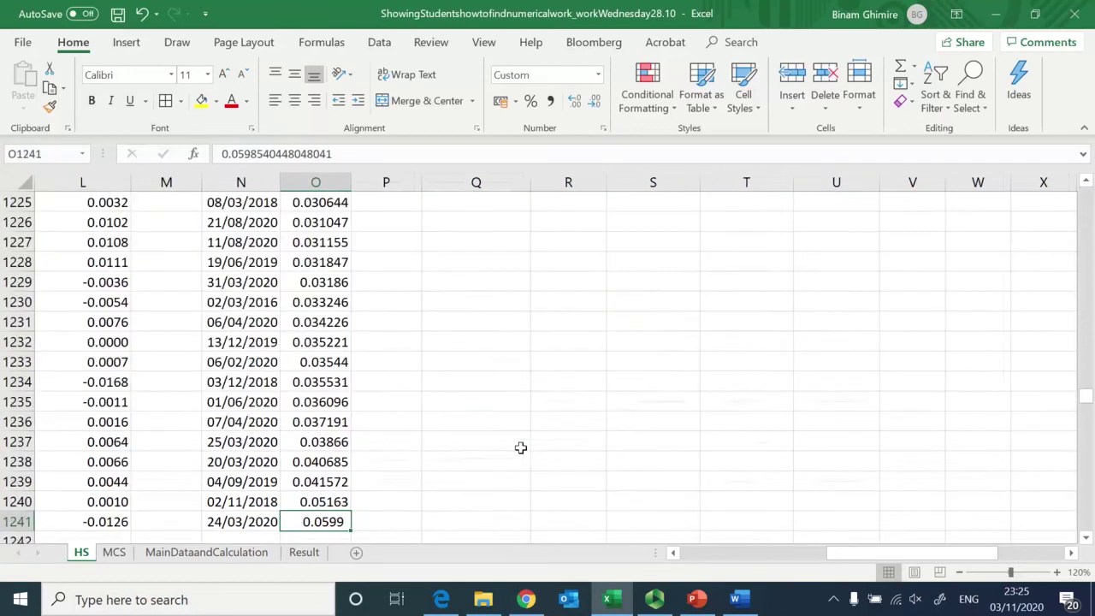
key("Right")
key("Right")
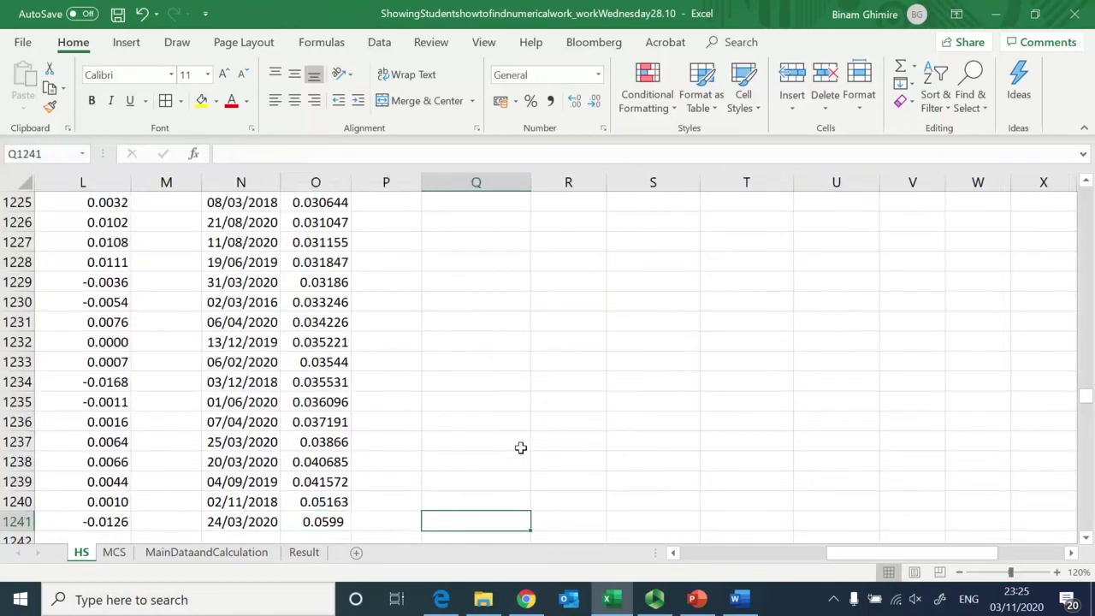
key("ctrl+Up")
key("Up")
key("Up")
key("Up")
key("Up")
key("Up")
key("Down")
key("Down")
key("Down")
key("Down")
key("Down")
key("Down")
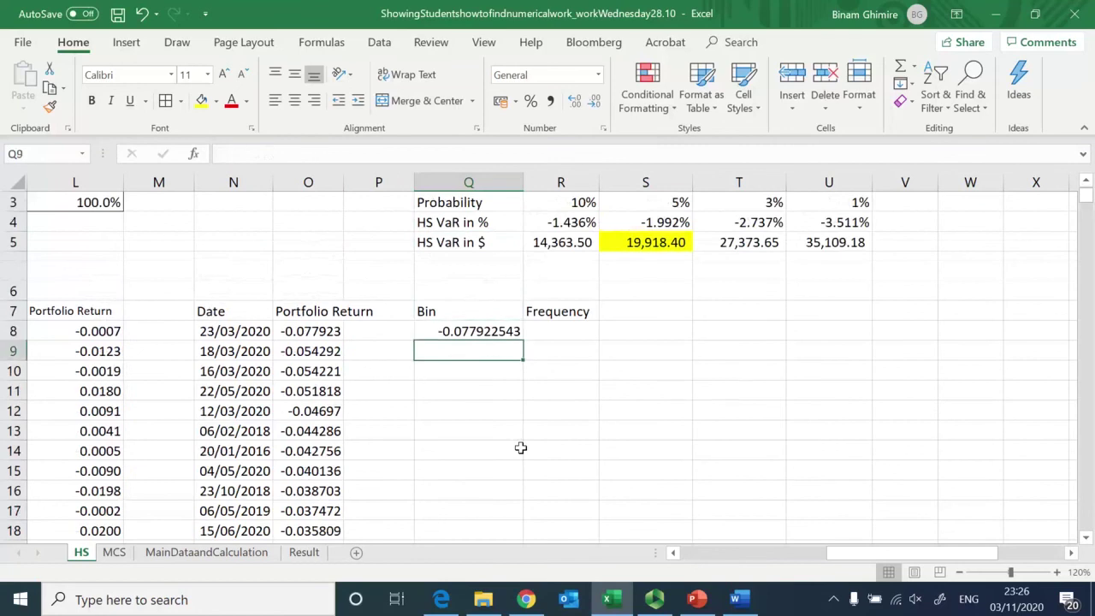
Calculate the second bin in Q9 by adding a 0.0015 interval to the first bin, with =Q8+0.0015
type("=")
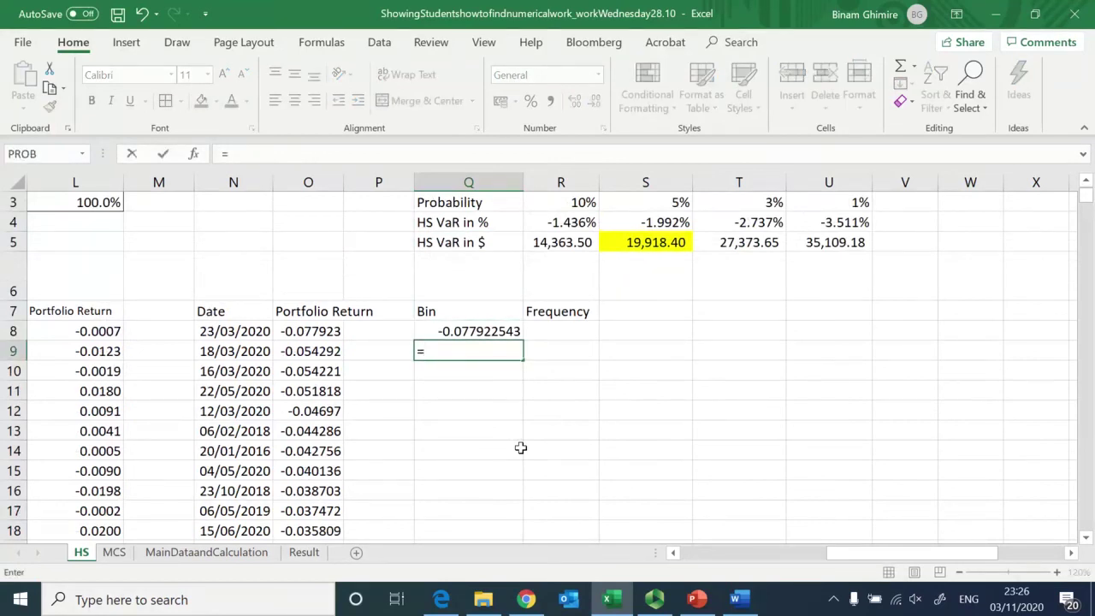
key("Up")
type("+0")
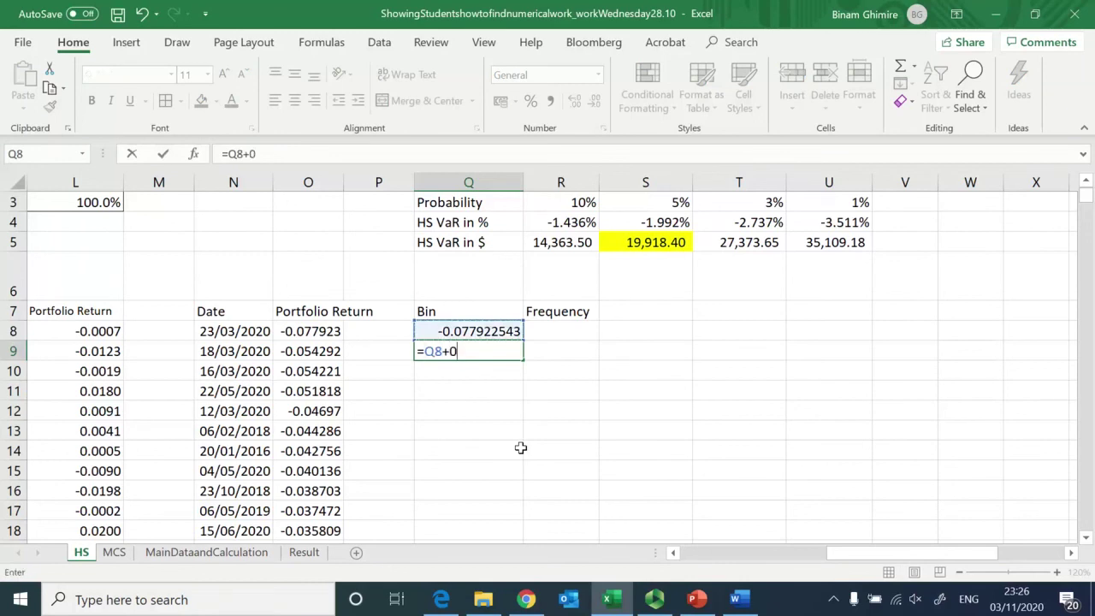
type(".0015")
key("Return")
Copy the bin formula from Q9 down to Q43
key("Up")
key("ctrl+c")
key("shift+Down")
key("shift+Down")
key("shift+Down")
key("shift+Down")
key("shift+Down")
key("shift+Down")
key("shift+Down")
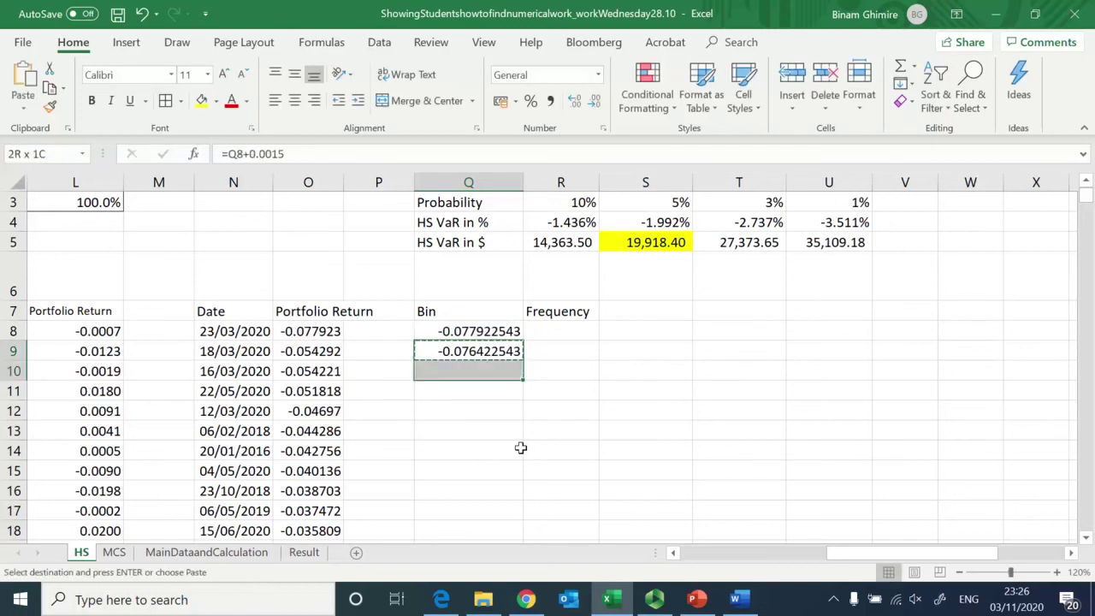
key("shift+Down")
key("shift+Down")
key("shift+Down")
key("shift+Down")
key("shift+Down")
key("shift+Down")
key("shift+Down")
key("shift+Down")
key("shift+Down")
key("shift+Down")
key("shift+Down")
key("shift+Down")
key("shift+Down")
key("shift+Down")
key("shift+Down")
key("shift+Down")
key("shift+Down")
key("shift+Down")
key("shift+Down")
key("shift+Down")
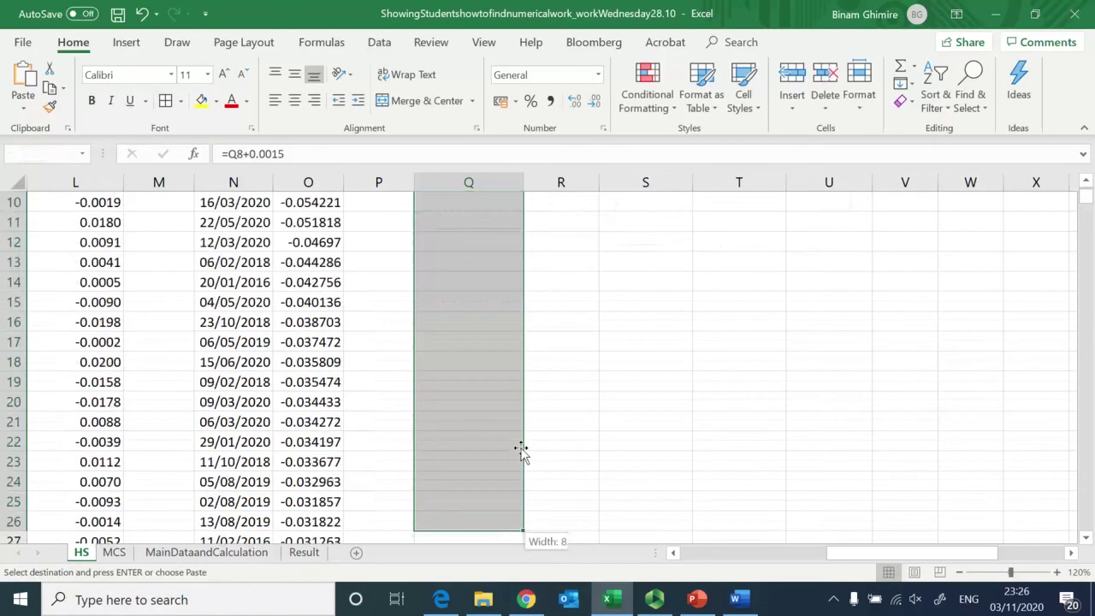
key("Return")
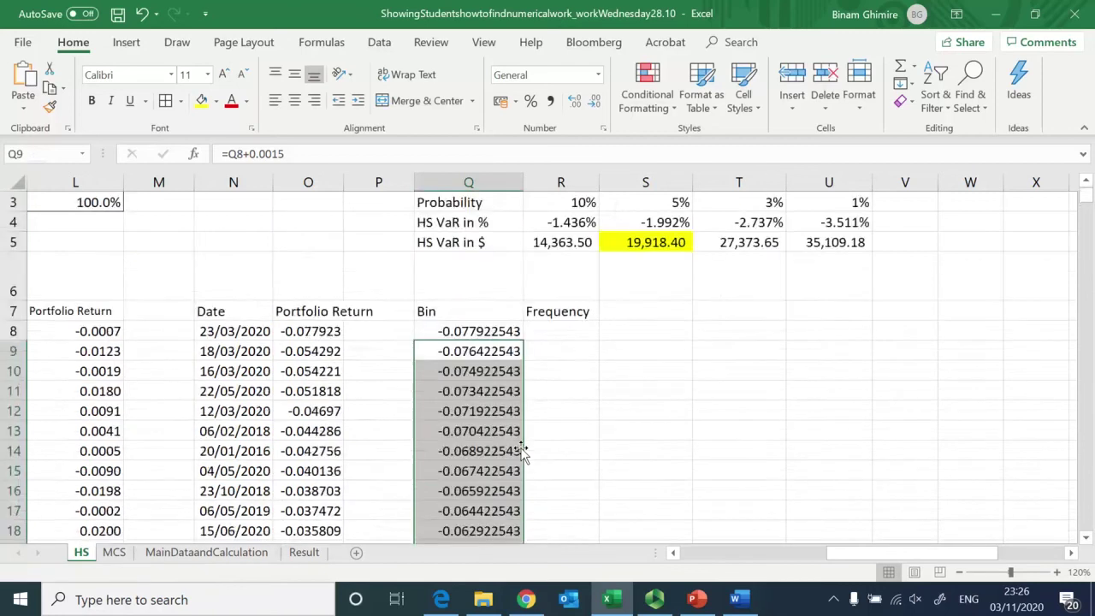
Compare the last bin with the highest portfolio return in O1241, and copy the bin formula from Q43 down to Q94
key("ctrl+Down")
key("Left")
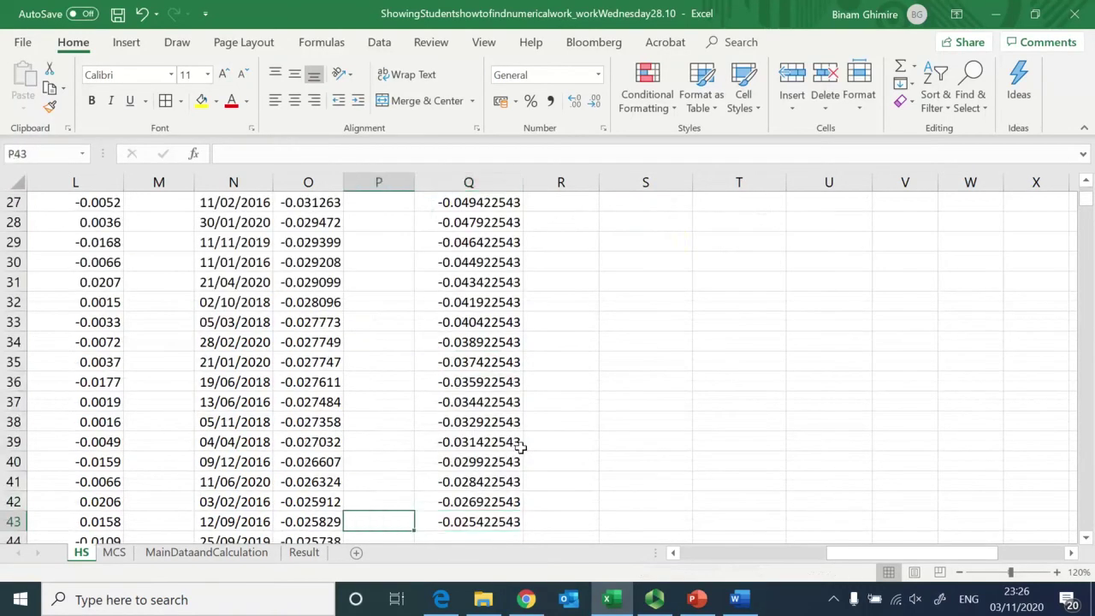
key("Left")
key("ctrl+Down")
key("Right")
key("Right")
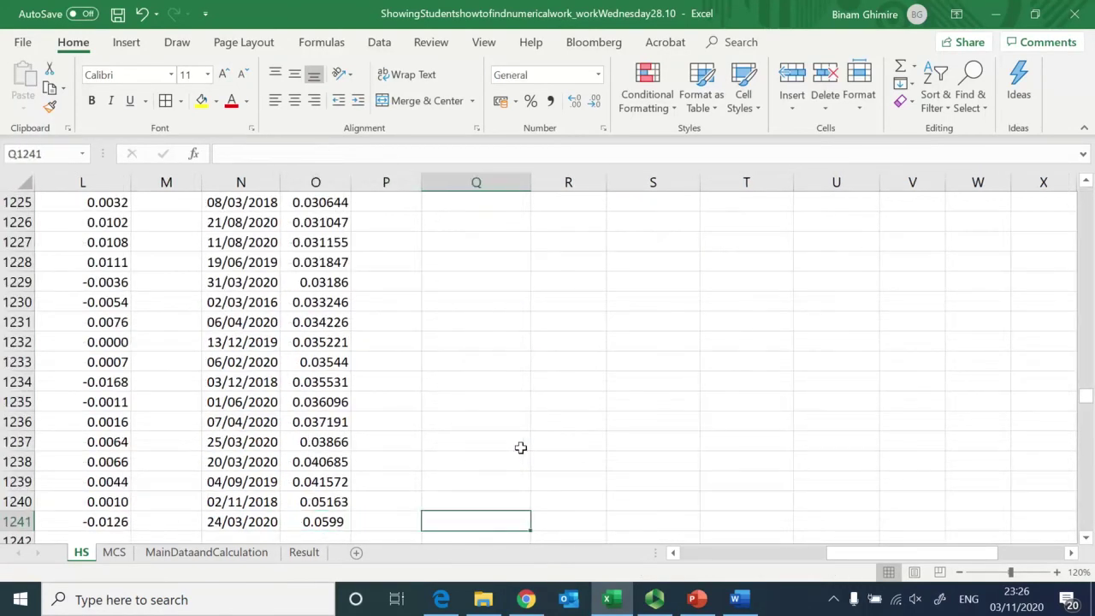
key("ctrl+Up")
key("ctrl+c")
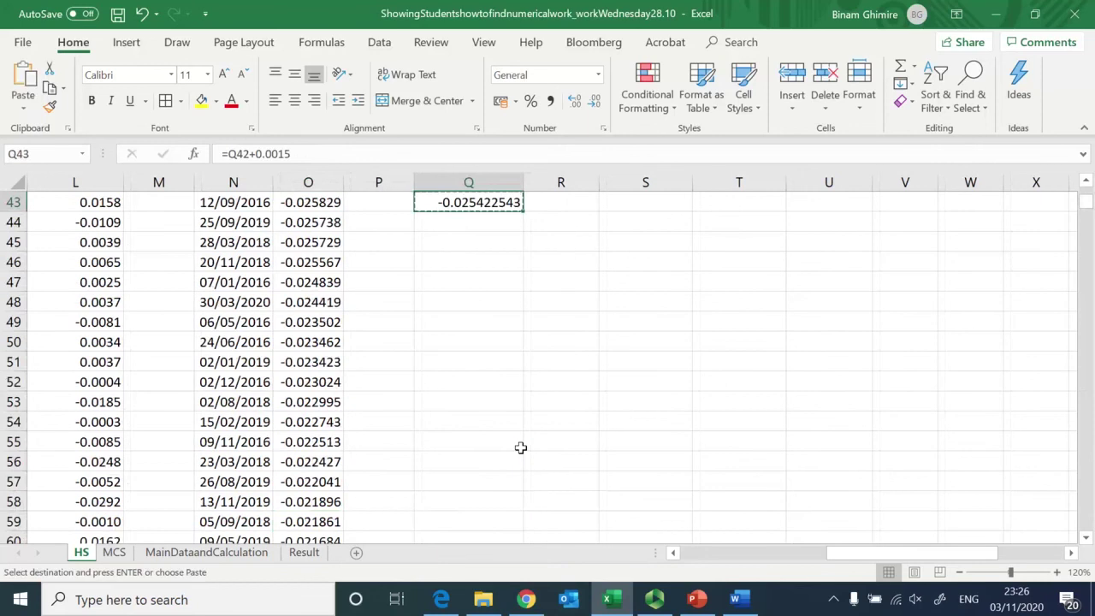
key("shift+Down")
key("shift+Down")
key("shift+Down")
key("shift+Down")
key("shift+Down")
key("shift+Down")
key("shift+Down")
key("shift+Down")
key("shift+Down")
key("shift+Down")
key("shift+Down")
key("shift+Down")
key("shift+Down")
key("shift+Down")
key("shift+Down")
key("shift+Down")
key("shift+Down")
key("shift+Down")
key("shift+Down")
key("shift+Down")
key("shift+Down")
key("shift+Down")
key("shift+Down")
key("shift+Down")
key("shift+Down")
key("shift+Down")
key("shift+Down")
key("shift+Down")
key("shift+Down")
key("shift+Down")
key("shift+Down")
key("shift+Down")
key("shift+Down")
key("shift+Down")
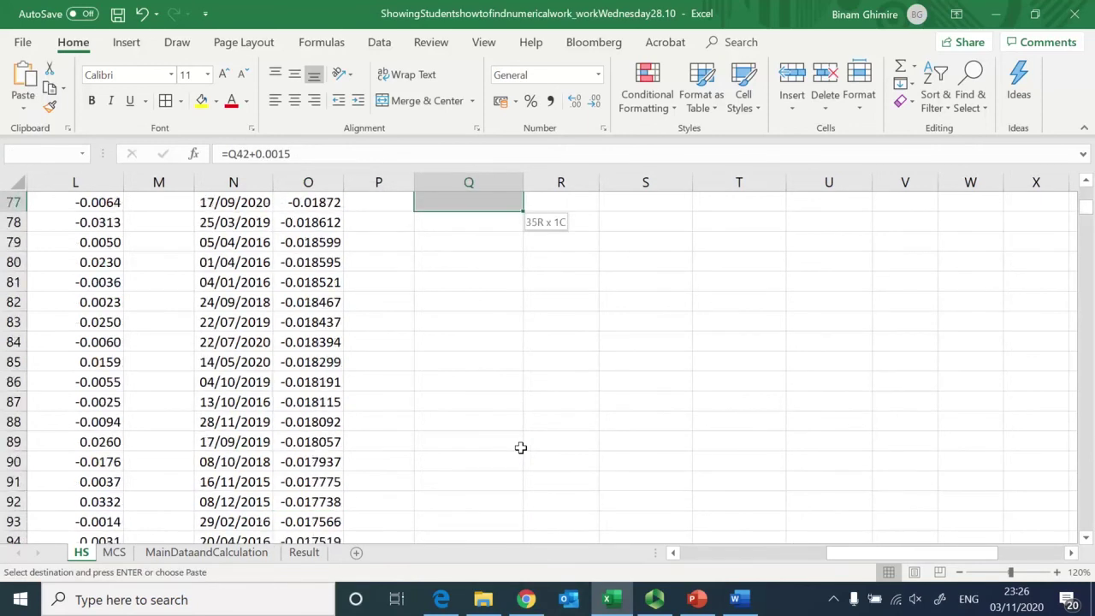
key("shift+Down")
key("shift+Down")
key("shift+Down")
key("shift+Down")
key("shift+Down")
key("shift+Down")
key("shift+Down")
key("shift+Down")
key("shift+Down")
key("shift+Down")
key("shift+Down")
key("shift+Down")
key("shift+Down")
key("shift+Down")
key("shift+Down")
key("shift+Down")
key("shift+Down")
key("Return")
Extend the bin formula from Q94 down to Q99
key("ctrl+Down")
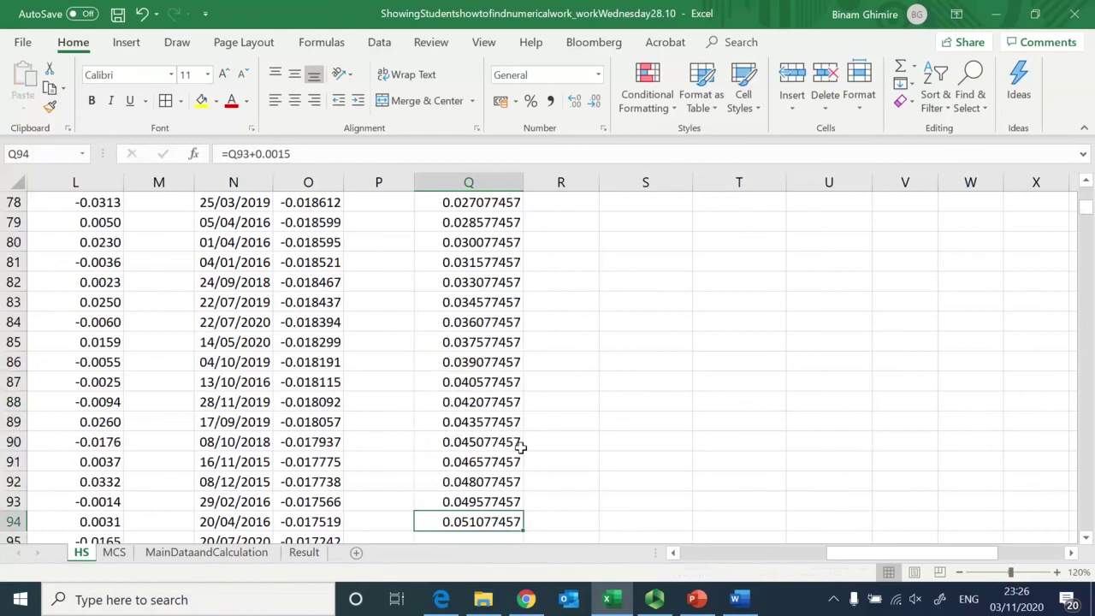
key("ctrl+c")
key("shift+Down")
key("shift+Down")
key("shift+Down")
key("shift+Down")
key("shift+Down")
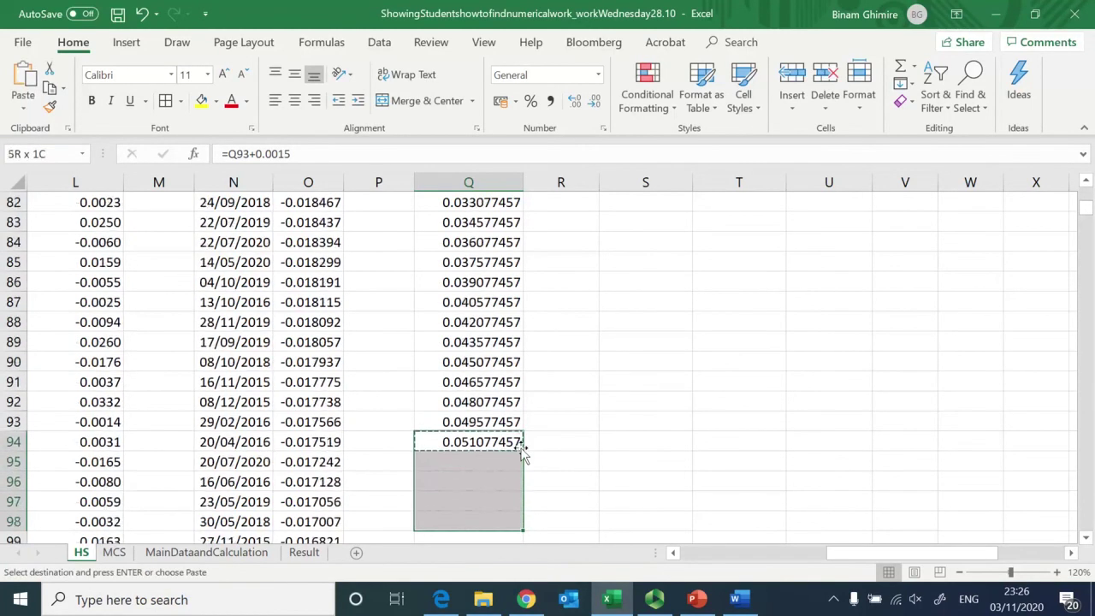
key("Return")
Extend the bin formula from Q99 down to Q103 to pass the highest portfolio return
key("Down")
key("Down")
key("Down")
key("Down")
key("Down")
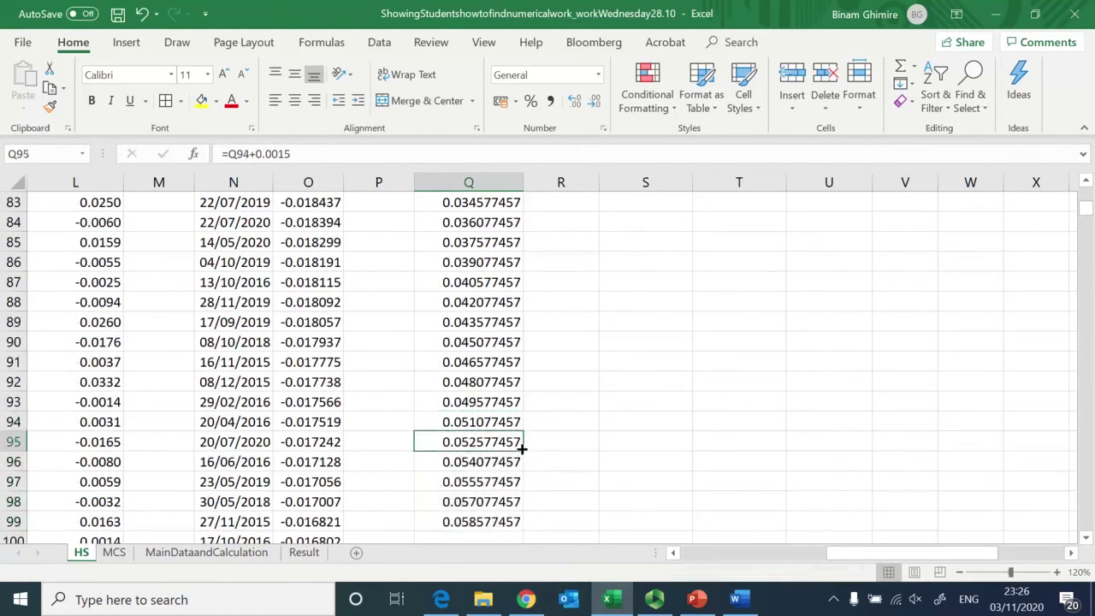
key("ctrl+c")
key("shift+Down")
key("shift+Down")
key("shift+Down")
key("shift+Down")
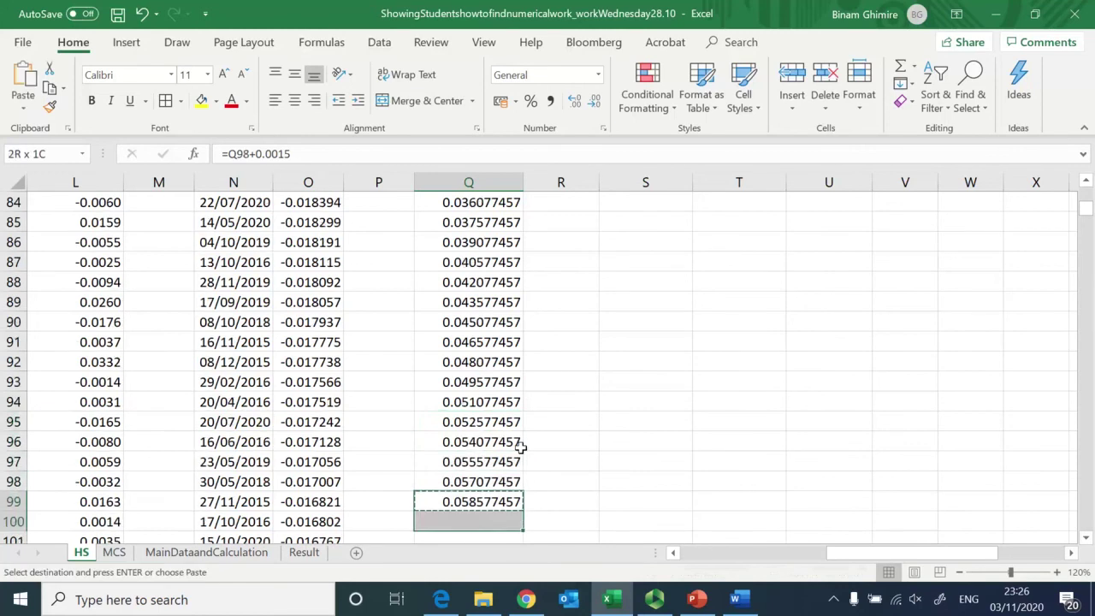
key("Return")
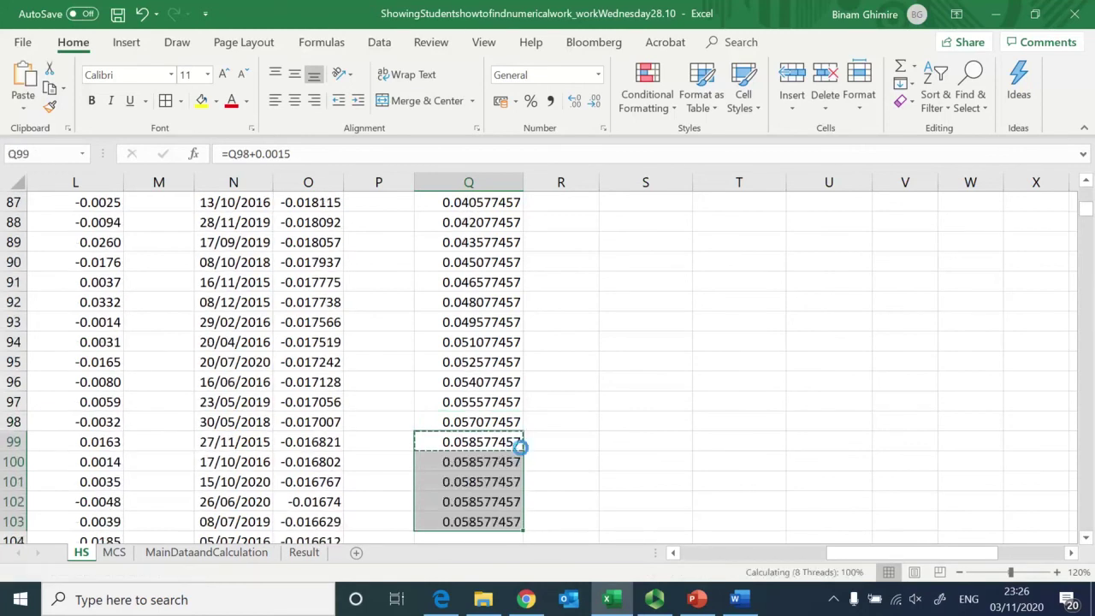
Delete the surplus bins in Q101:Q103 so that the bin list ends at Q100
key("Down")
key("Down")
key("shift+Down")
key("shift+Down")
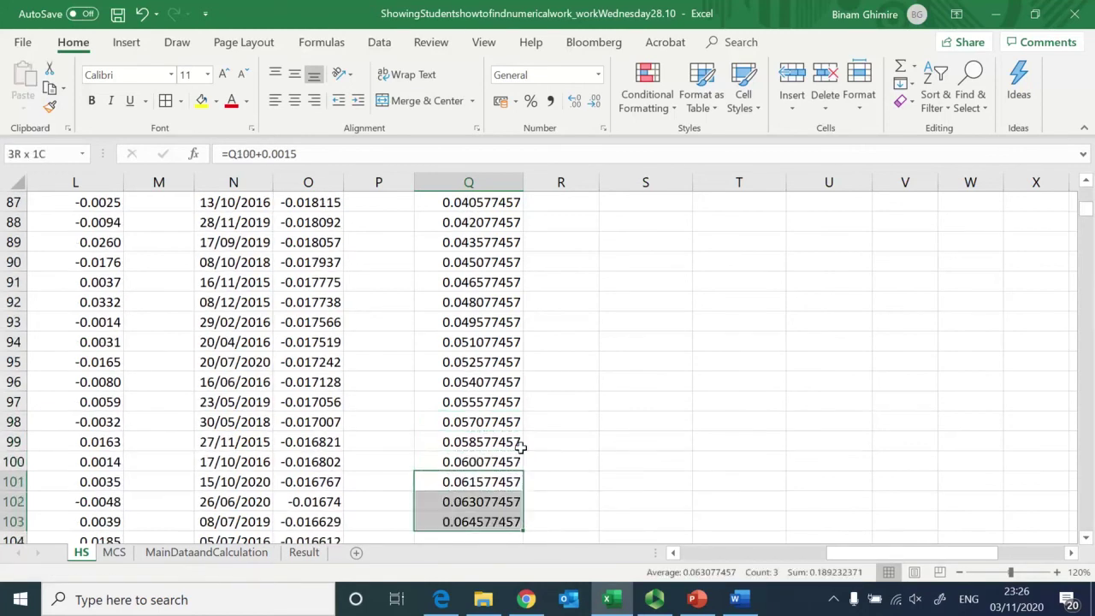
key("Delete")
key("Up")
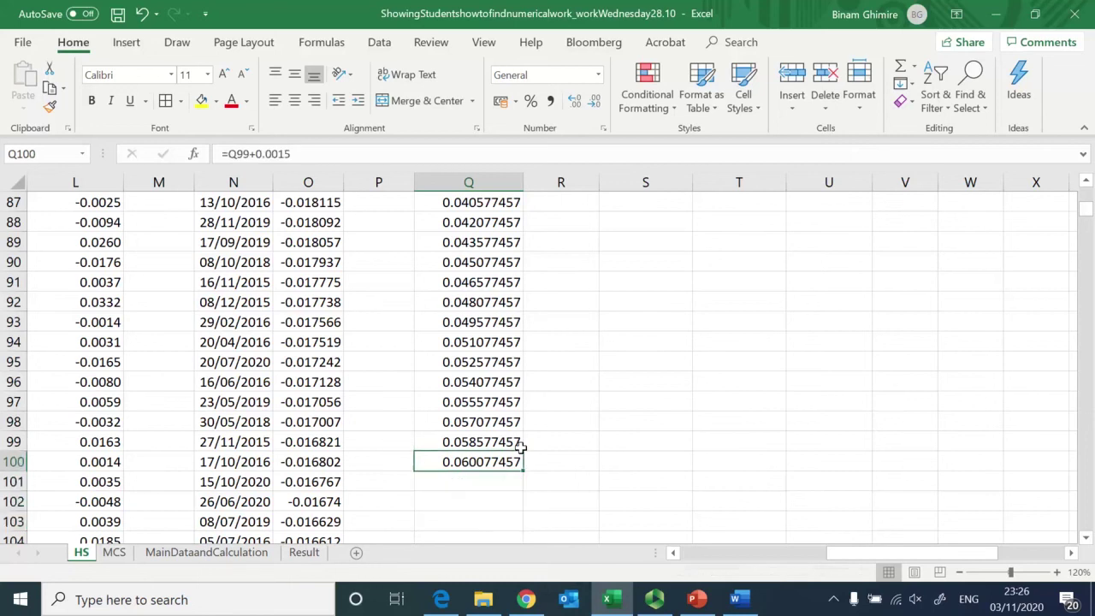
Compare the first and last bins with the lowest and highest sorted portfolio returns in column O
key("ctrl+Up")
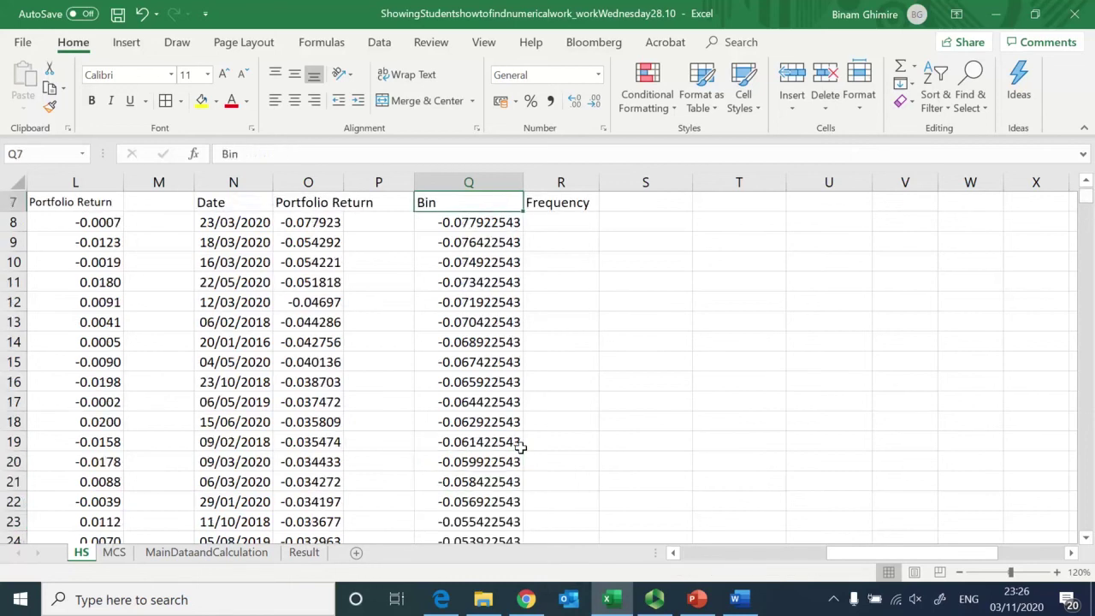
key("Down")
key("Left")
key("Left")
key("Right")
key("Right")
key("Left")
key("Left")
key("ctrl+Down")
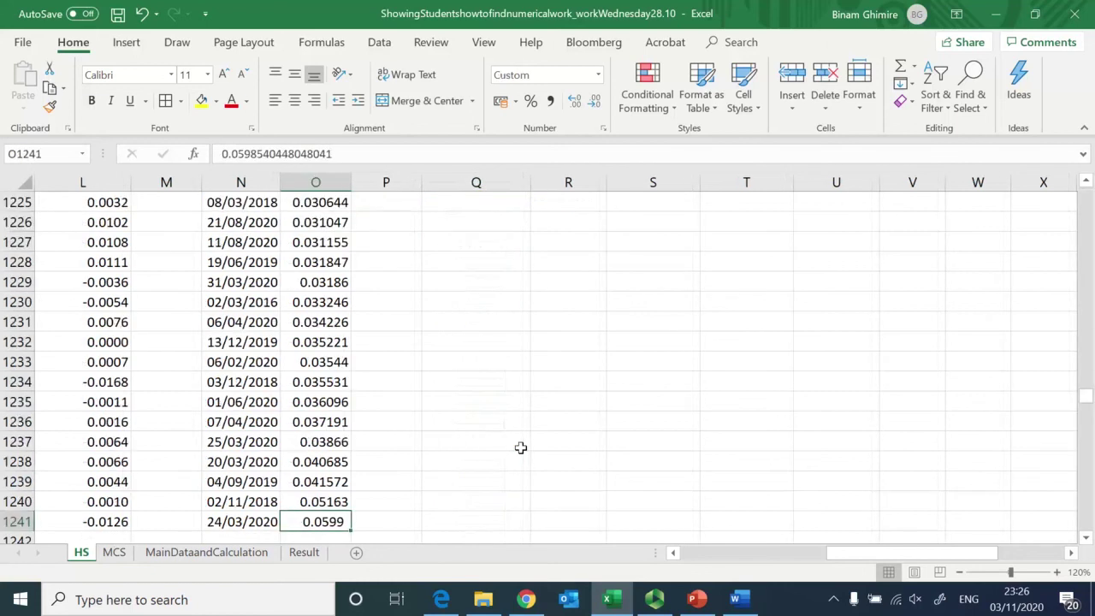
key("Right")
key("Right")
key("ctrl+Up")
key("Up")
key("ctrl+Up")
key("Down")
key("Right")
key("Left")
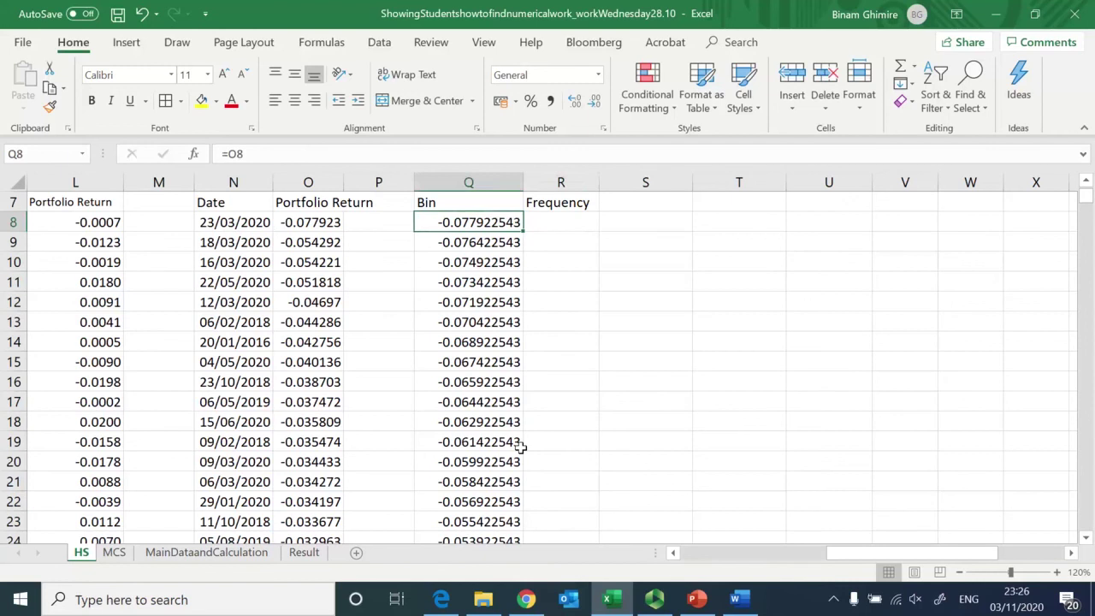
Enter 1 in R100 of the Frequency column, beside the last bin, as an end marker
key("ctrl+Down")
key("Right")
type("1")
key("Up")
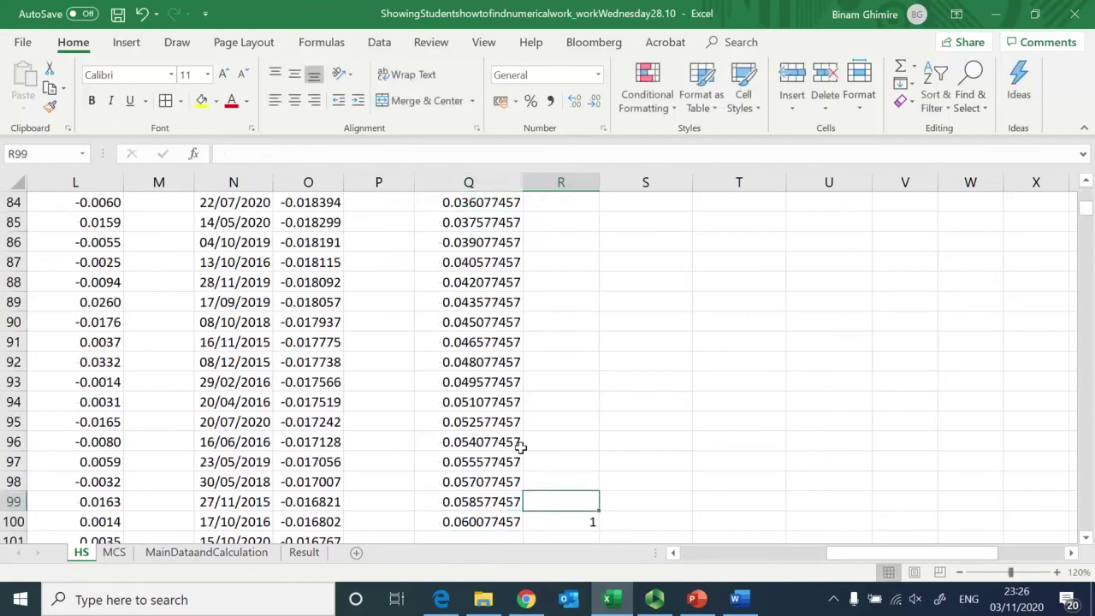
Select the Frequency cells R8:R100 alongside the full list of bins
key("ctrl+Up")
key("Down")
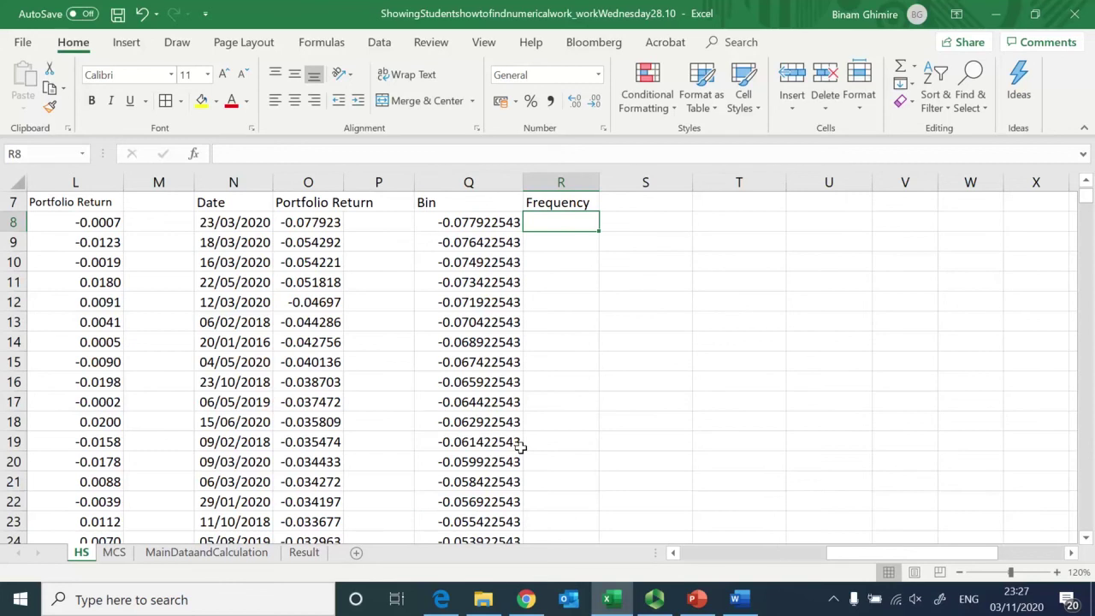
key("Left")
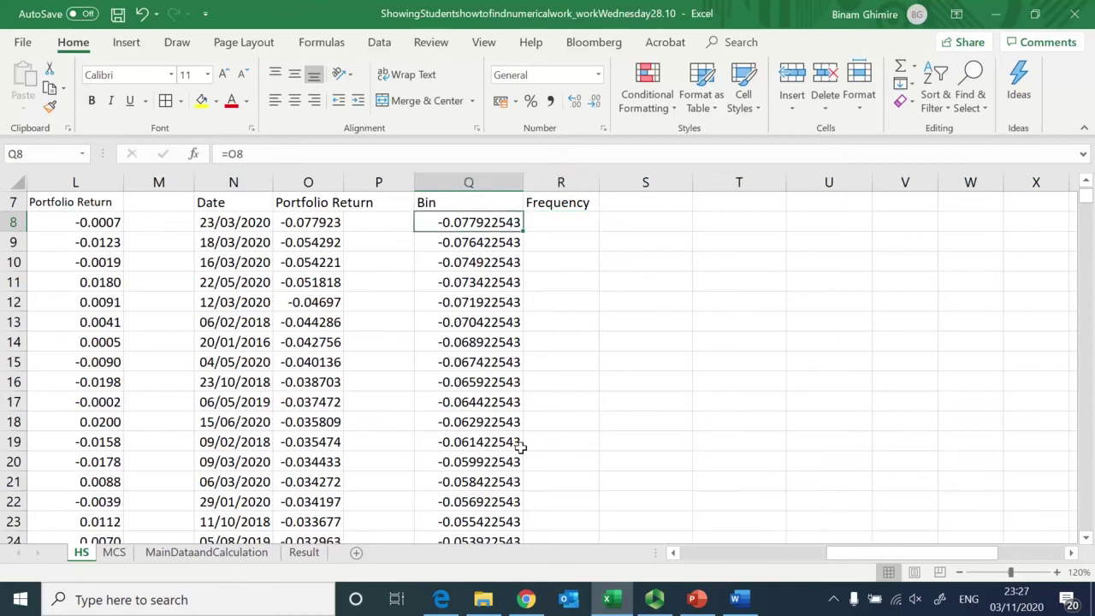
key("Down")
key("Down")
key("Up")
key("Up")
key("Right")
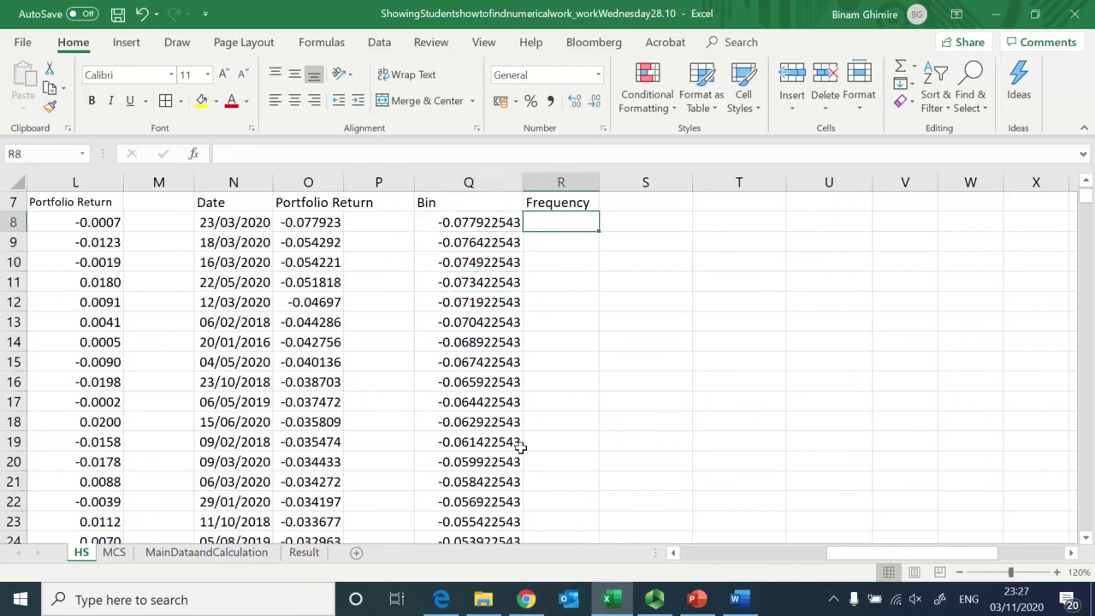
key("Up")
key("Down")
key("ctrl+shift+Down")
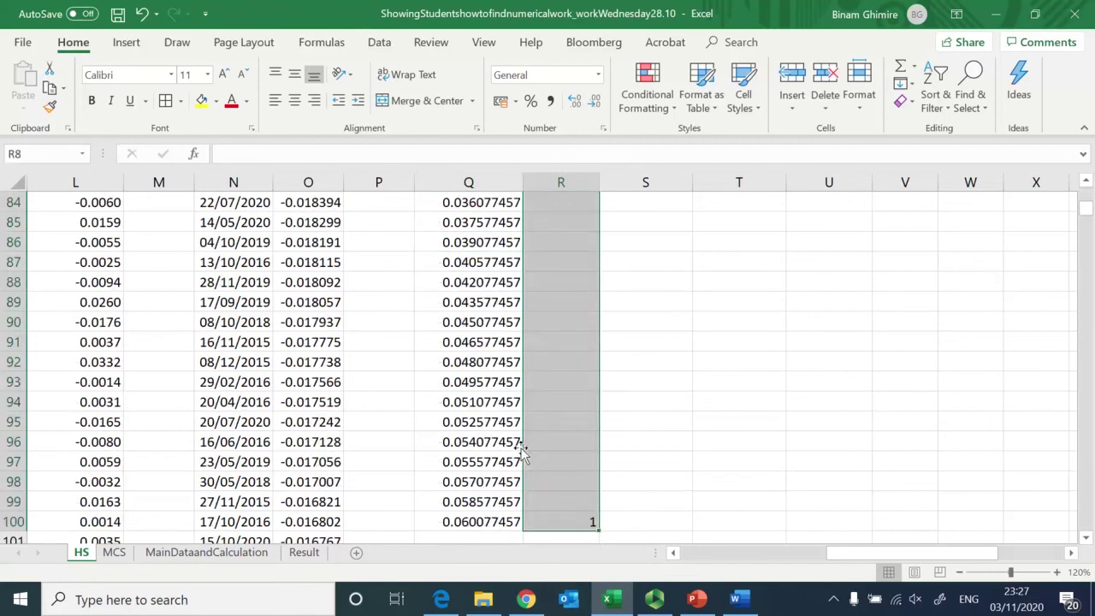
Start a FREQUENCY formula in the selected cells, using the portfolio returns L8:L1241 as the data array
type("=frequency")
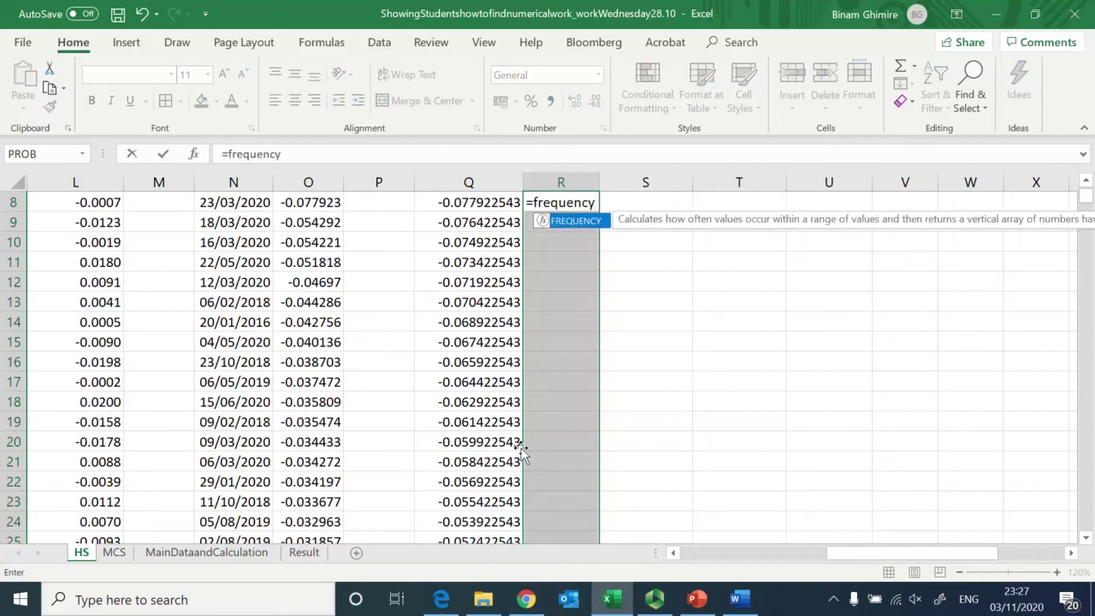
type("(")
key("Left")
key("Left")
key("Left")
scroll(522, 451, "up", 2)
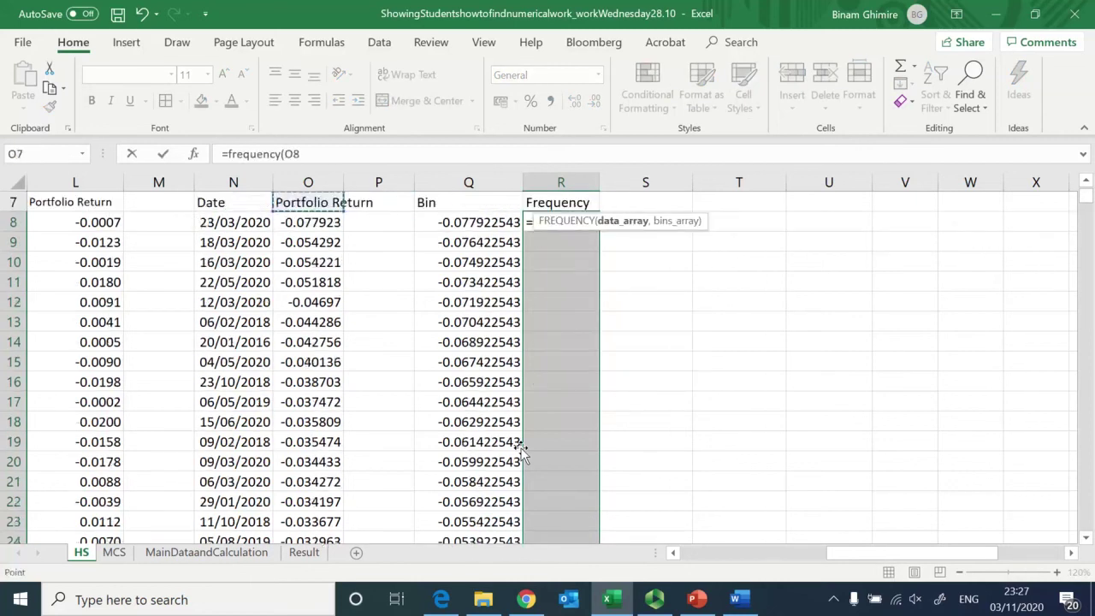
key("Left")
key("Left")
key("Left")
key("Left")
key("Right")
key("ctrl+shift+Down")
type(",")
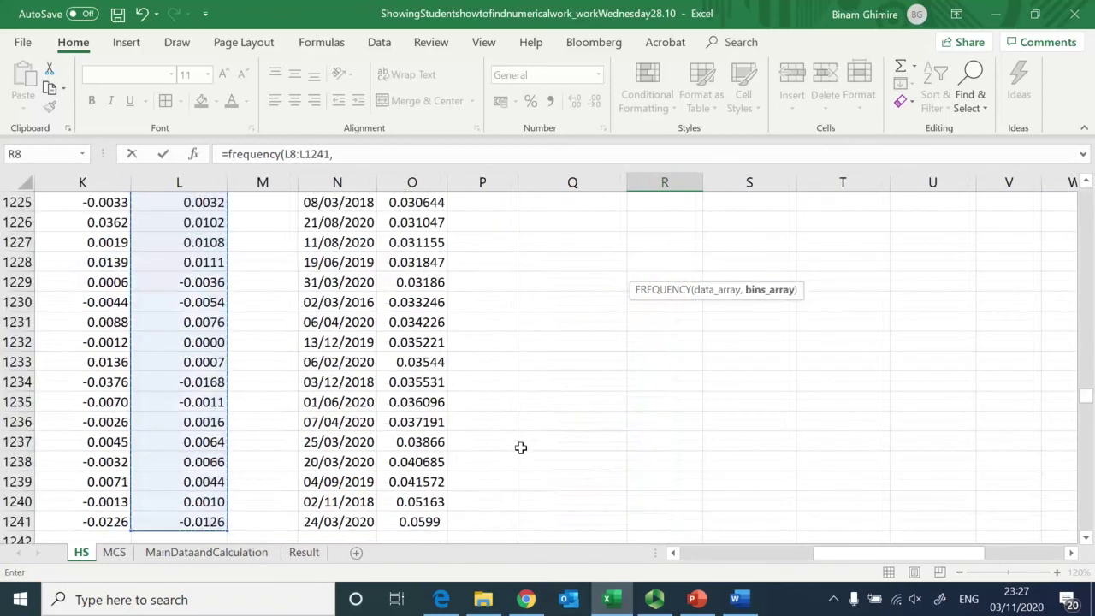
Complete the FREQUENCY formula with Q8:Q100 as the bins array and enter it as an array formula across R8:R100
key("Left")
key("Left")
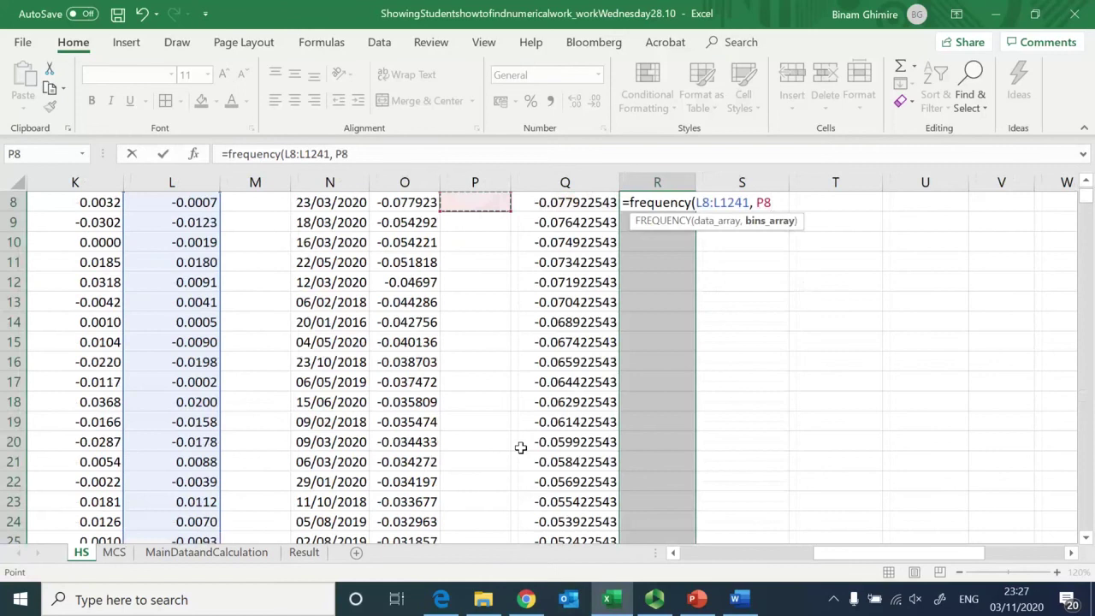
key("Right")
key("Up")
key("Down")
key("ctrl+shift+Down")
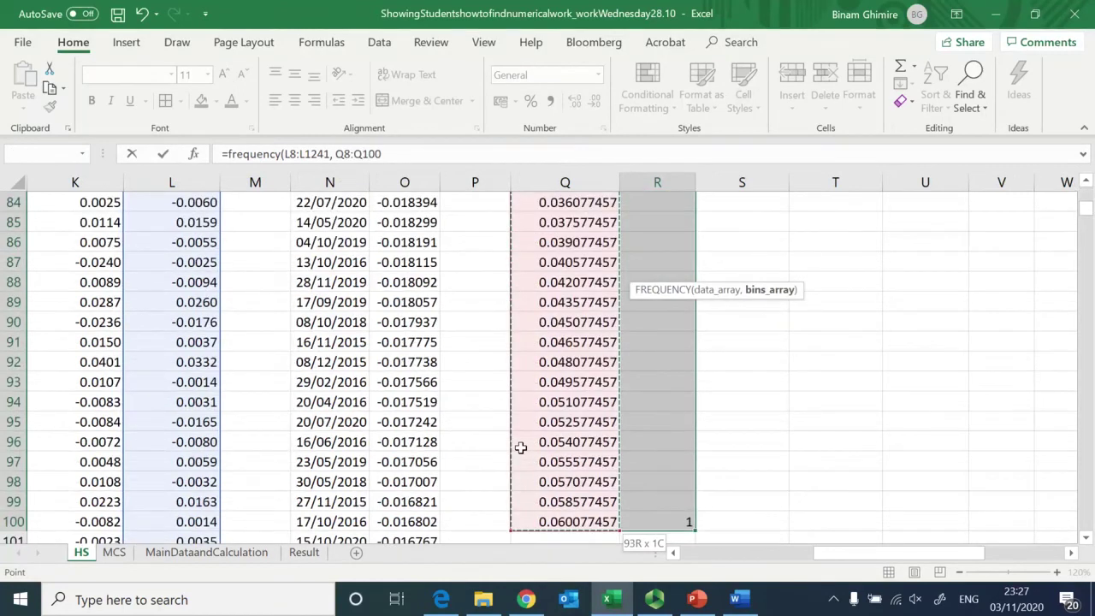
type(")")
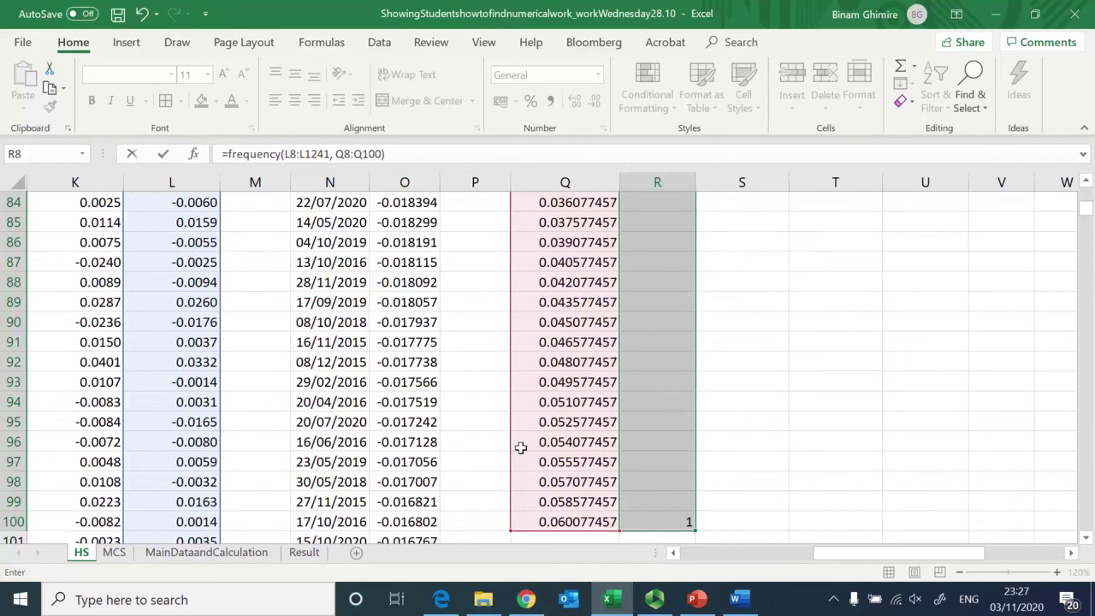
key("ctrl+shift+Return")
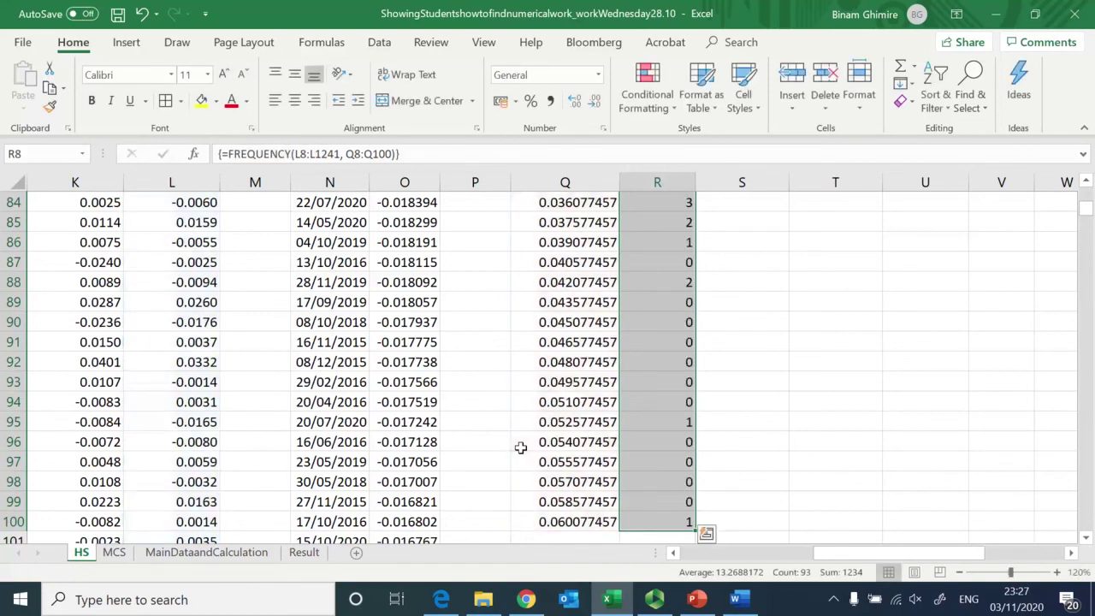
Insert a basic 2-D line chart of the frequencies in R8:R100
left_click(134, 45)
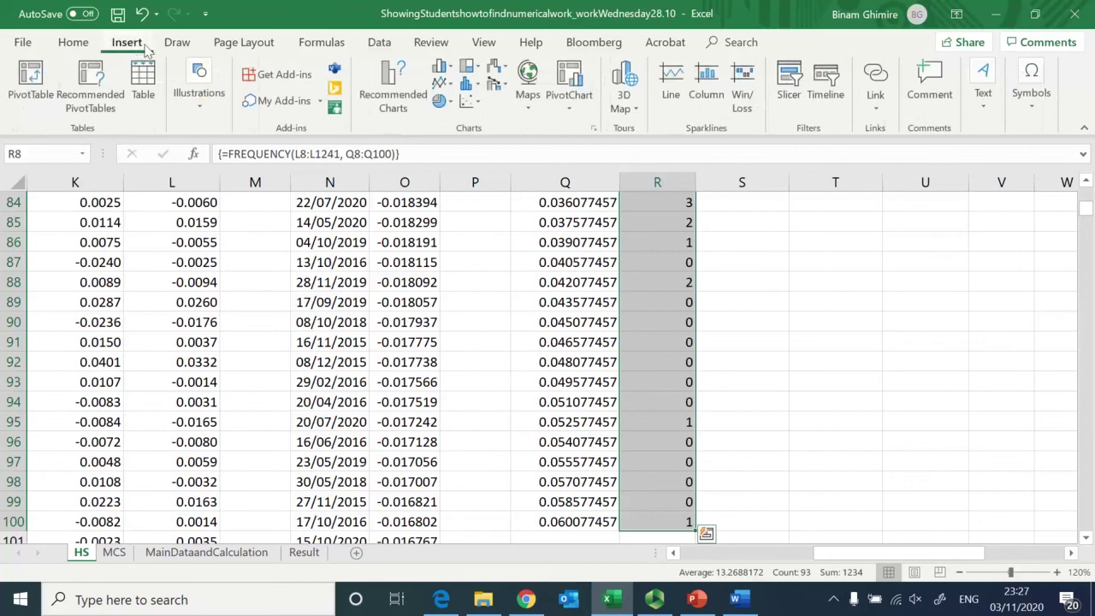
left_click(451, 71)
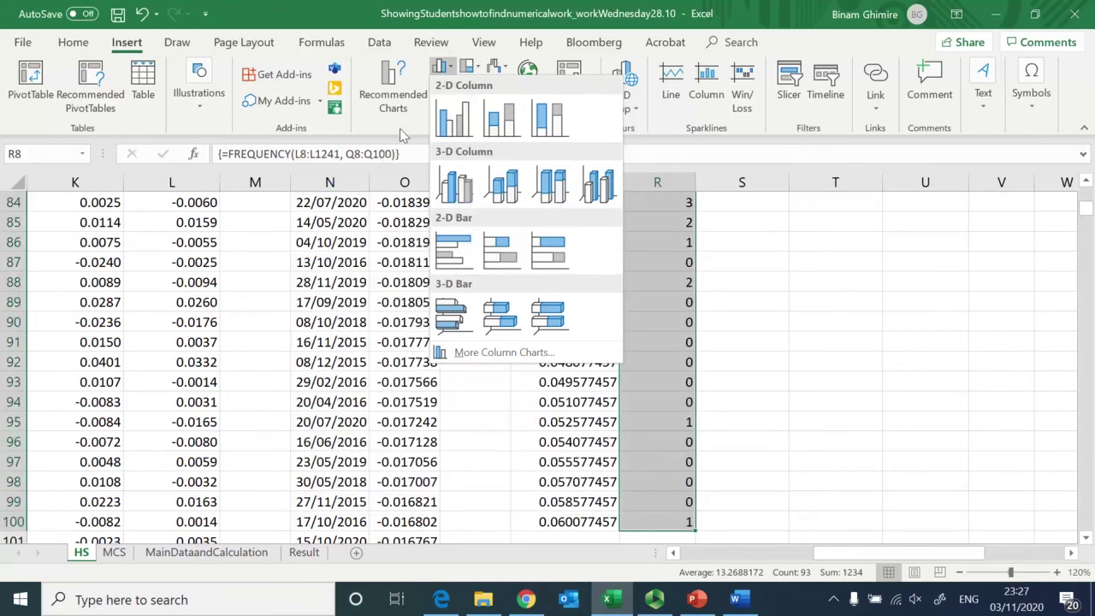
left_click(402, 133)
left_click(453, 94)
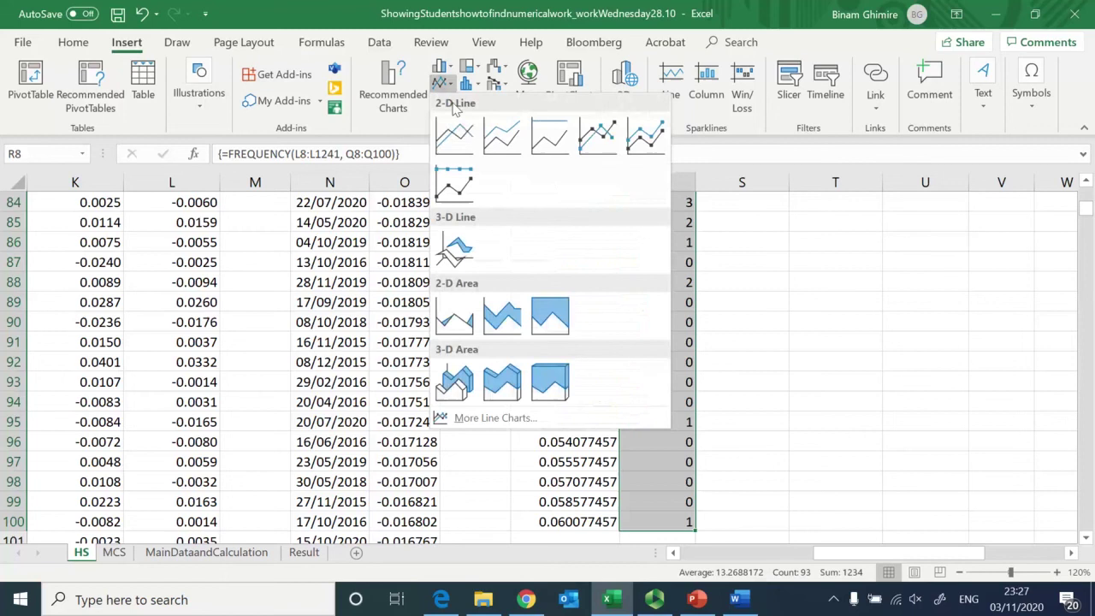
left_click(456, 134)
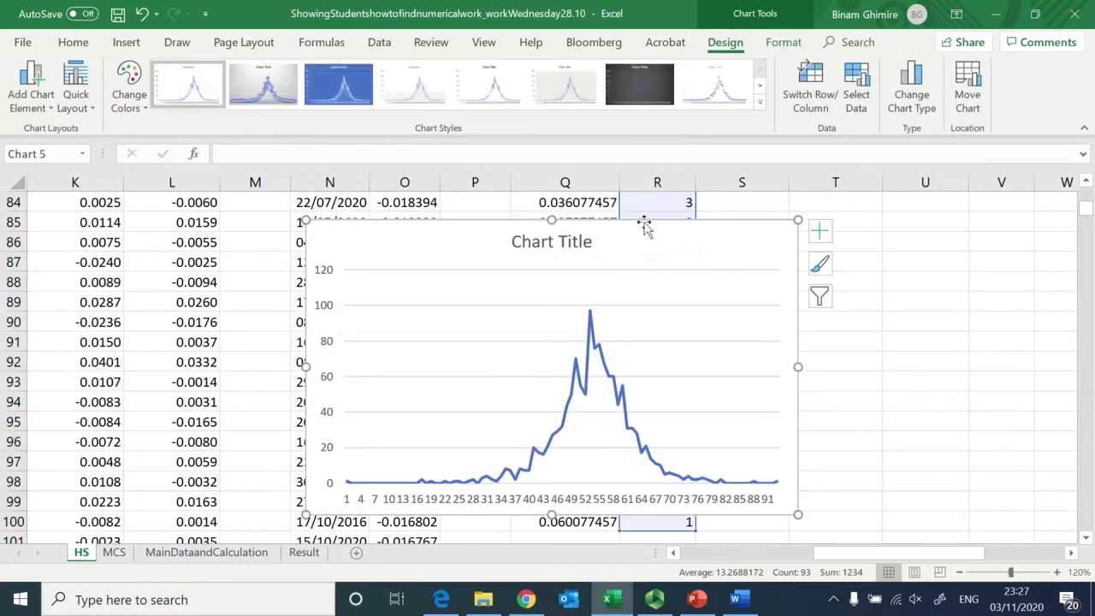
Move the frequency line chart up beside the Frequency table, with its upper-left corner at cell T7
key("Delete")
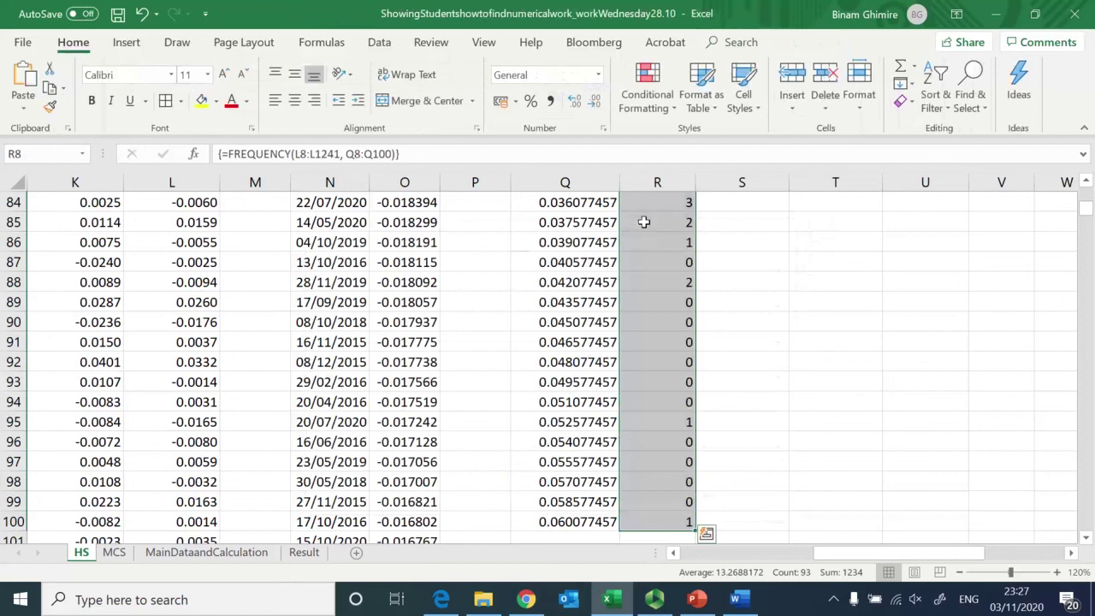
left_click(774, 226)
key("ctrl+Up")
key("Down")
key("Down")
key("Right")
key("ctrl+z")
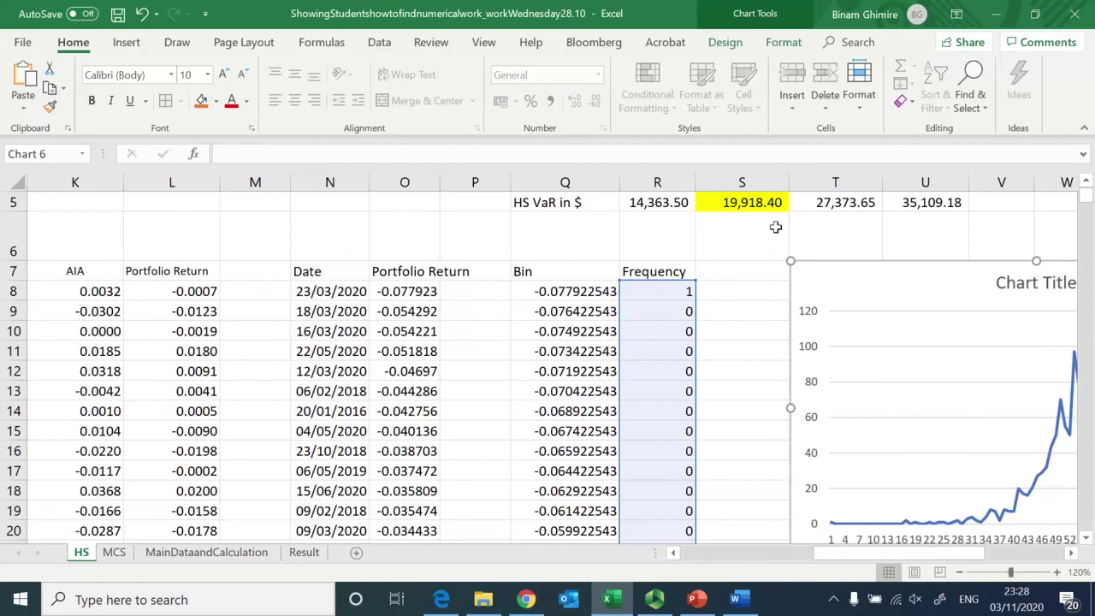
Set the line chart's horizontal axis labels to the bin range Q8:Q100 on the HS sheet
left_click(1071, 552)
left_click(1070, 552)
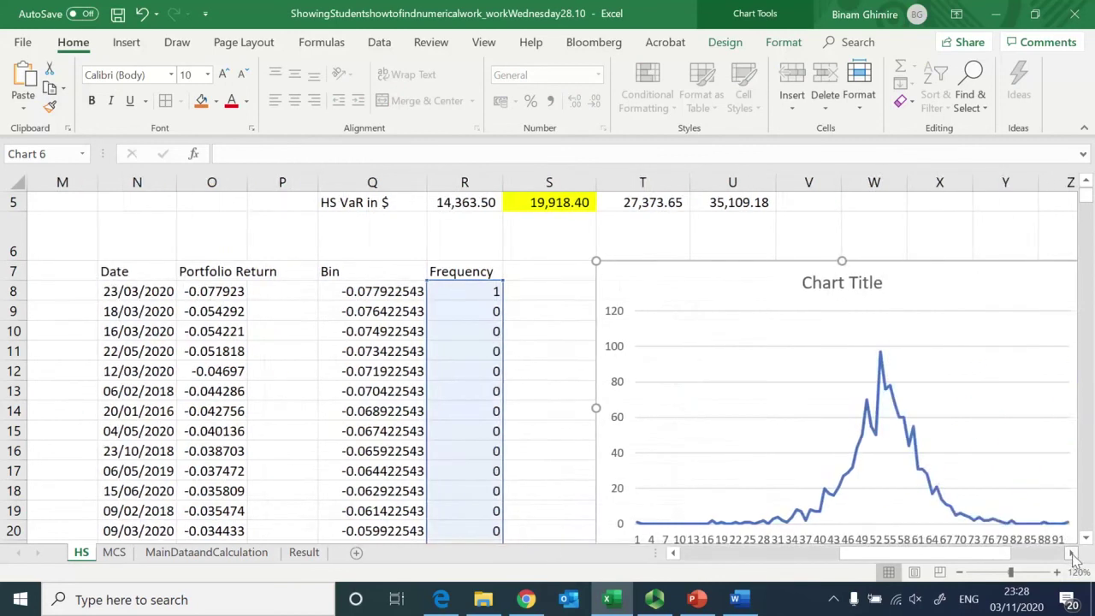
left_click(1070, 553)
scroll(1088, 540, "down", 1)
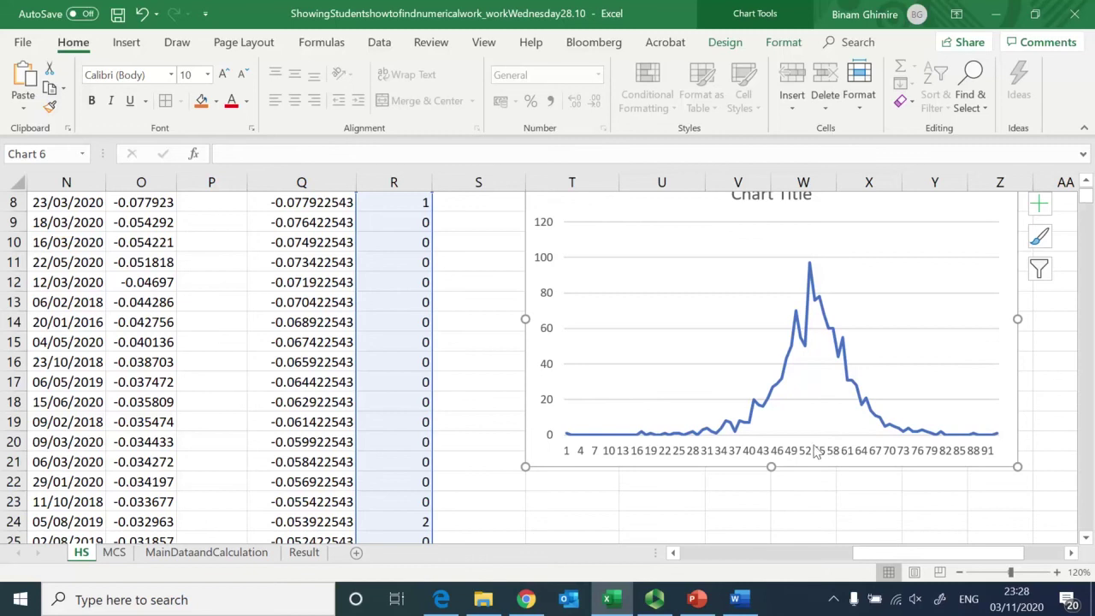
right_click(743, 313)
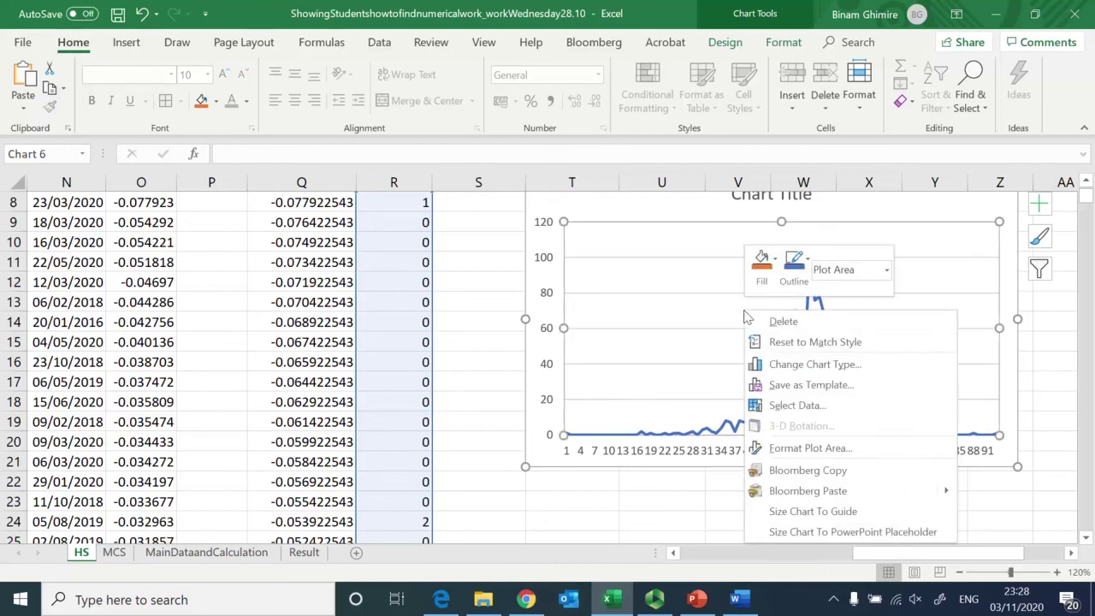
left_click(796, 407)
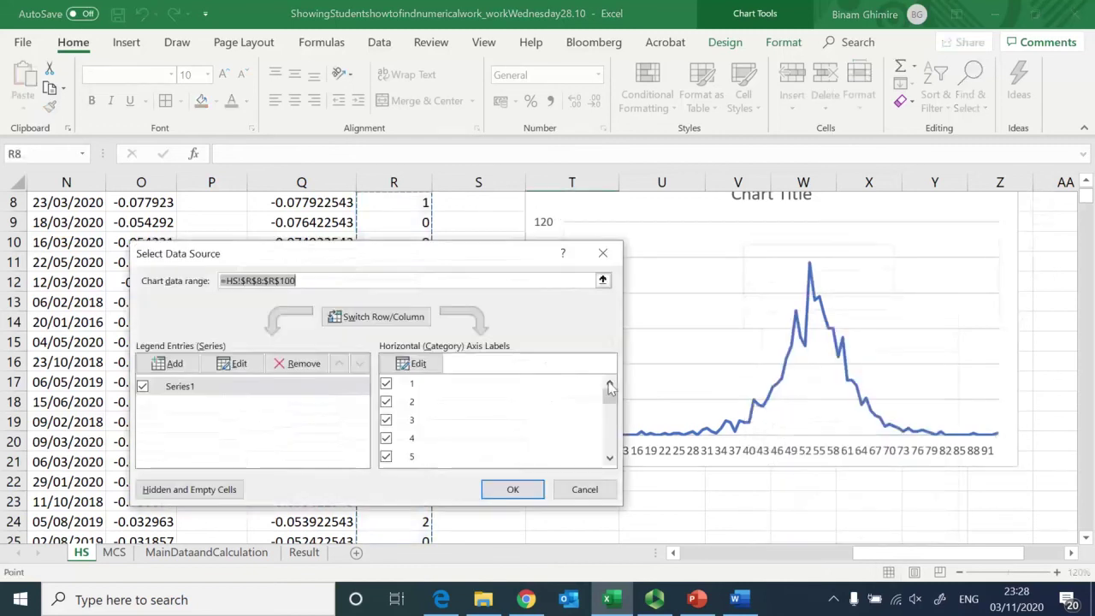
left_click(402, 363)
left_click(316, 256)
key("Up")
key("Up")
key("Up")
key("Up")
key("Down")
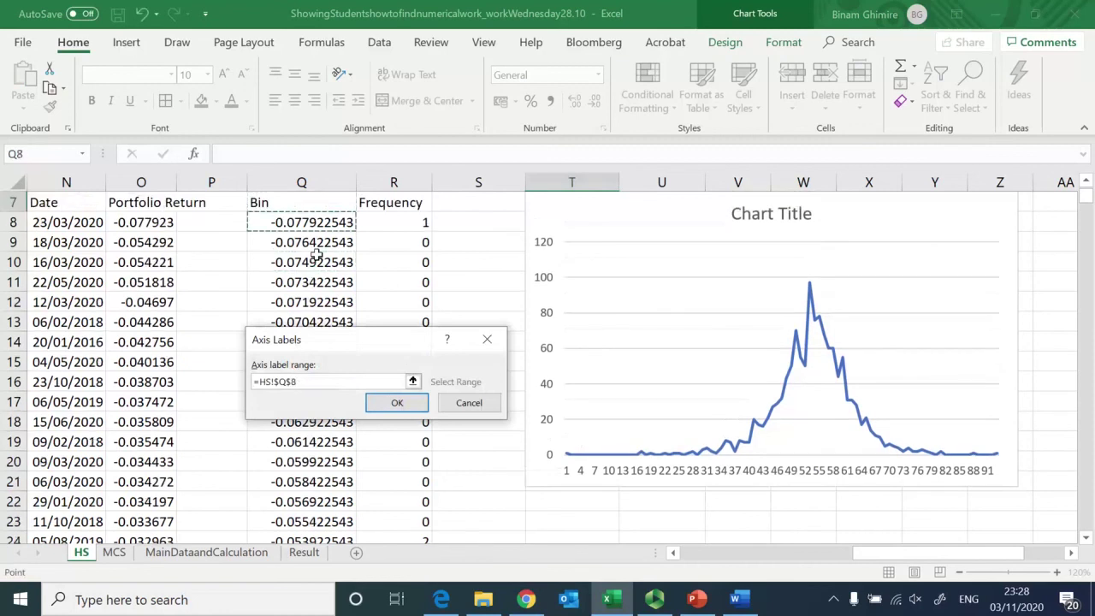
key("ctrl+shift+Down")
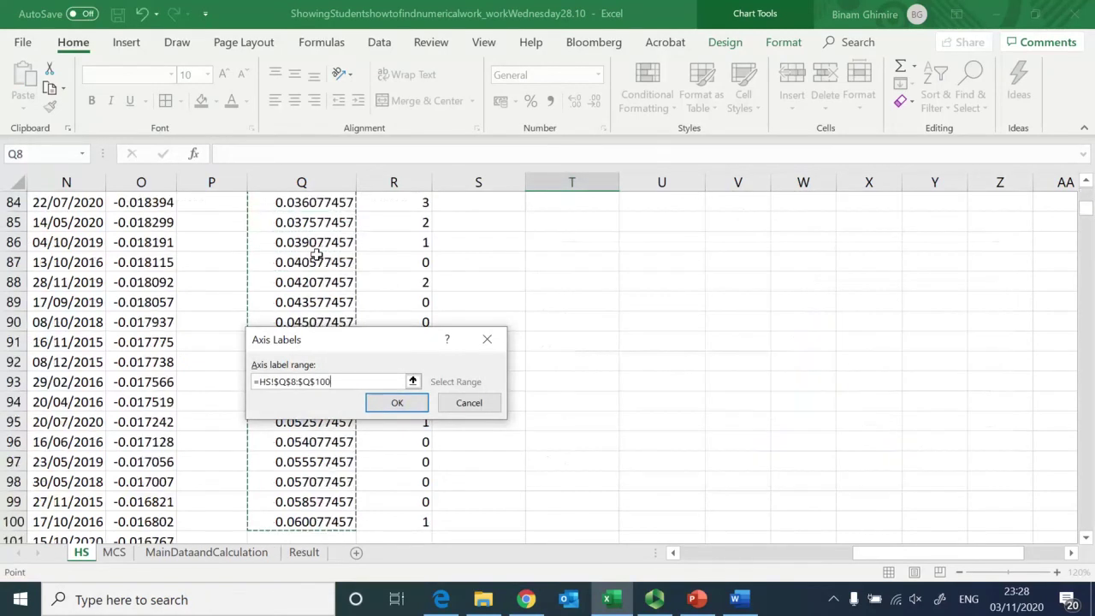
left_click(397, 407)
left_click(504, 490)
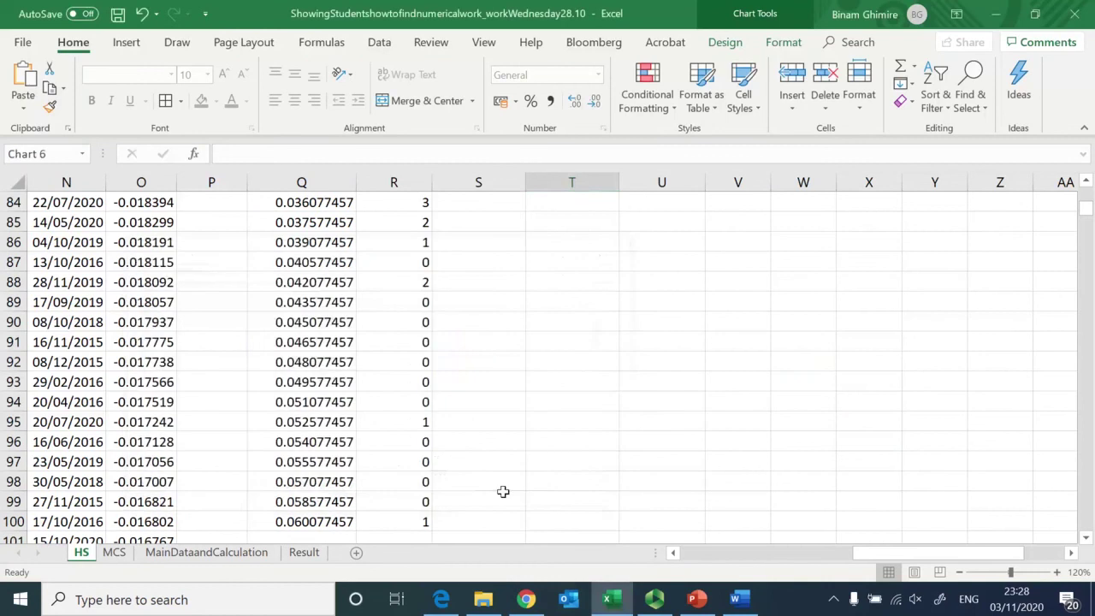
Format the bins in Q8:Q100 as percentages with two decimal places
left_click(843, 358)
key("ctrl+Up")
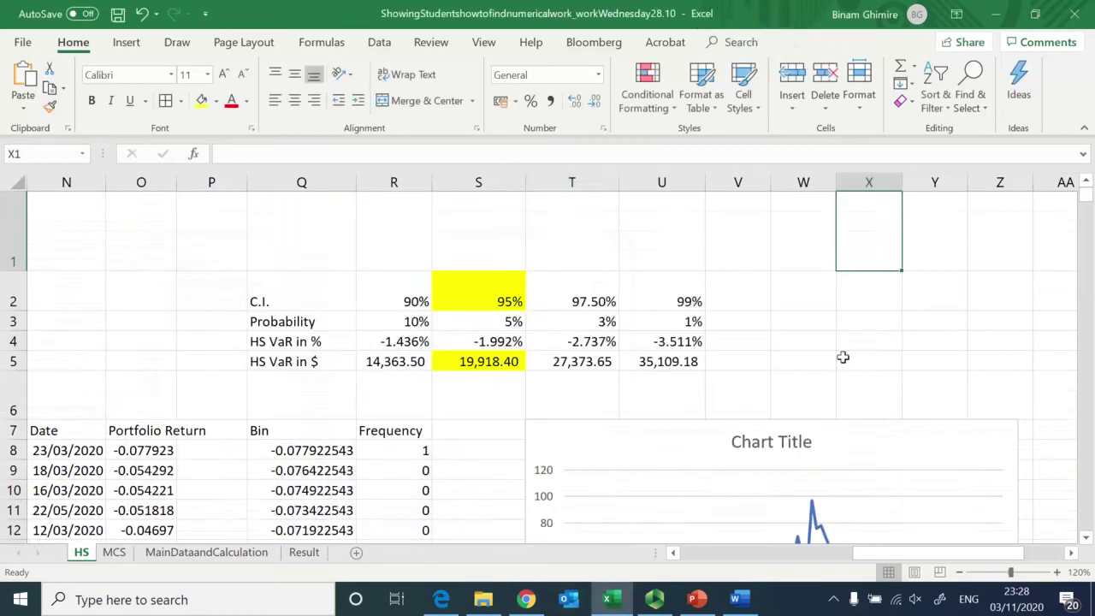
left_click(1086, 539)
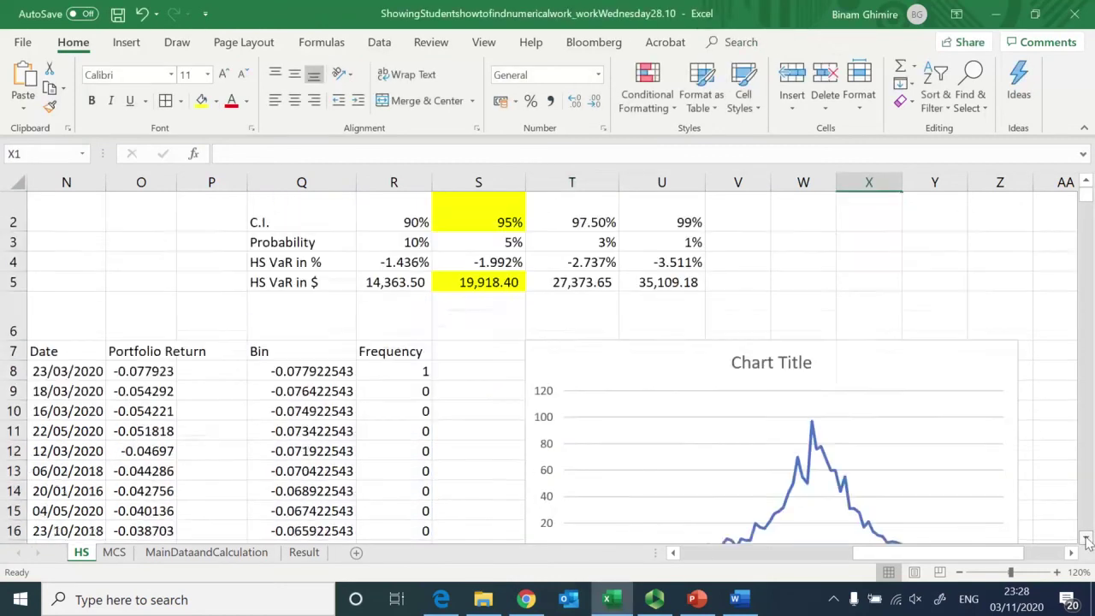
left_click(1087, 539)
left_click(1086, 539)
left_click(1086, 539)
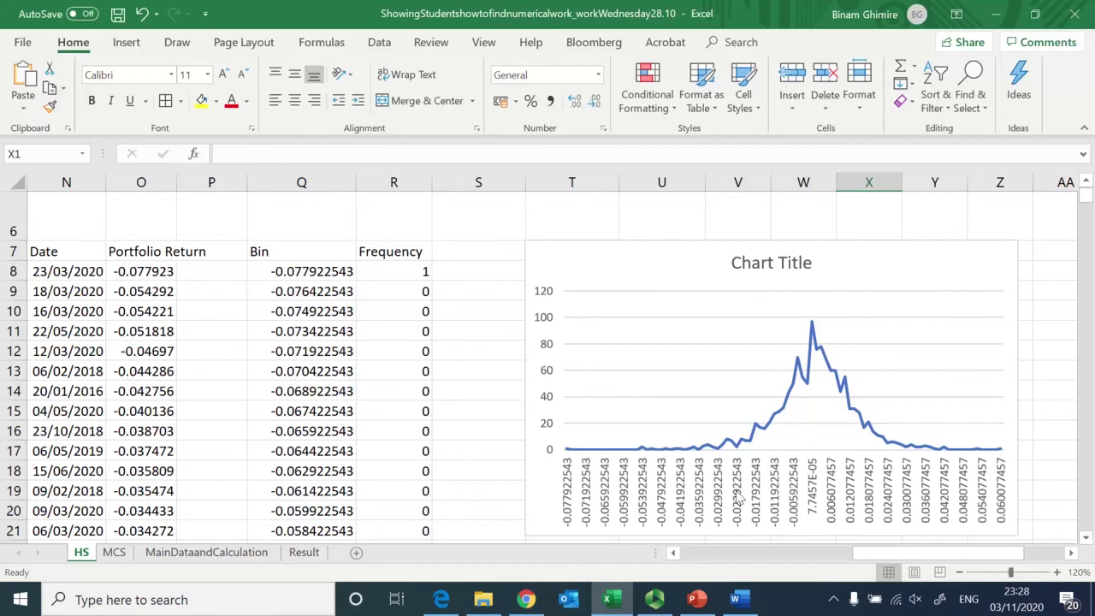
left_click(293, 271)
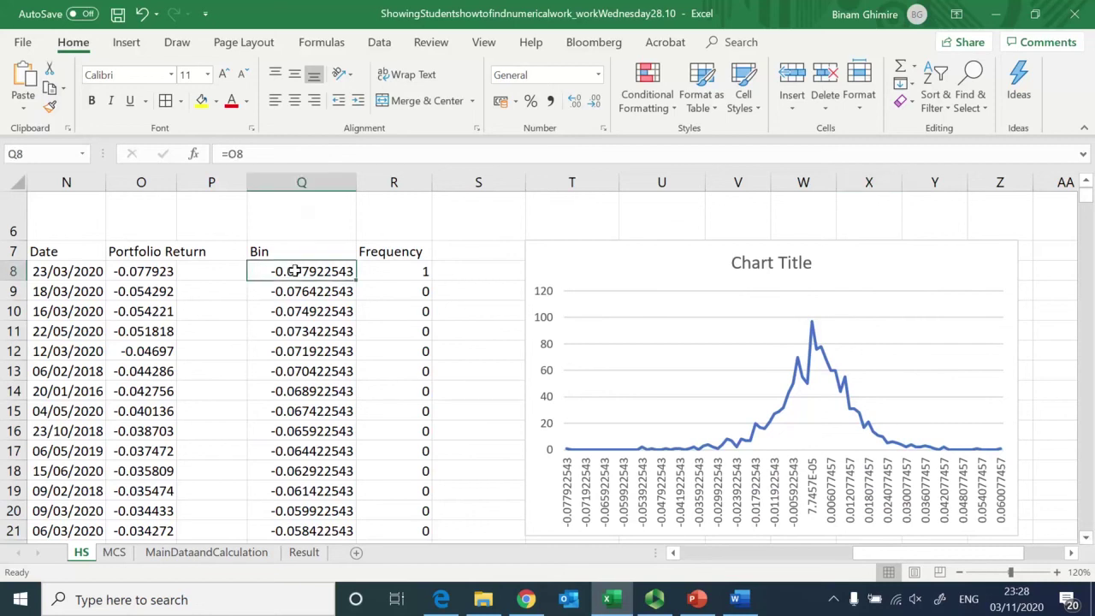
key("ctrl+shift+Down")
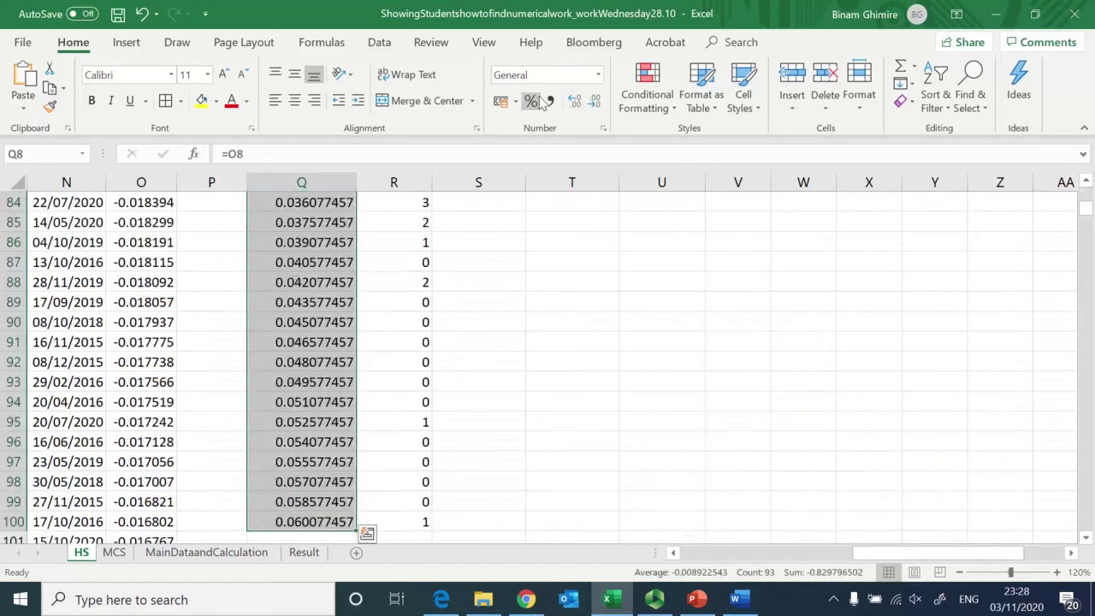
left_click(530, 101)
left_click(573, 101)
left_click(574, 101)
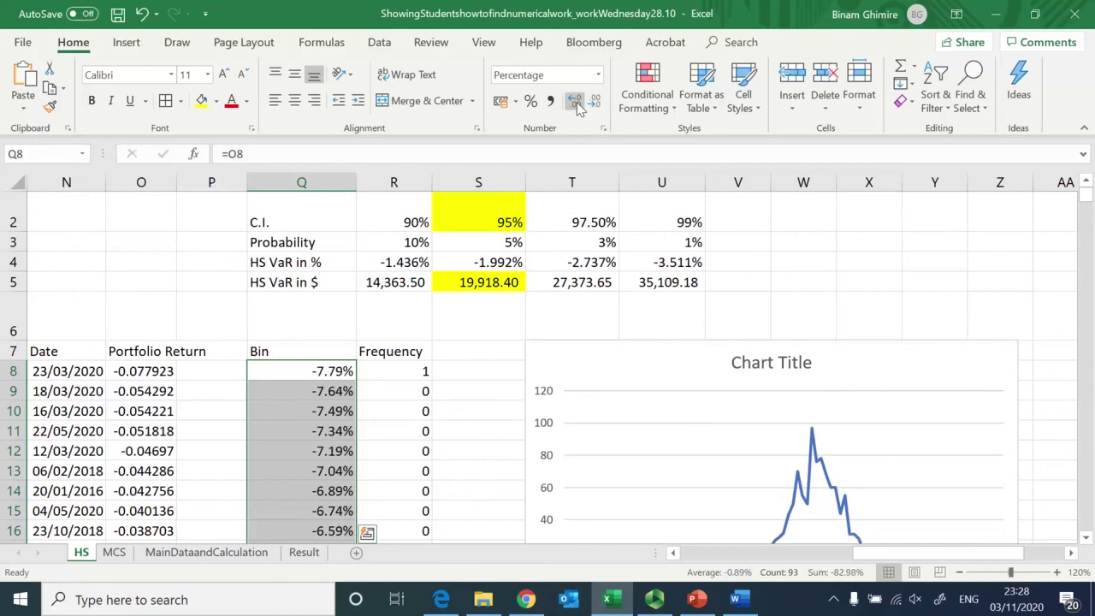
Draw a narrow oval about 1.4 cm high and 0.22 cm wide over the chart line between the -2.39% and -1.79% labels
left_click(498, 265)
scroll(794, 521, "down", 2)
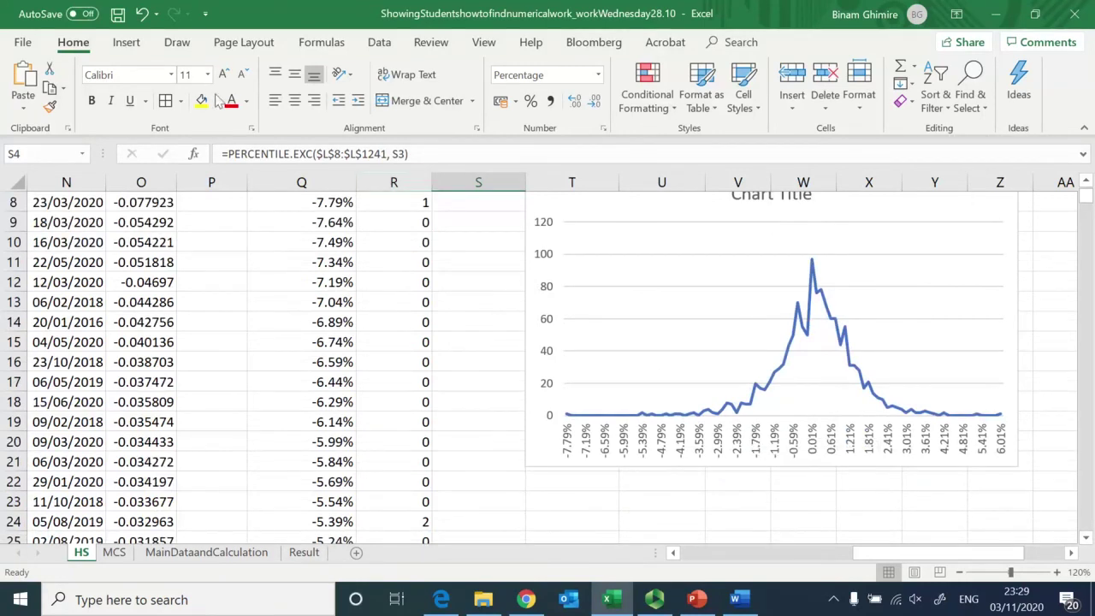
left_click(124, 47)
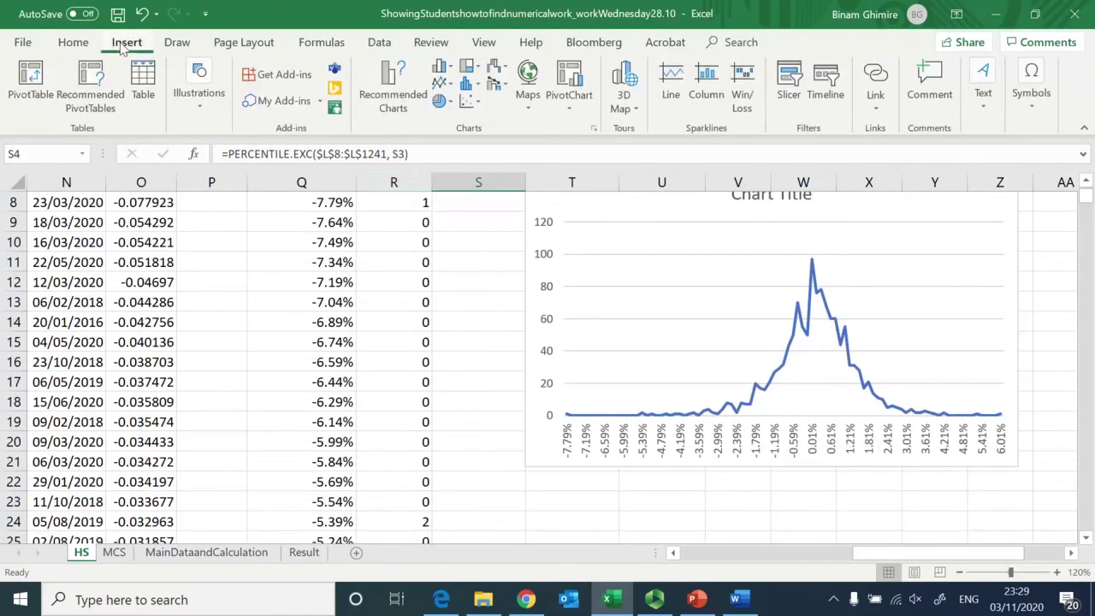
left_click(197, 94)
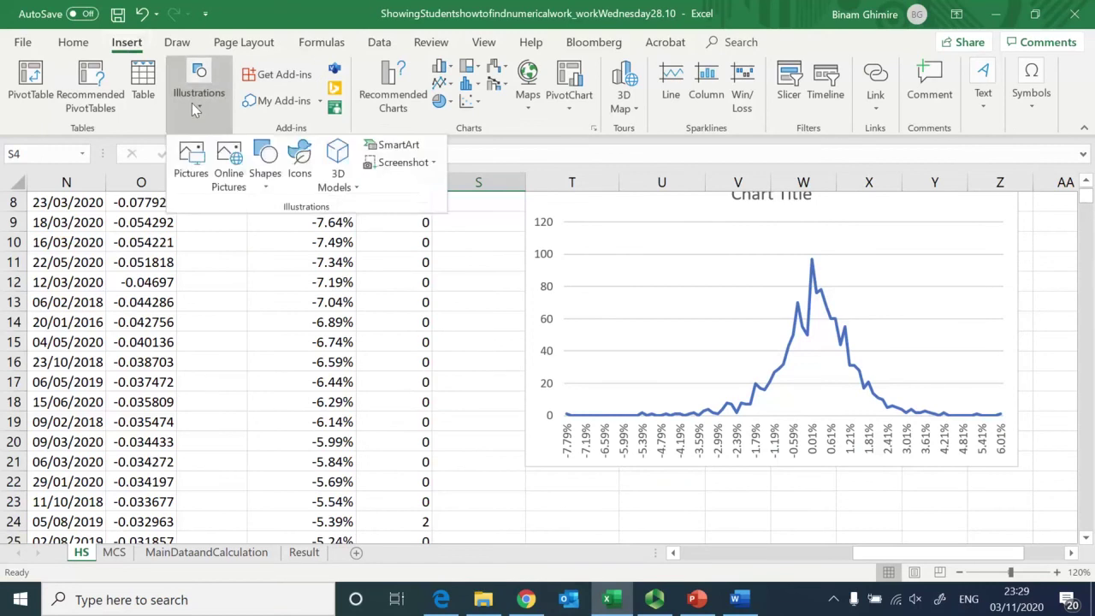
left_click(267, 187)
left_click(326, 226)
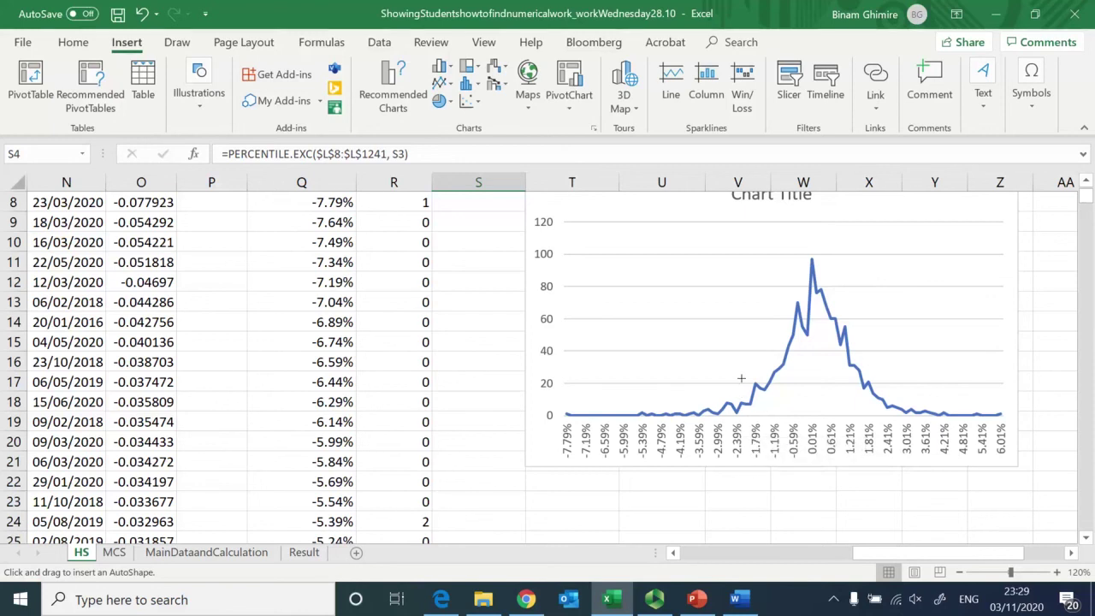
left_click_drag(740, 378, 749, 433)
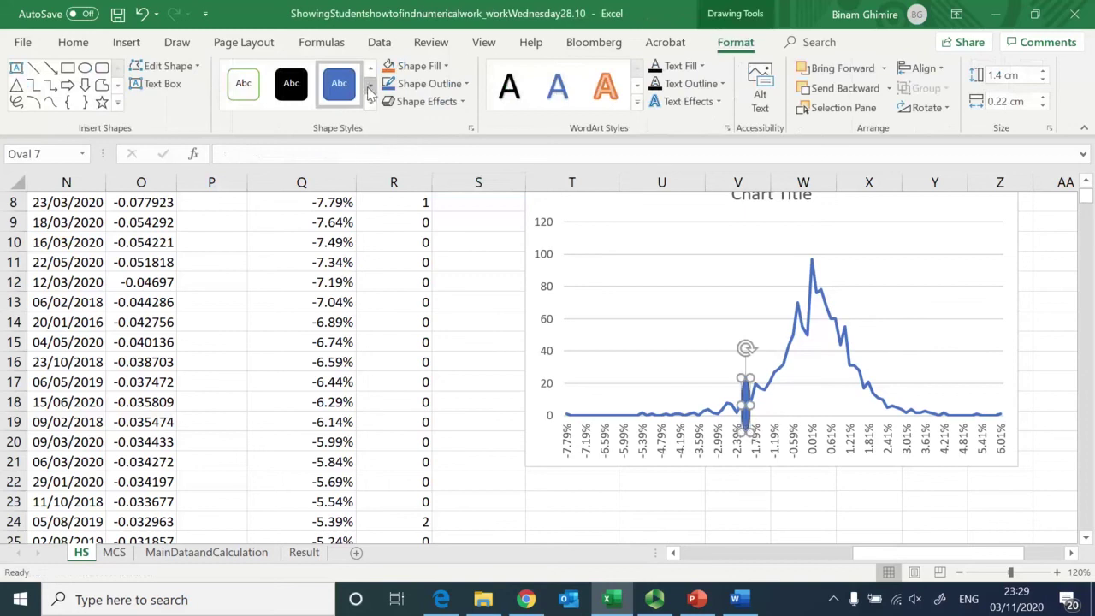
Fill the narrow oval marker on the frequency chart with orange and deselect it
left_click(419, 66)
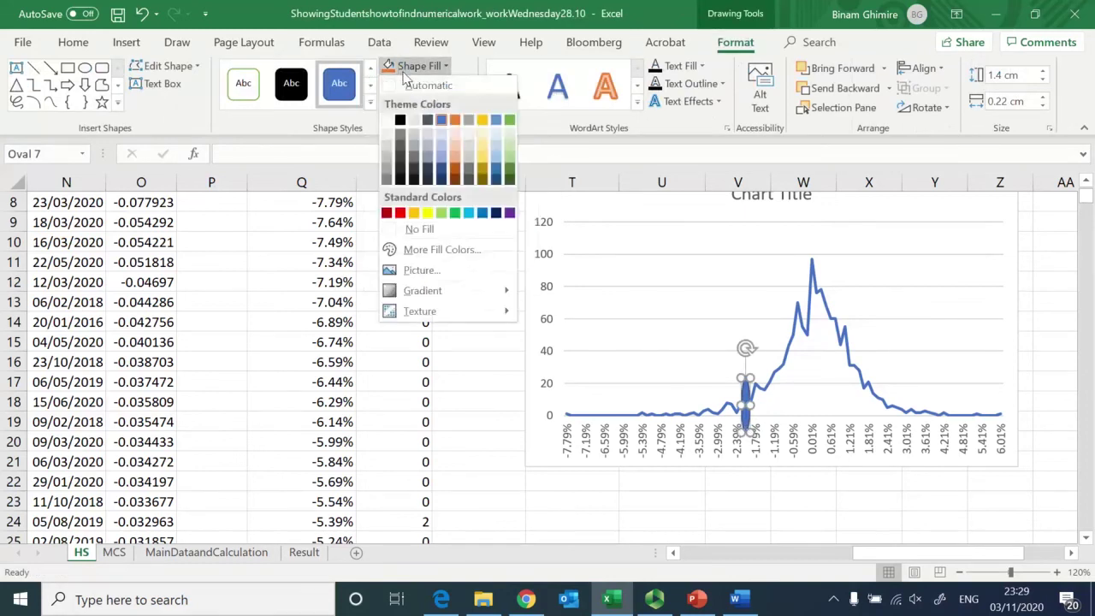
left_click(454, 121)
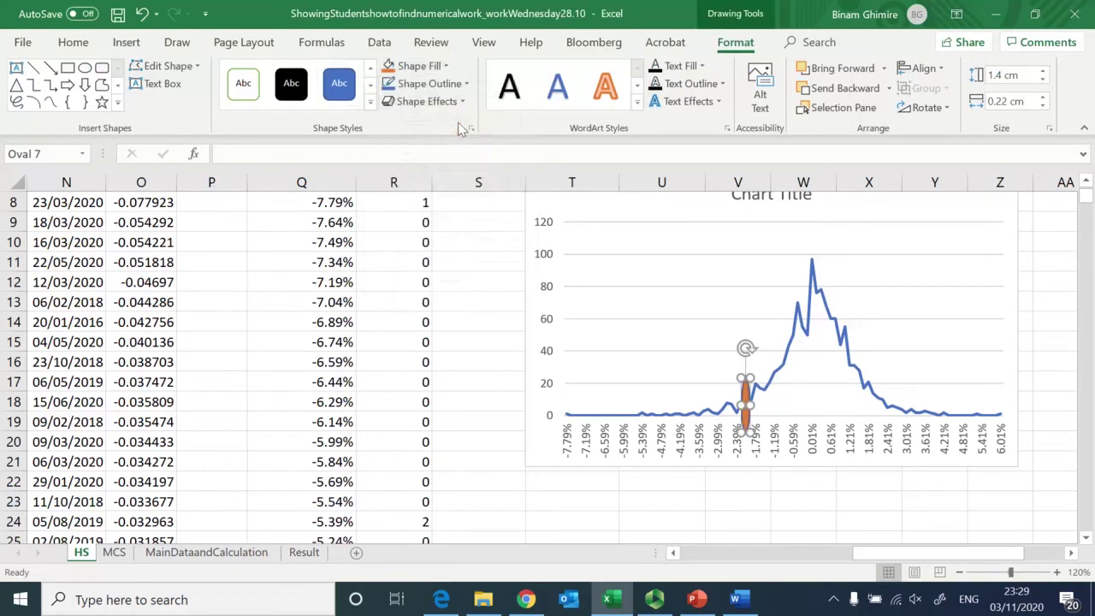
left_click(693, 498)
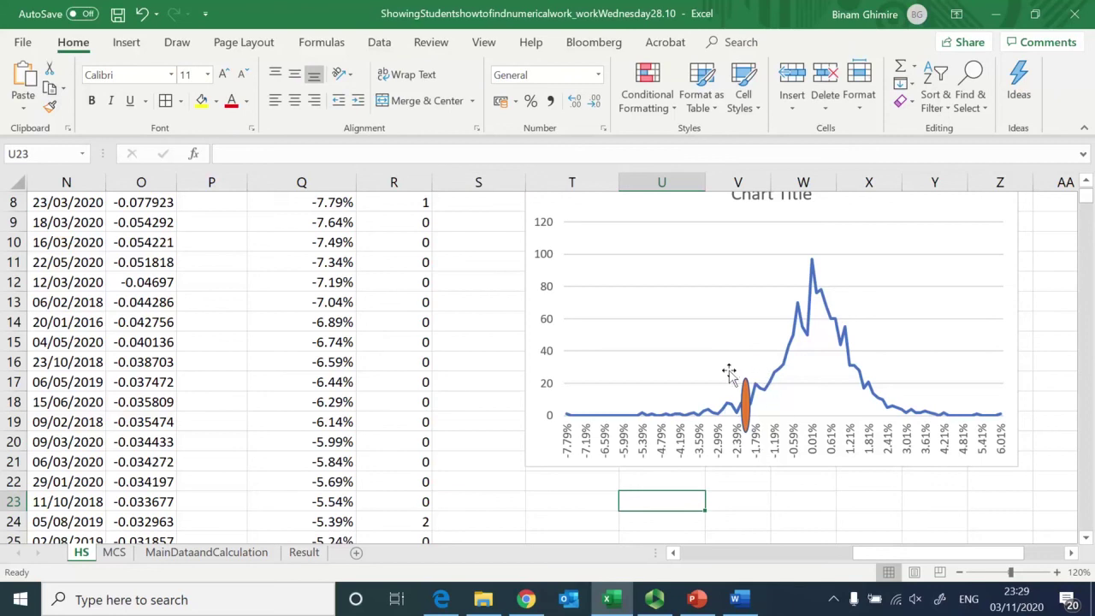
Compare the 95% HS VaR percentage in S4 with the position of the oval marker on the chart
left_click(1086, 183)
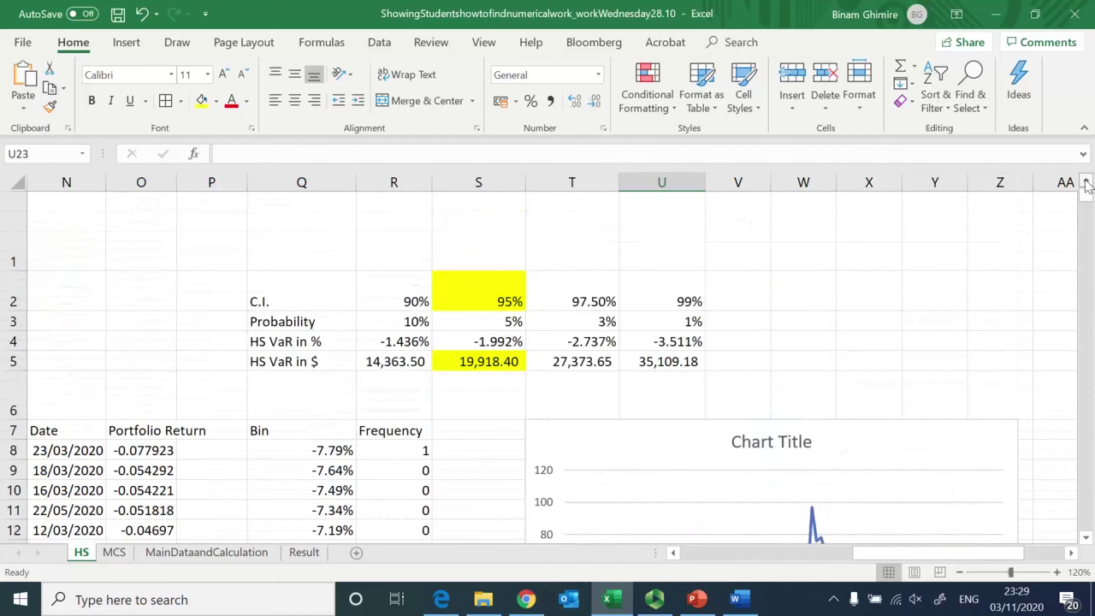
left_click(509, 341)
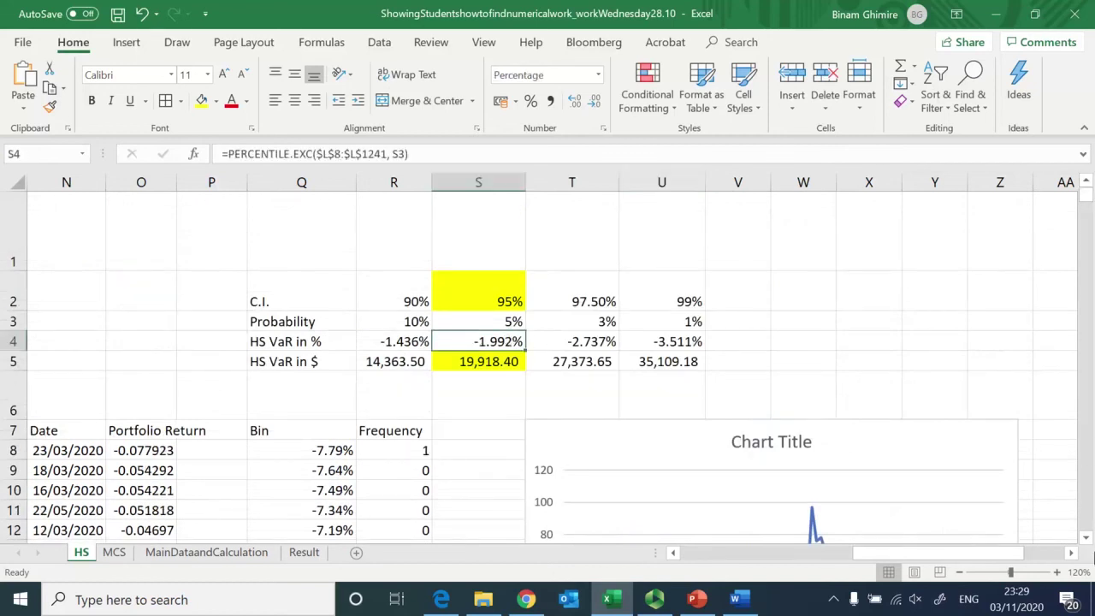
left_click(1086, 536)
left_click(1086, 536)
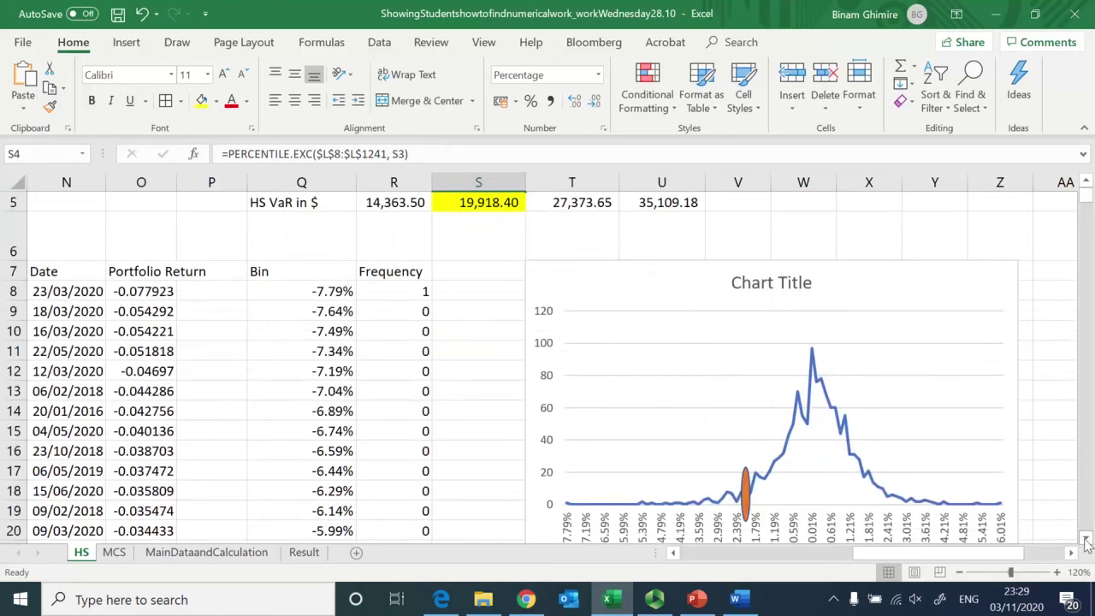
left_click(1085, 540)
Switch to Chrome, search Google Images for "Value at risk" in a new tab and open the Wikipedia distribution picture
mouse_move(527, 599)
left_click(530, 534)
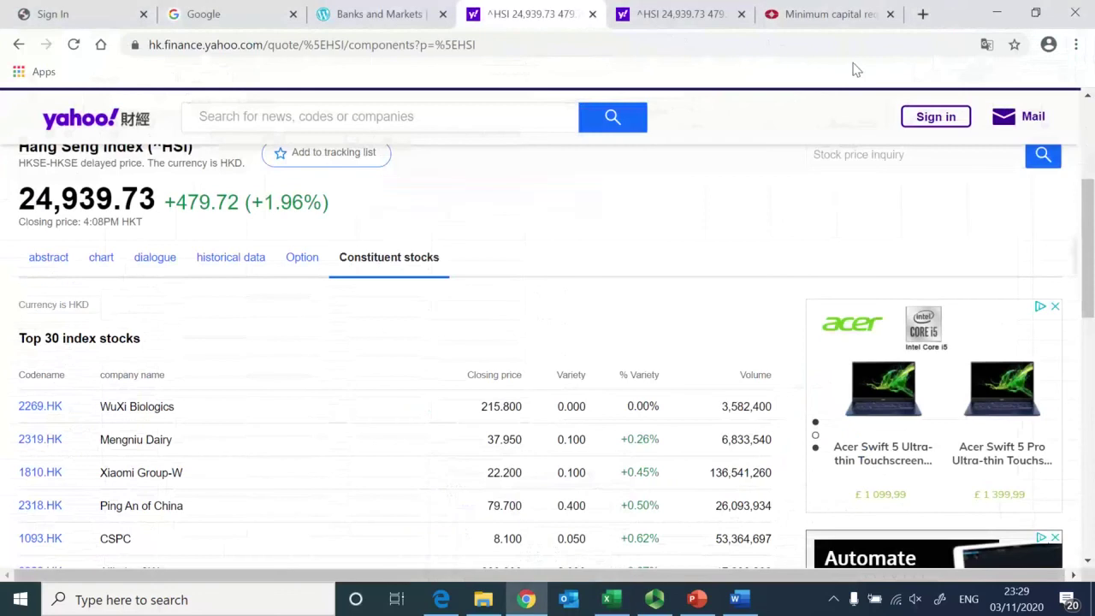
left_click(923, 14)
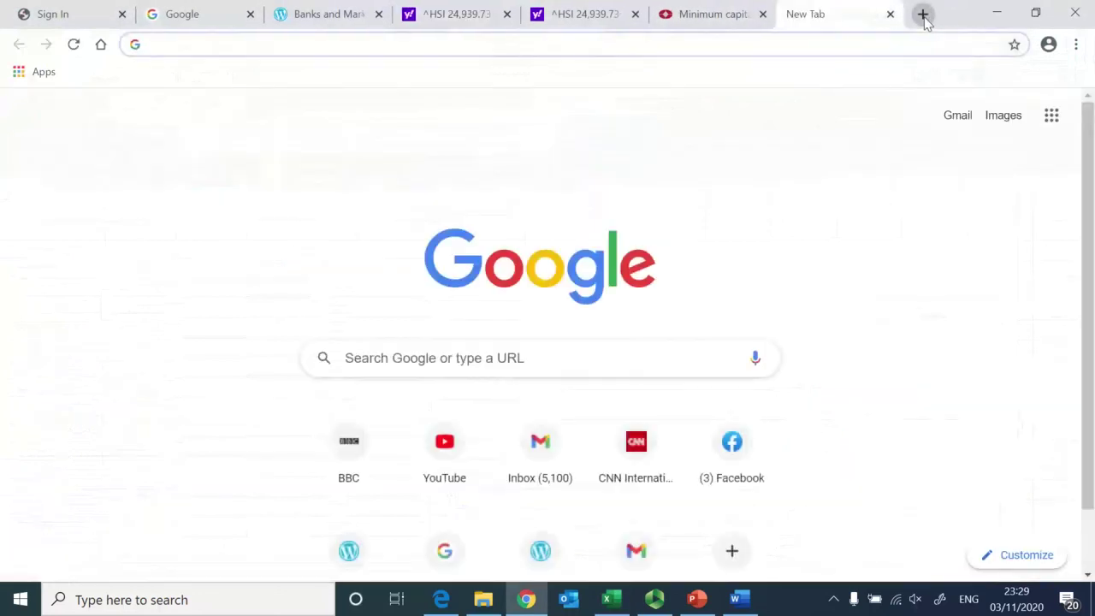
type("Value at risk")
key("Return")
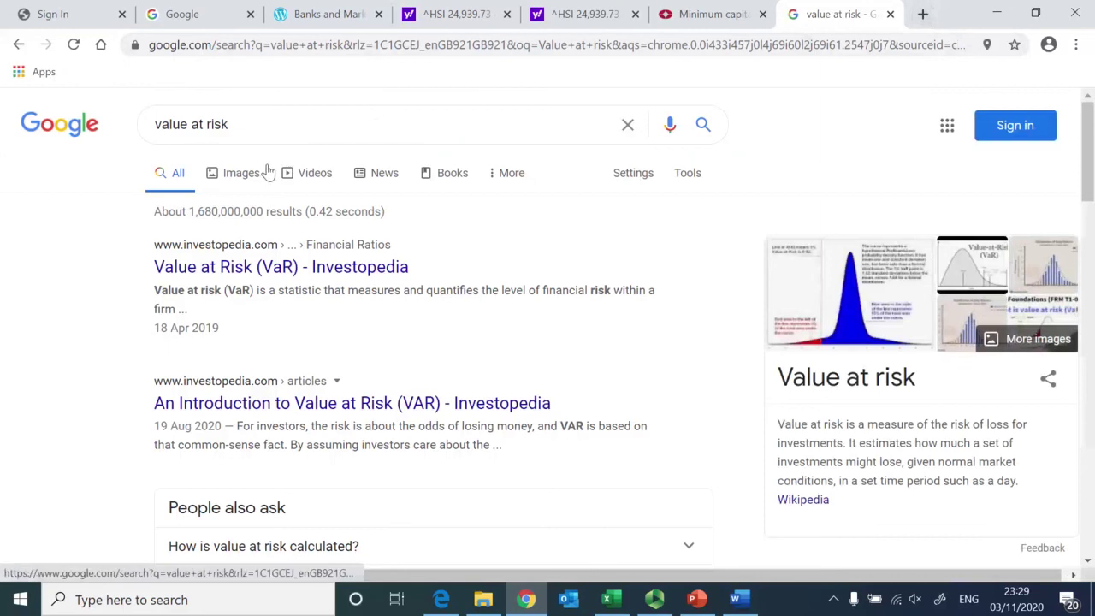
left_click(239, 175)
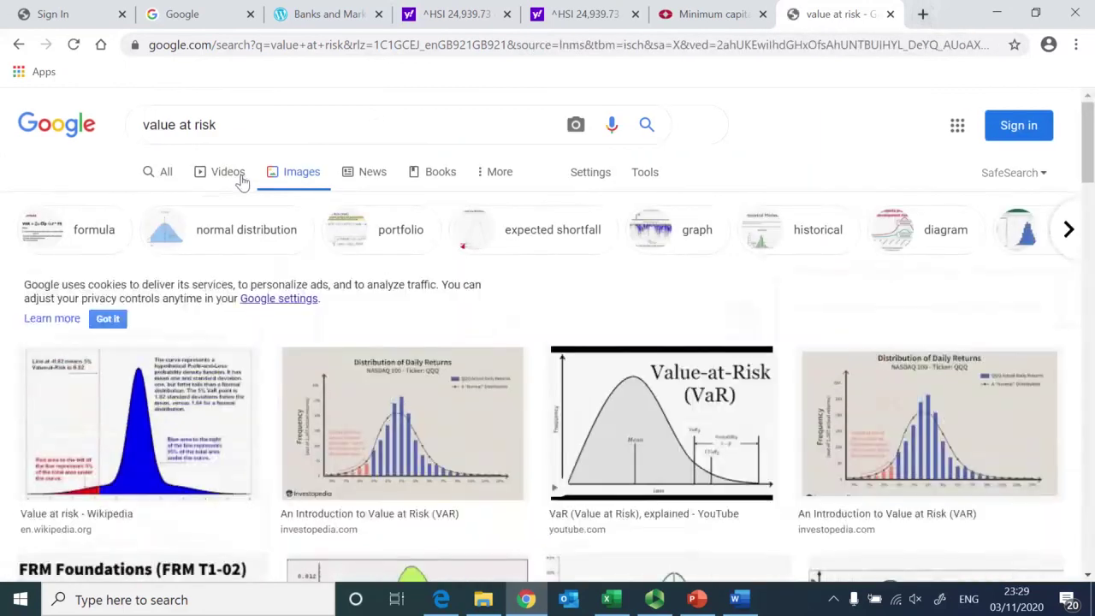
left_click(150, 462)
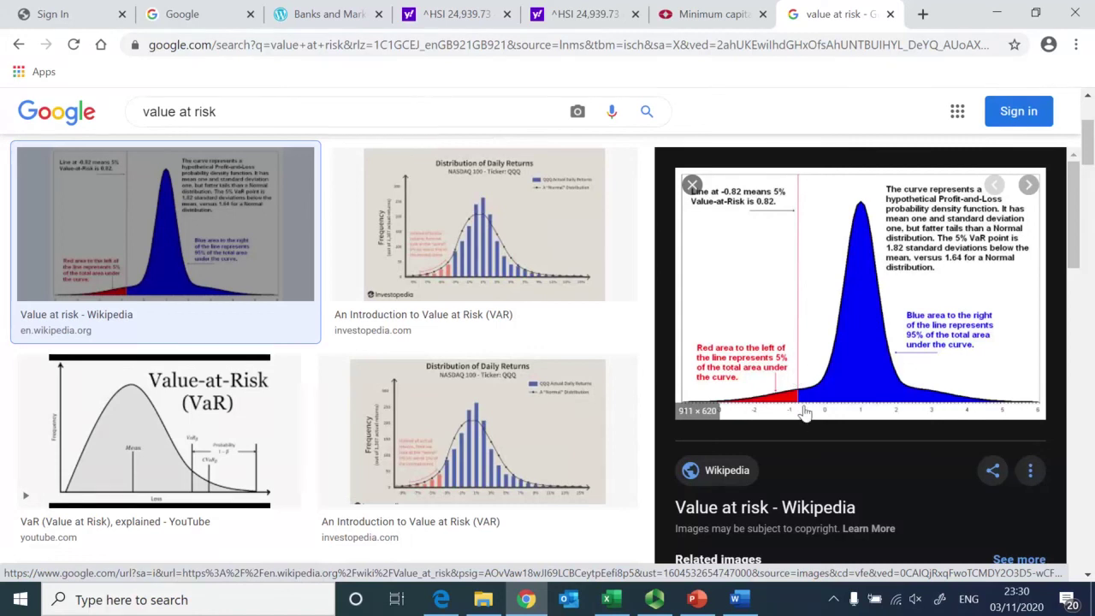
Switch back to Excel and examine the stock returns and the Portfolio Return column L on the HS sheet
key("alt+Tab")
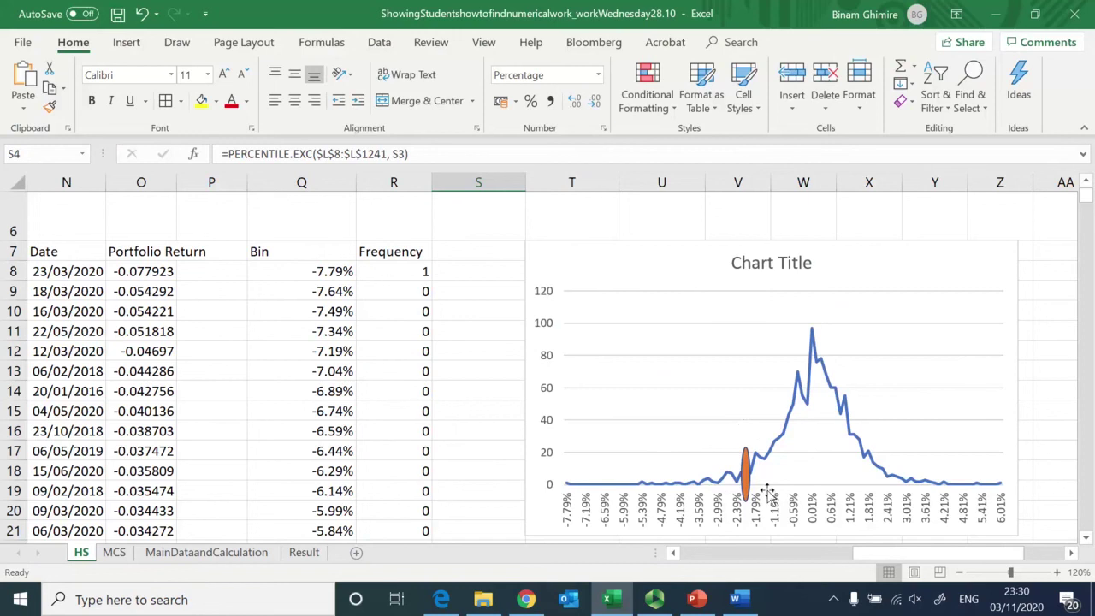
left_click(315, 364)
key("Left")
key("Left")
key("Left")
key("Left")
key("Left")
key("Left")
key("Left")
key("Left")
key("Left")
key("Left")
key("Left")
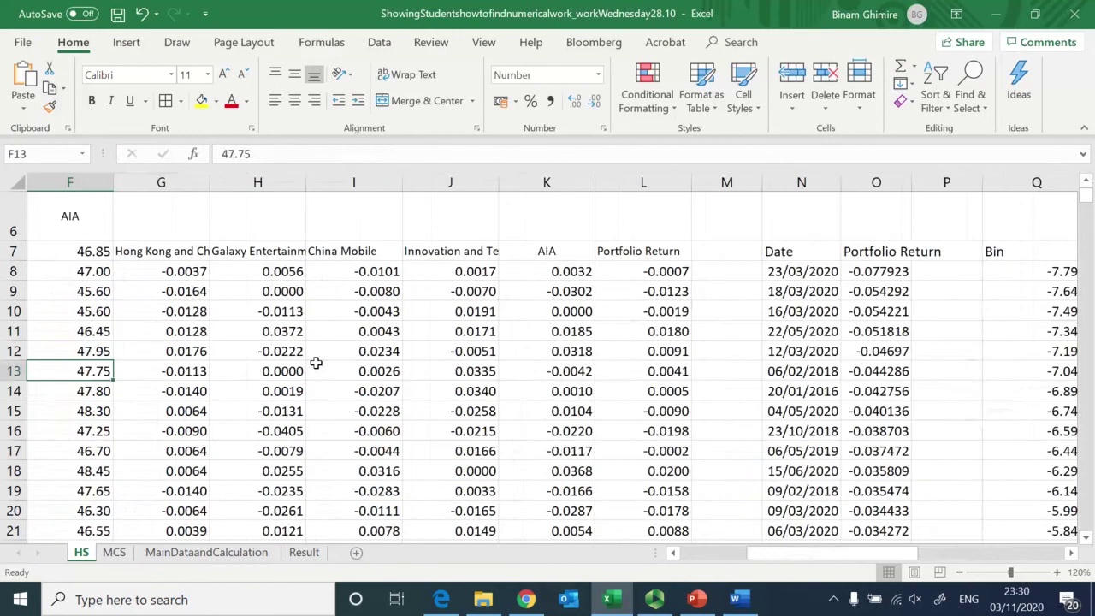
key("Right")
key("Right")
key("Right")
key("Right")
key("Right")
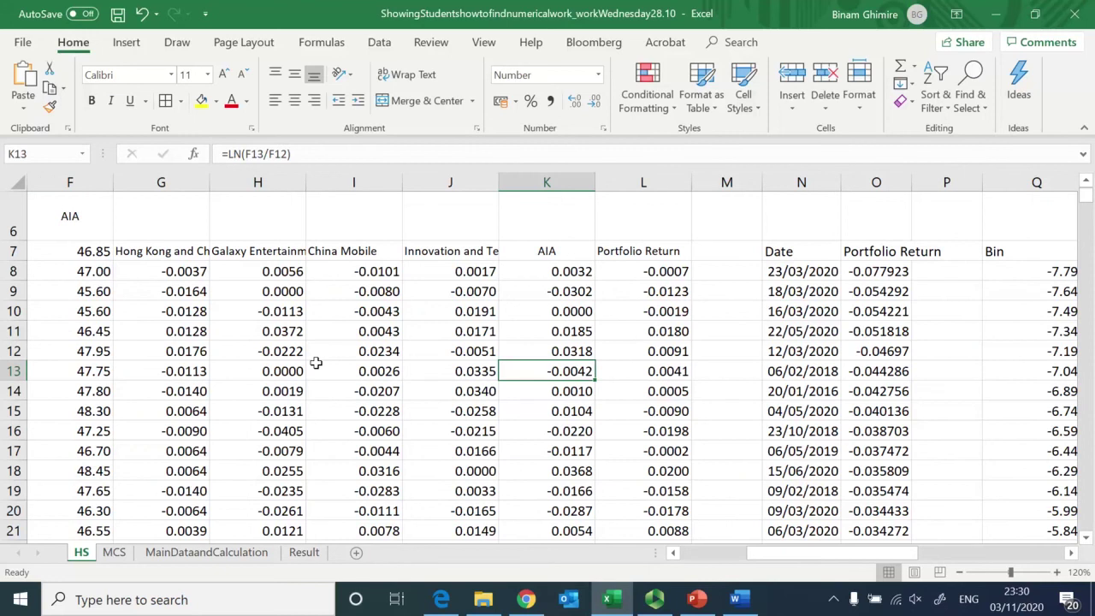
key("Right")
key("Up")
key("Up")
key("Up")
key("Up")
key("Up")
key("Up")
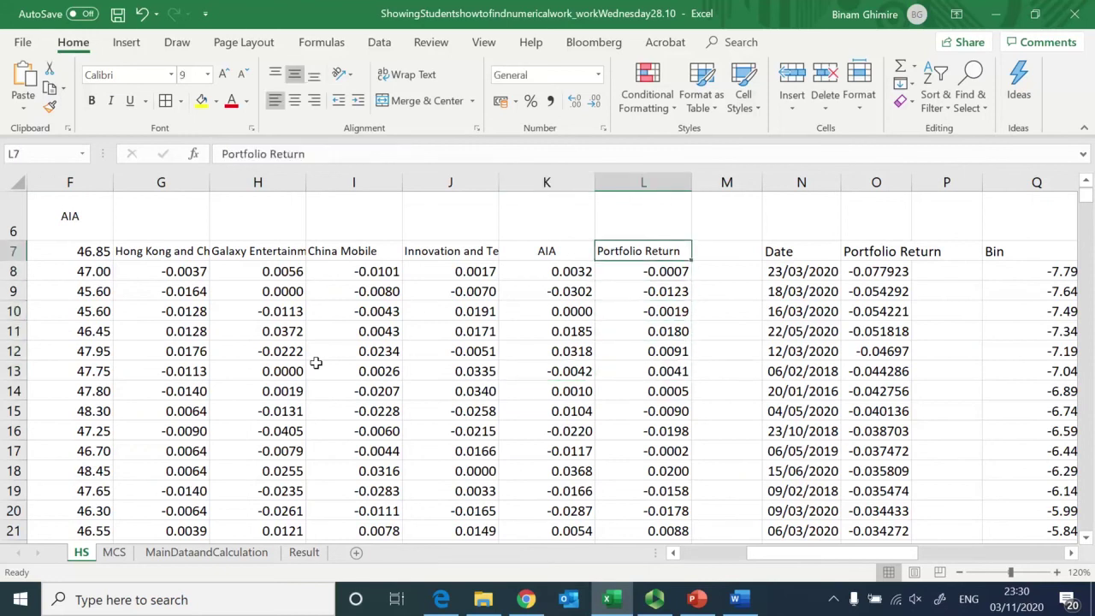
key("ctrl+shift+Down")
key("ctrl+shift+Up")
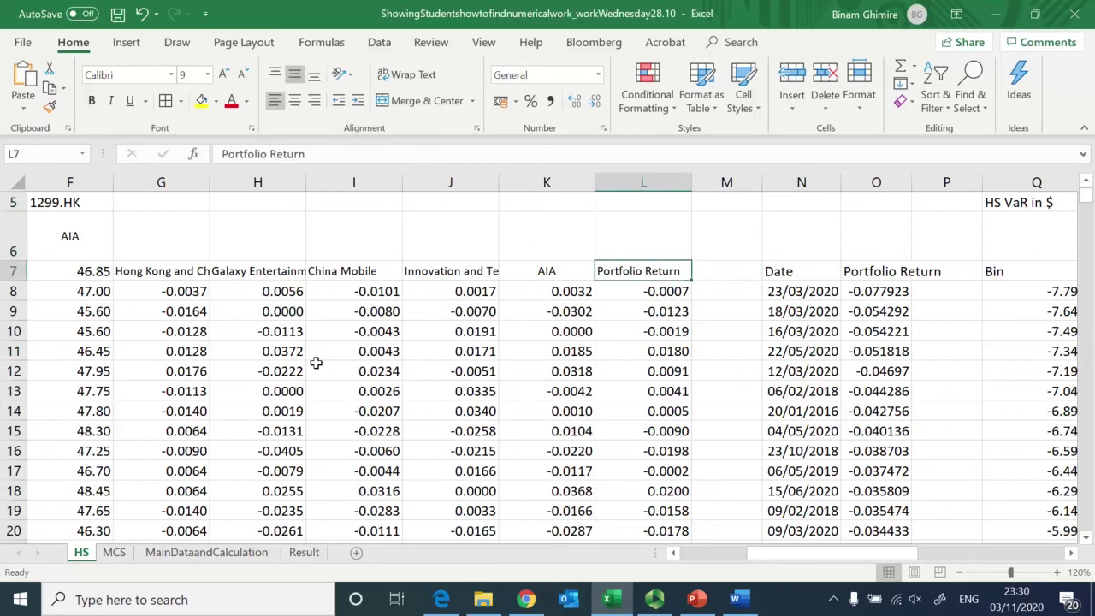
Review the confidence levels, probabilities and HS VaR figures in the table above the chart
key("Right")
key("Right")
key("Right")
key("Right")
key("Right")
key("Right")
key("Right")
key("Up")
key("Up")
key("Up")
key("Up")
key("Up")
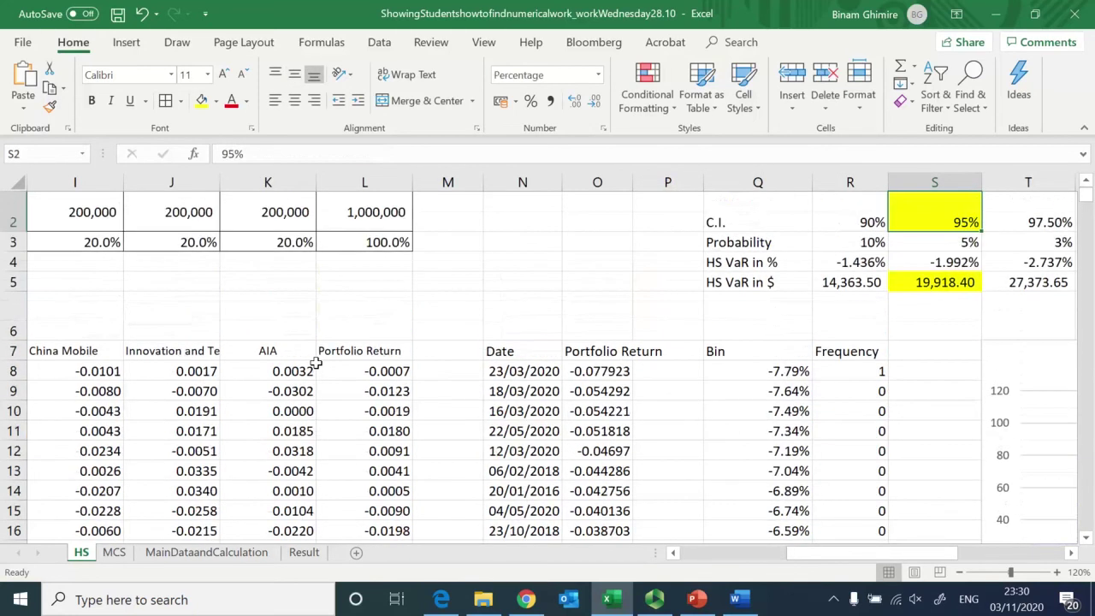
key("Down")
key("Right")
key("Right")
key("Right")
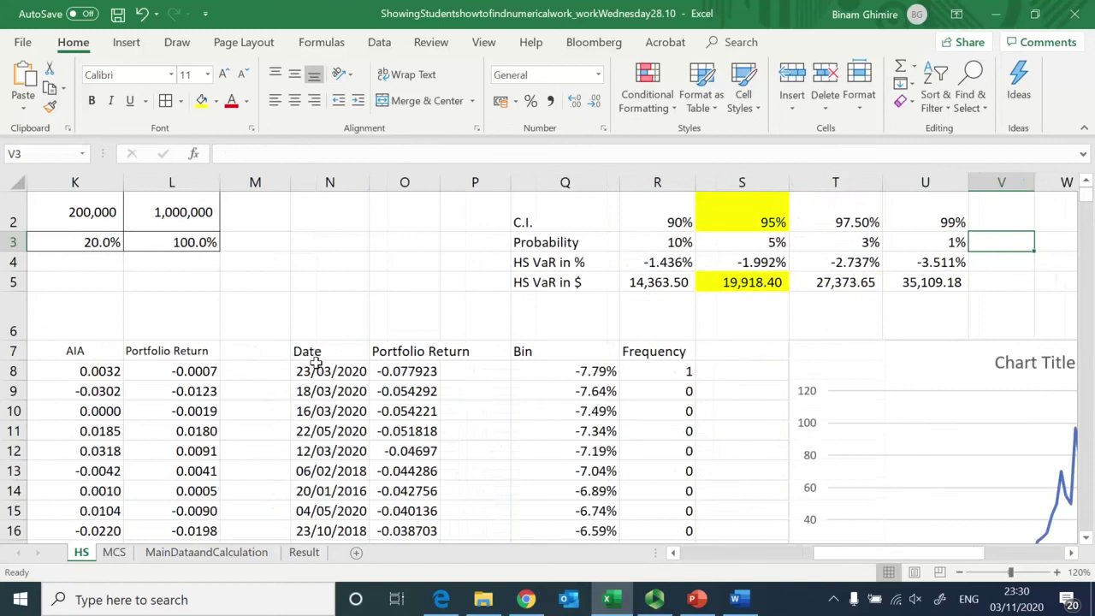
key("Down")
key("Down")
key("Down")
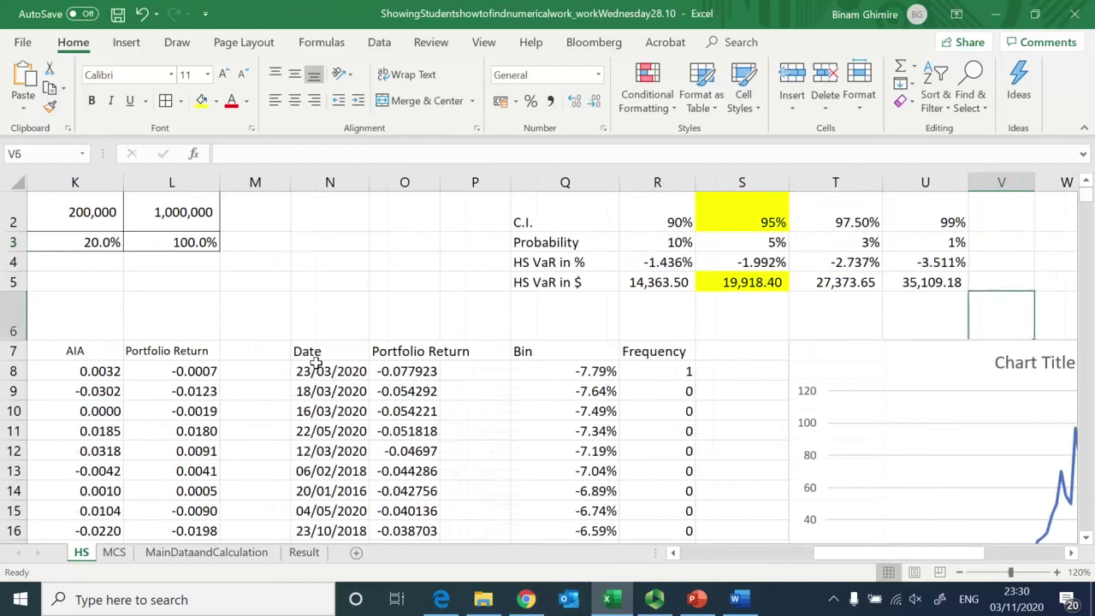
key("Left")
key("Left")
key("Left")
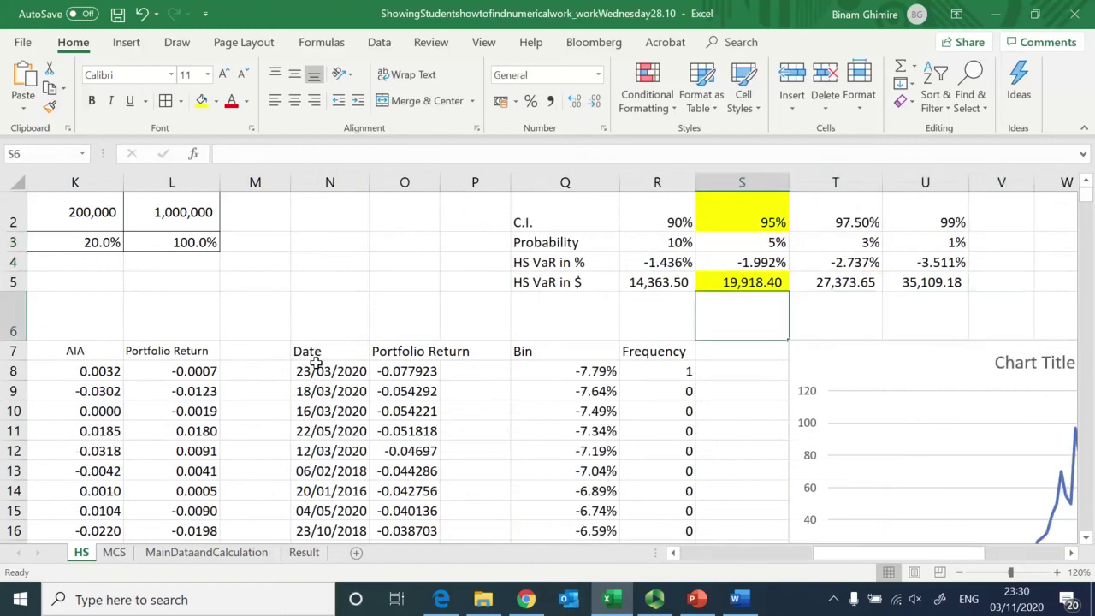
Select the portfolio returns L8:L1241 to check how many observations there are
key("Left")
key("Left")
key("Left")
key("Left")
key("Down")
key("Down")
key("Left")
key("Left")
key("Left")
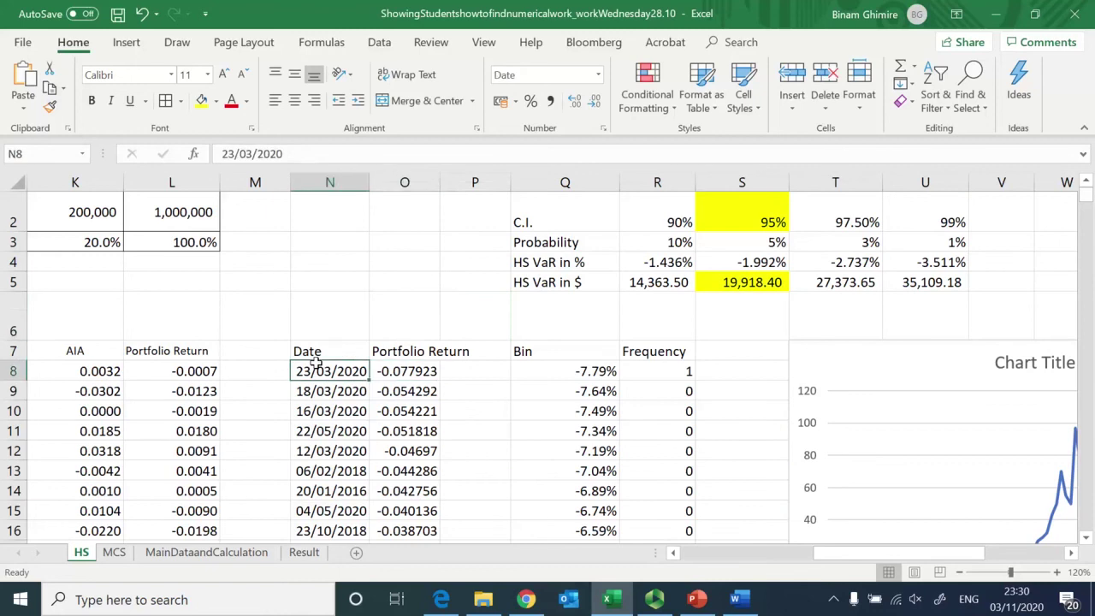
key("ctrl+shift+Down")
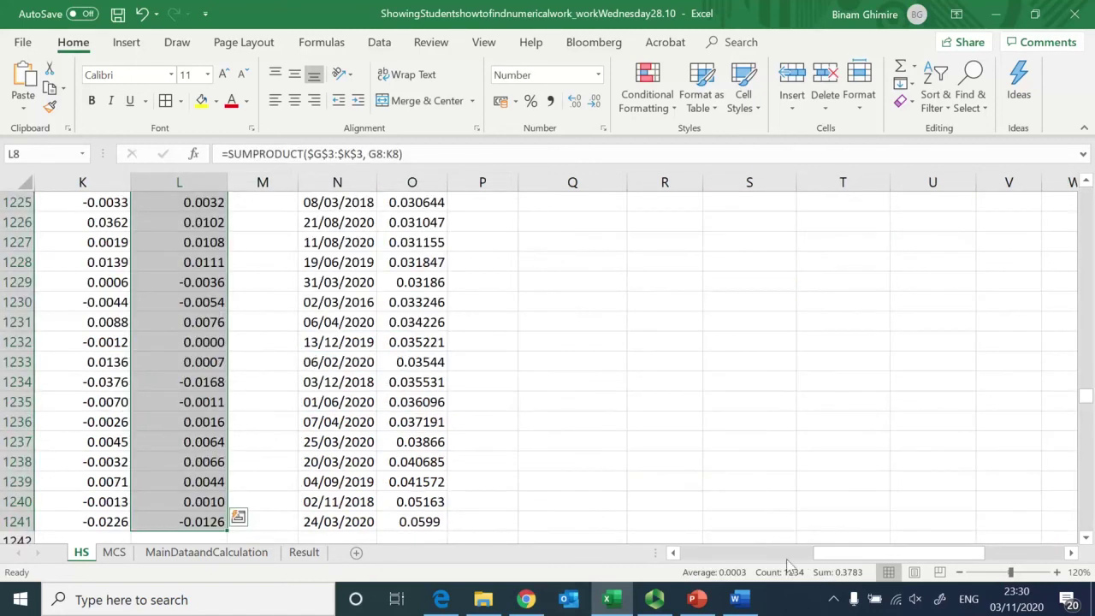
left_click(724, 424)
Enter the observation count 1234 in R1 above the VaR table and copy it across to U1
key("ctrl+Up")
key("ctrl+Up")
key("Down")
key("Down")
key("Down")
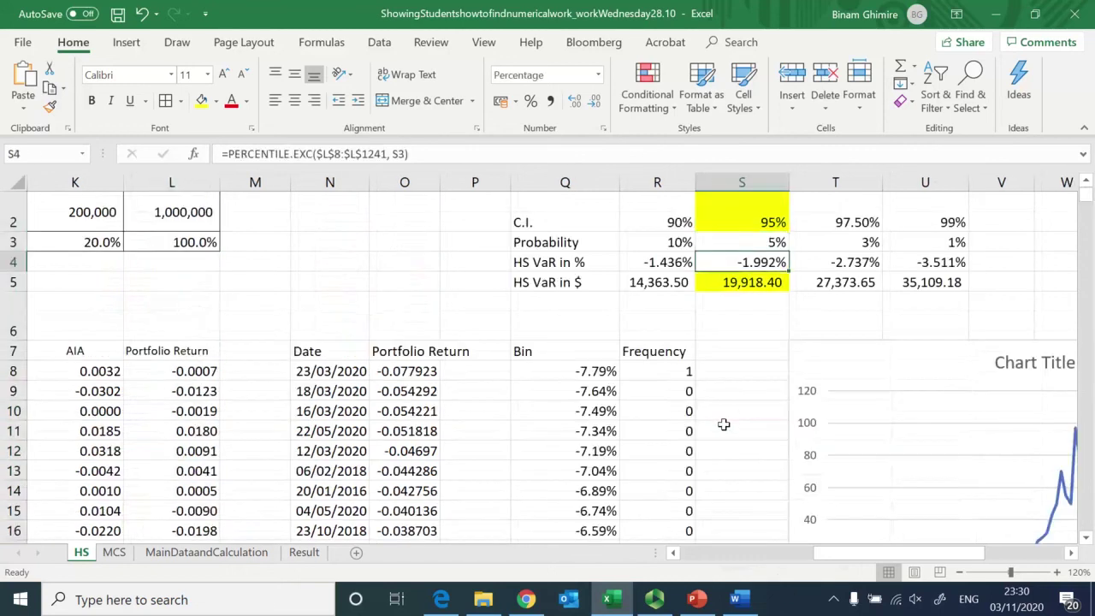
key("Up")
key("Up")
key("Up")
key("Up")
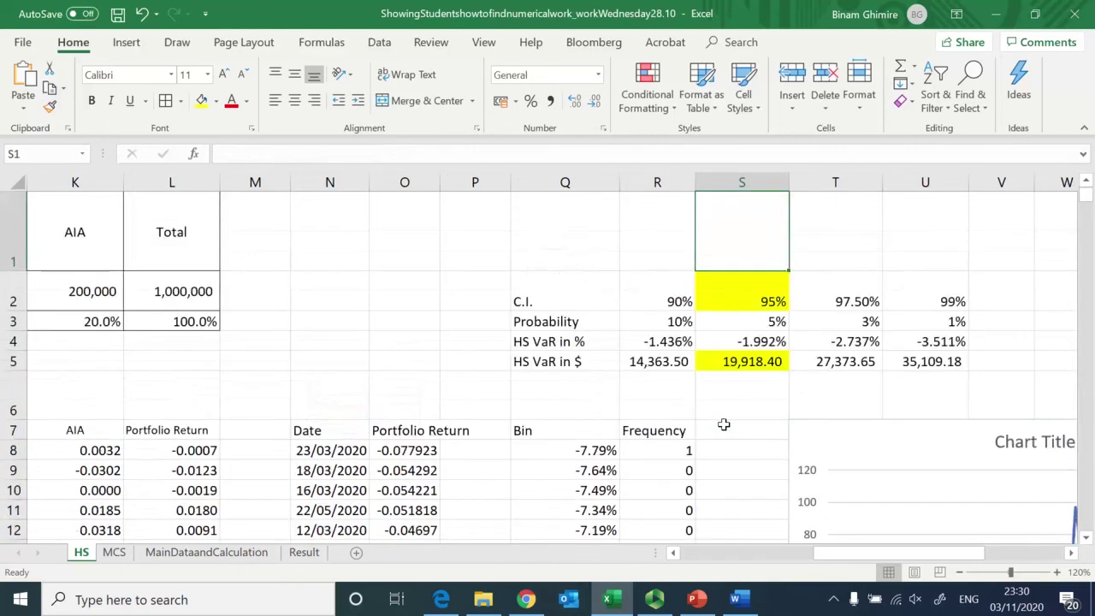
key("Left")
key("Left")
key("Right")
type("12")
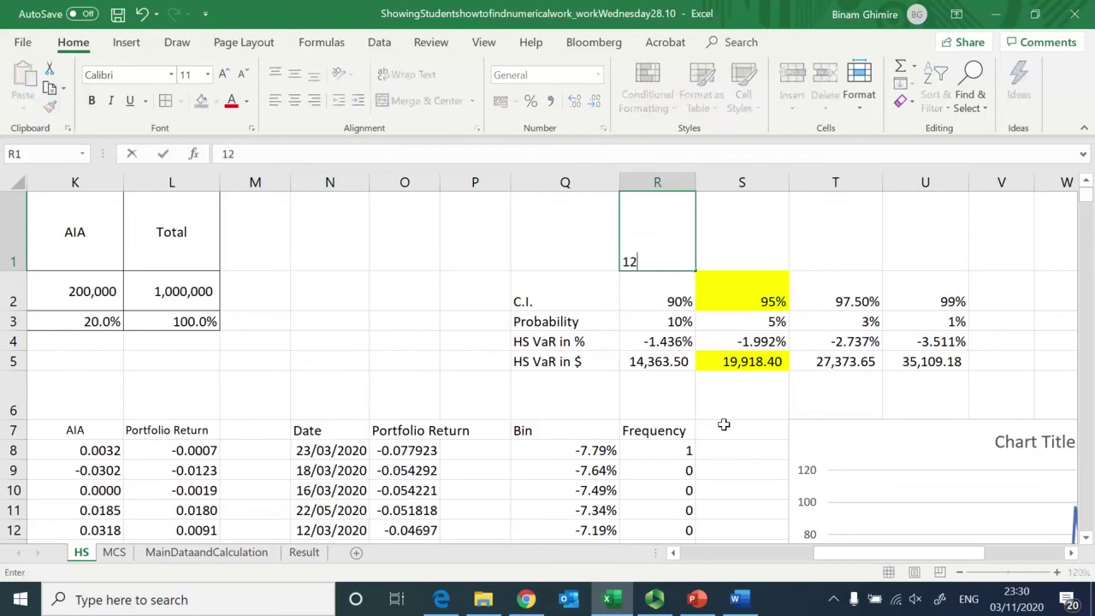
type("34")
key("ctrl+Return")
key("ctrl+c")
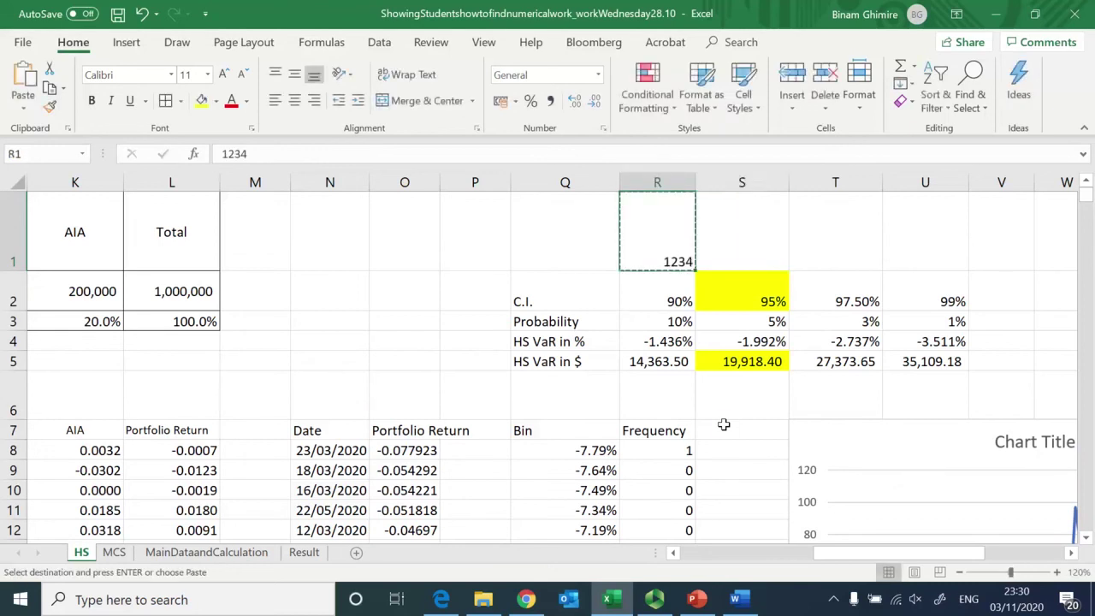
key("shift+Right")
key("shift+Right")
key("shift+Right")
key("Return")
Calculate the 95% VaR observation number in S6 with =S1*S3 and show it without decimals
key("Down")
key("Down")
key("Down")
key("Down")
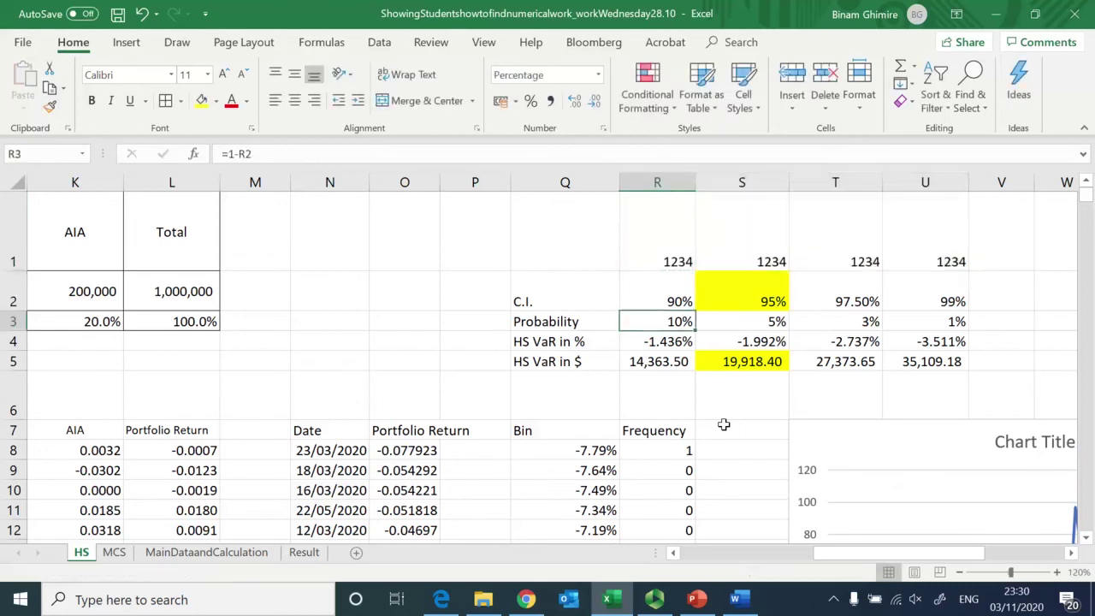
key("Down")
type("=")
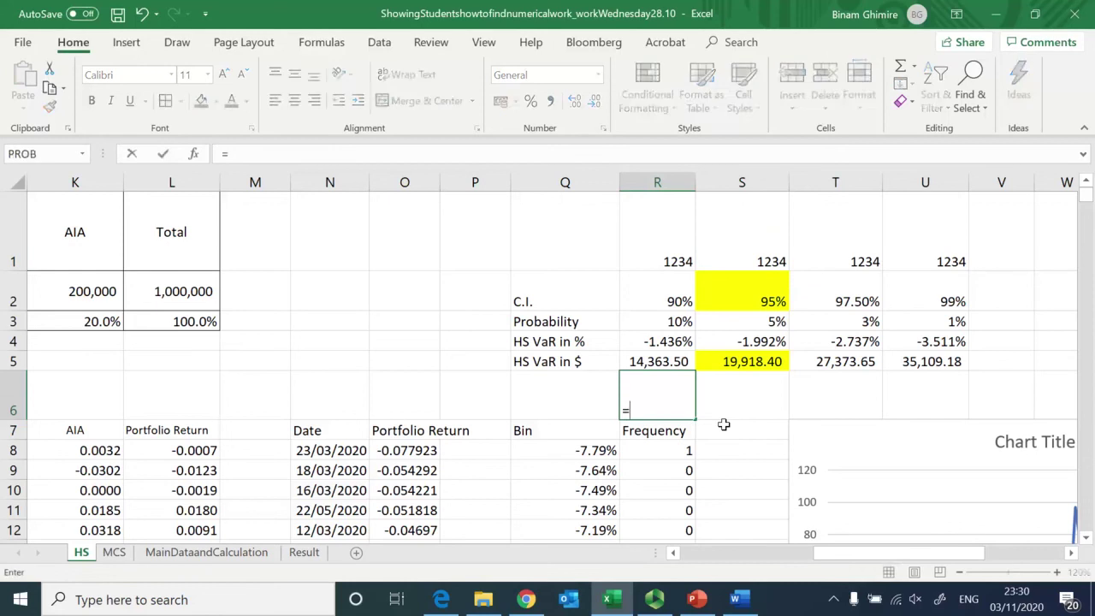
key("BackSpace")
key("Right")
type("=")
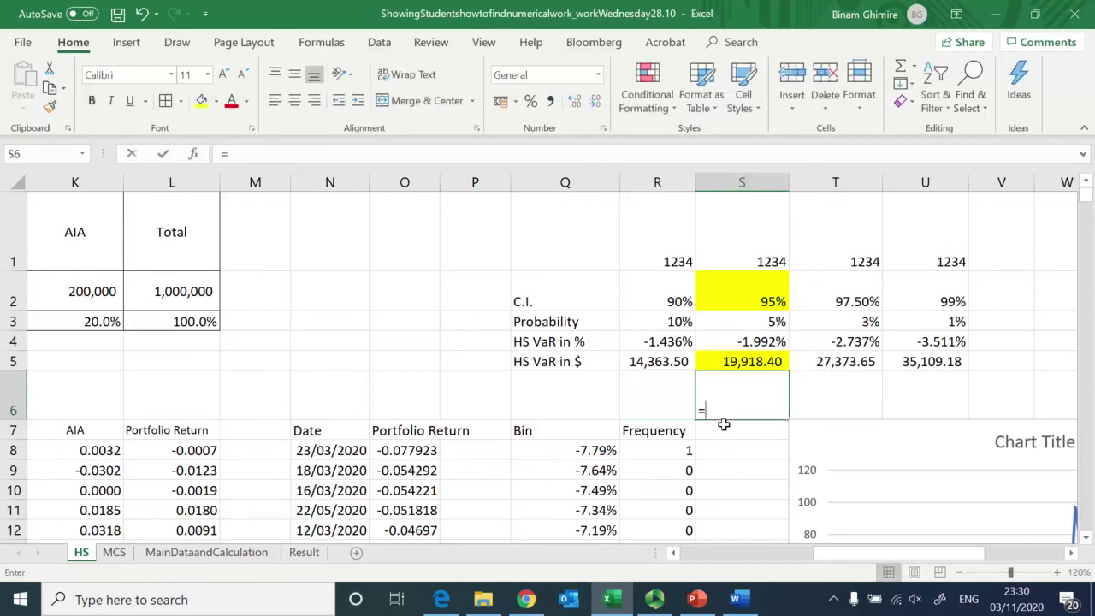
key("Up")
key("Up")
key("Up")
key("Up")
key("Up")
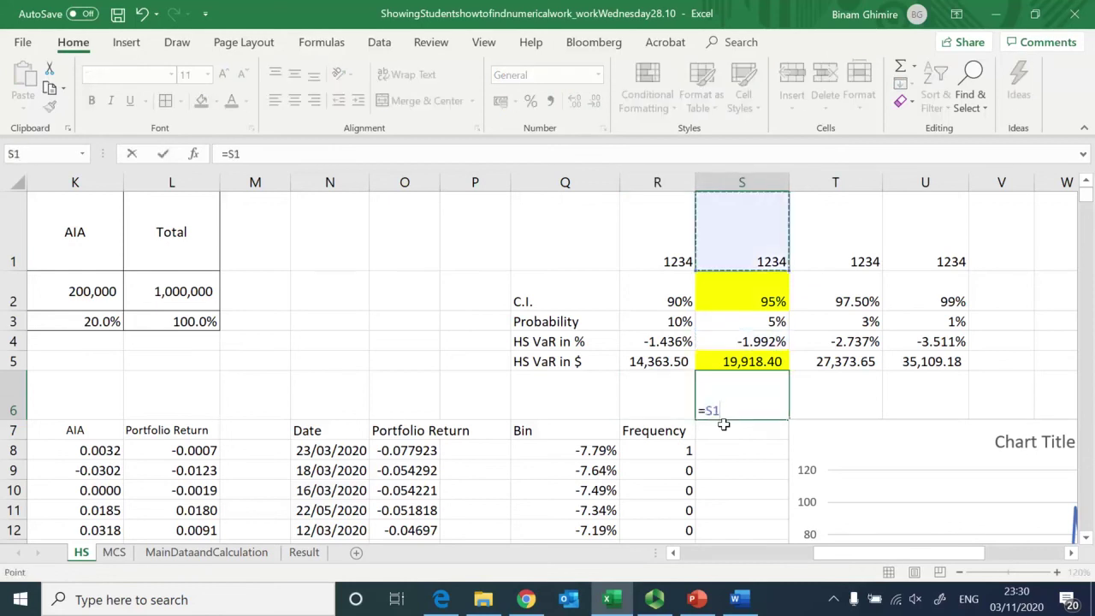
type("*")
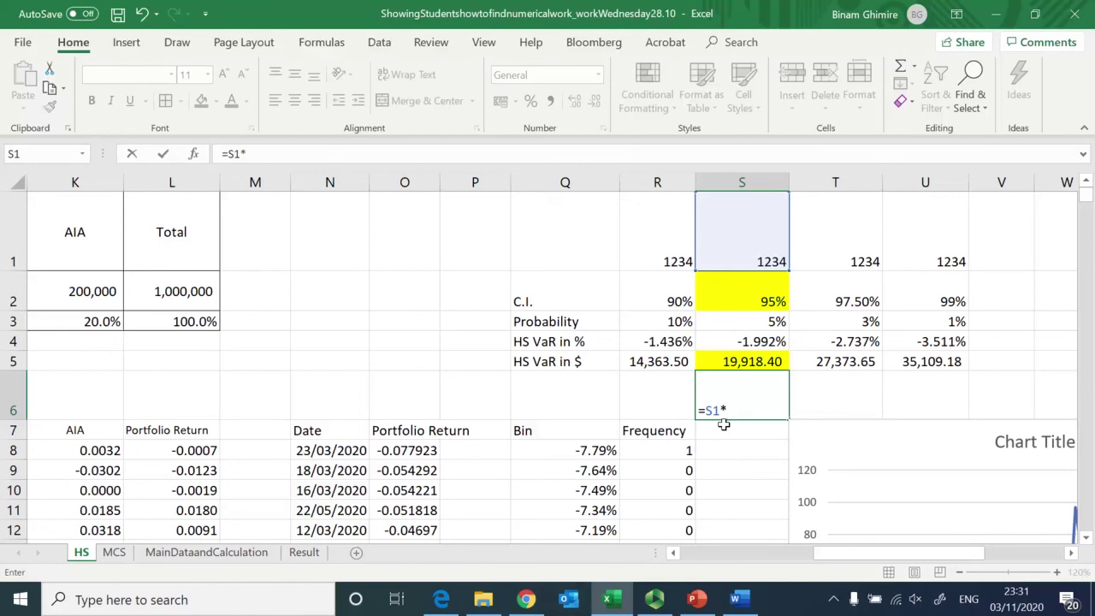
key("Up")
key("Up")
key("Up")
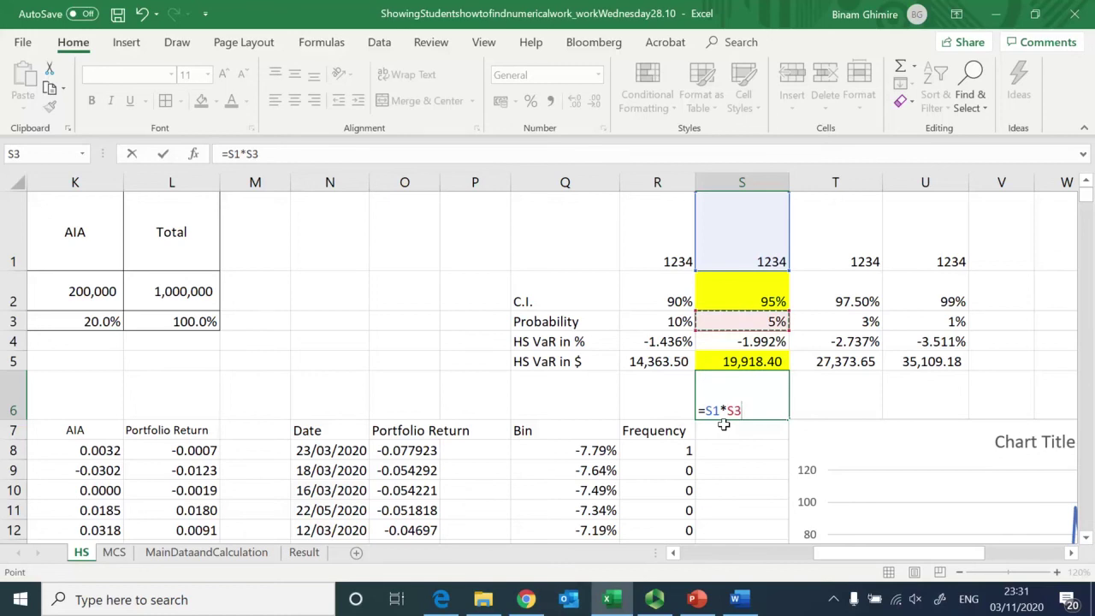
key("Return")
key("Up")
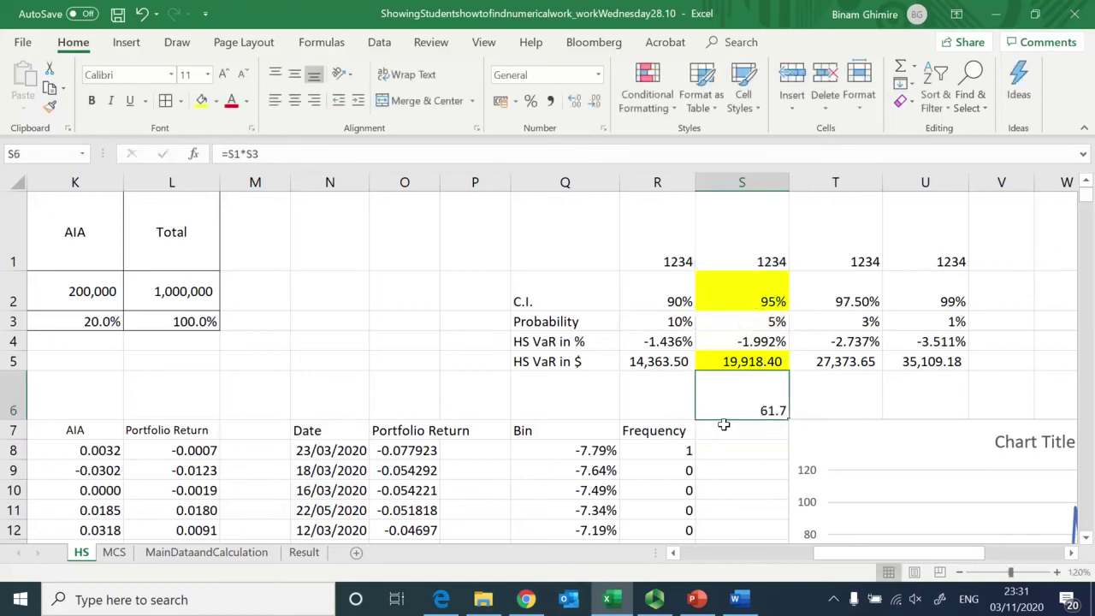
left_click(593, 102)
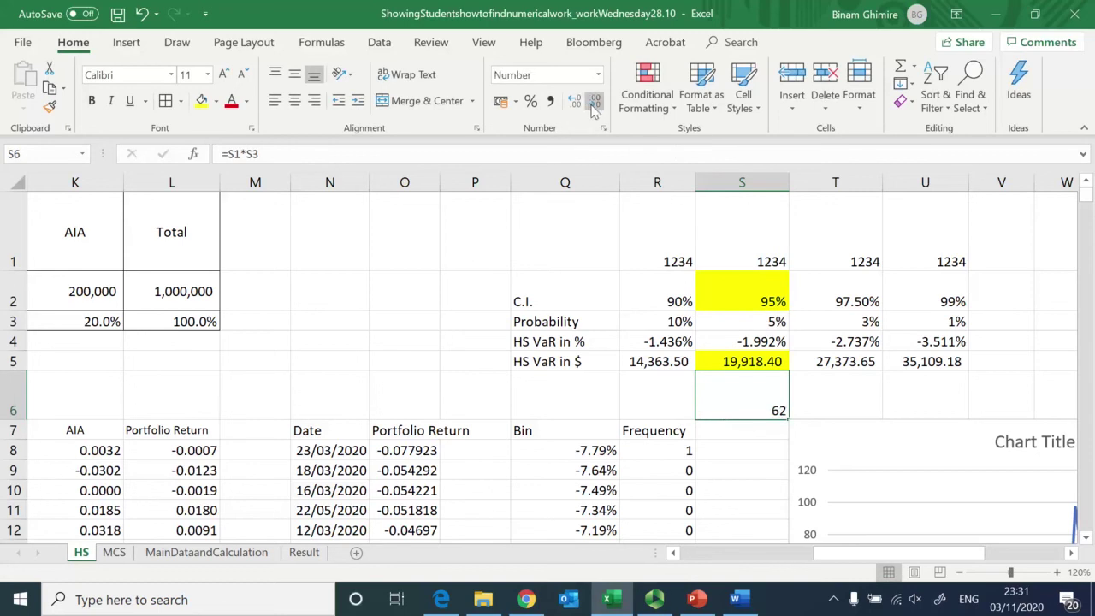
Enter 1 in M8 beside the first date of the sorted portfolio returns
key("Down")
key("Down")
key("Left")
key("Left")
key("Left")
key("Left")
key("Left")
key("Left")
type("1")
key("Return")
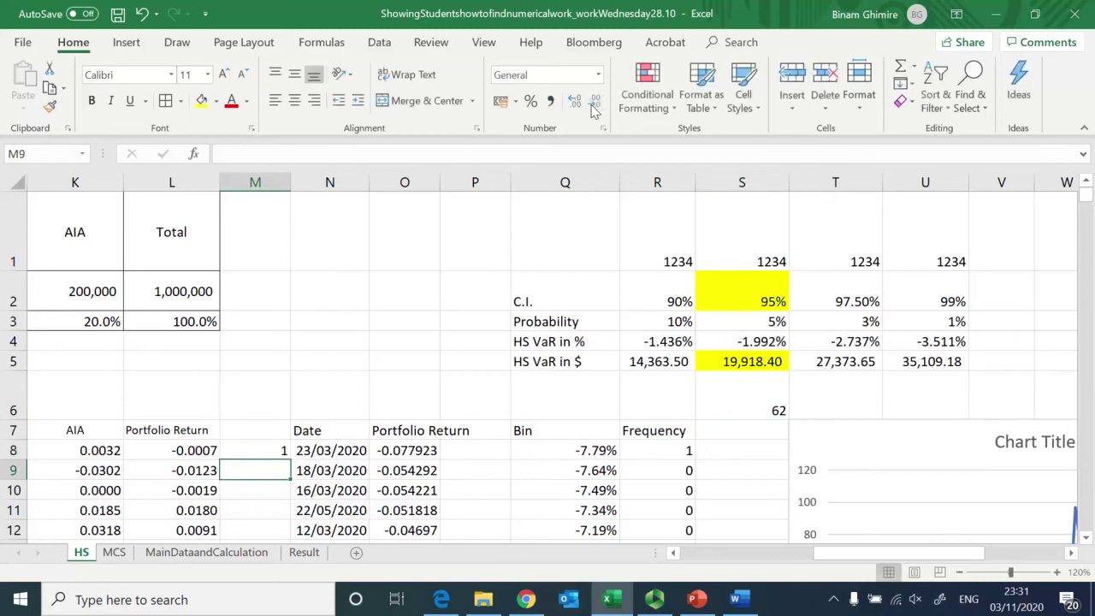
Enter the formula =M8+1 in M9 to continue the ranking of the sorted returns
type("=")
key("Up")
type("+")
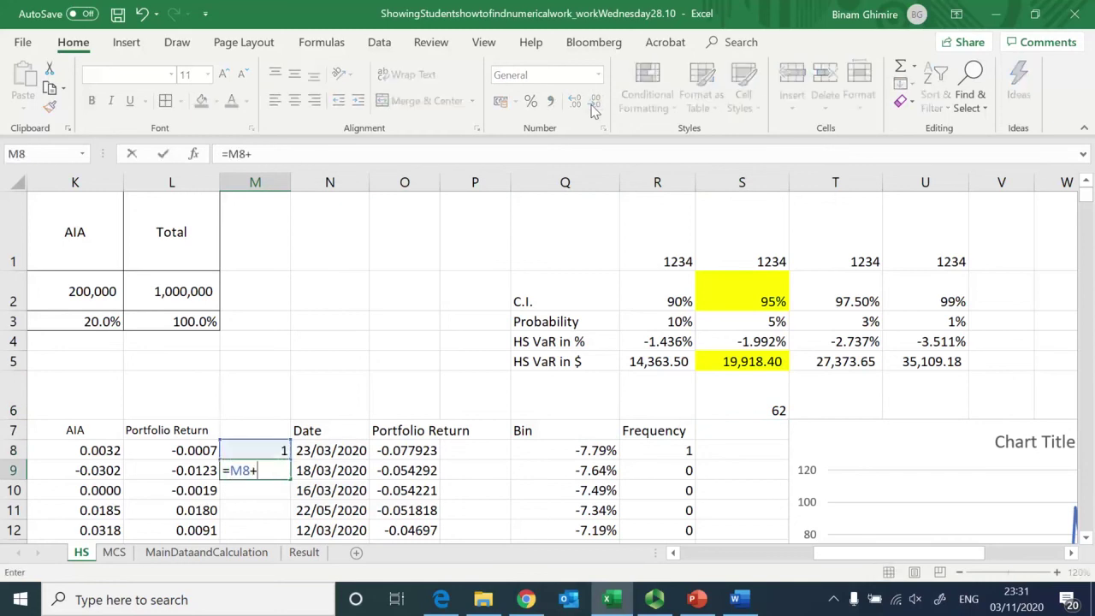
key("Return")
key("Up")
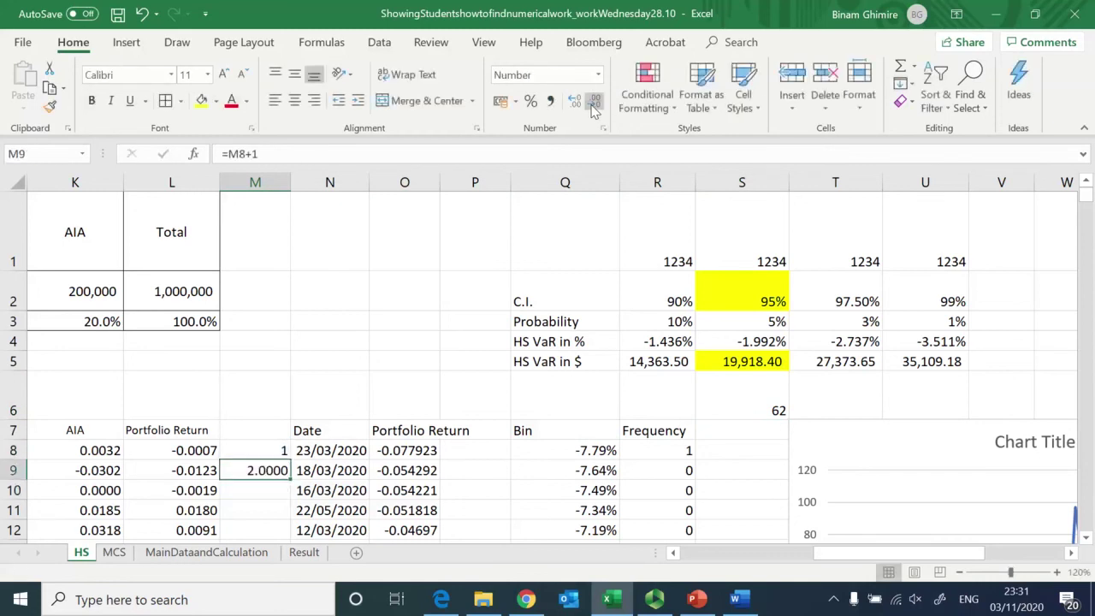
Copy the M9 ranking formula down column M through row 71
key("ctrl+c")
key("shift+Down")
key("shift+Down")
key("shift+Down")
key("shift+Down")
key("shift+Down")
key("shift+Down")
key("shift+Down")
key("shift+Down")
key("shift+Down")
key("shift+Down")
key("shift+Down")
key("shift+Down")
key("shift+Down")
key("shift+Down")
key("shift+Down")
key("shift+Down")
key("shift+Down")
key("shift+Down")
key("shift+Down")
key("shift+Down")
key("shift+Down")
key("shift+Down")
key("shift+Down")
key("shift+Down")
key("shift+Down")
key("shift+Down")
key("shift+Down")
key("shift+Down")
key("shift+Down")
key("shift+Down")
key("shift+Down")
key("shift+Down")
key("shift+Down")
key("shift+Down")
key("shift+Down")
key("shift+Down")
key("shift+Down")
key("shift+Down")
key("shift+Down")
key("shift+Down")
key("shift+Down")
key("shift+Down")
key("shift+Down")
key("shift+Down")
key("shift+Down")
key("shift+Down")
key("shift+Down")
key("shift+Down")
key("shift+Down")
key("shift+Down")
key("shift+Down")
key("shift+Down")
key("shift+Down")
key("shift+Down")
key("shift+Down")
key("shift+Down")
key("shift+Down")
key("shift+Down")
key("shift+Down")
key("shift+Down")
key("shift+Down")
key("shift+Down")
key("shift+Down")
key("shift+Down")
key("shift+Down")
key("shift+Down")
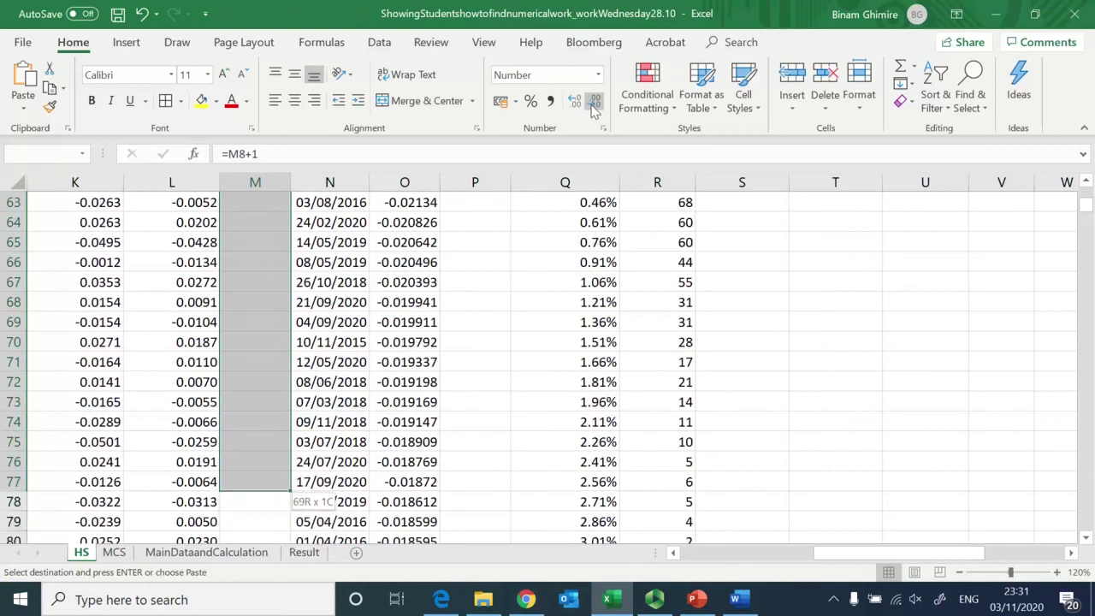
key("shift+Up")
key("shift+Up")
key("shift+Up")
key("shift+Up")
key("shift+Up")
key("shift+Up")
key("shift+Up")
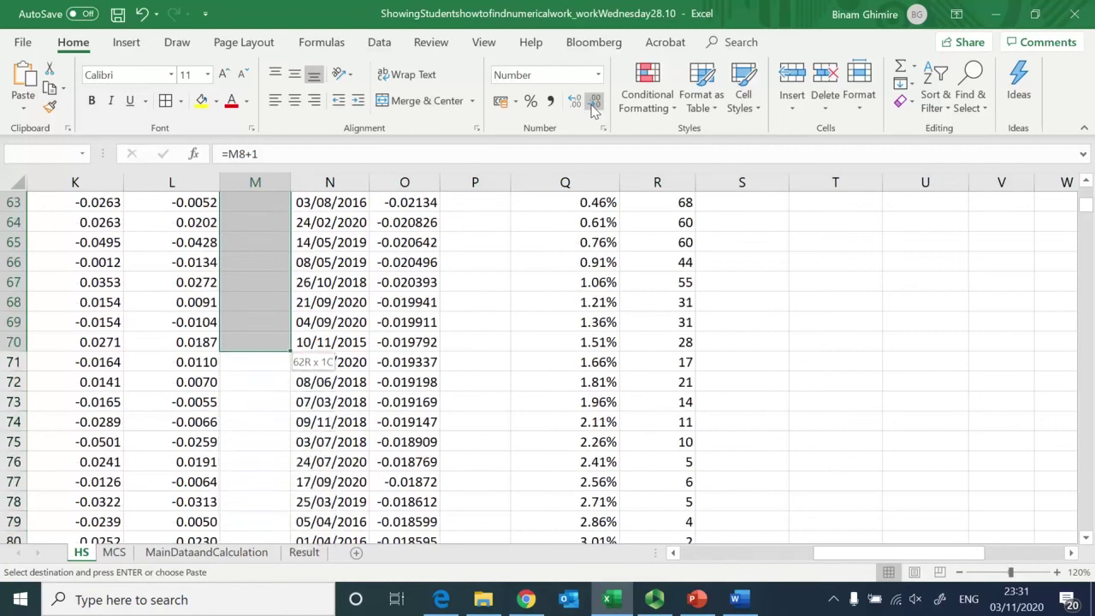
key("shift+Down")
key("Return")
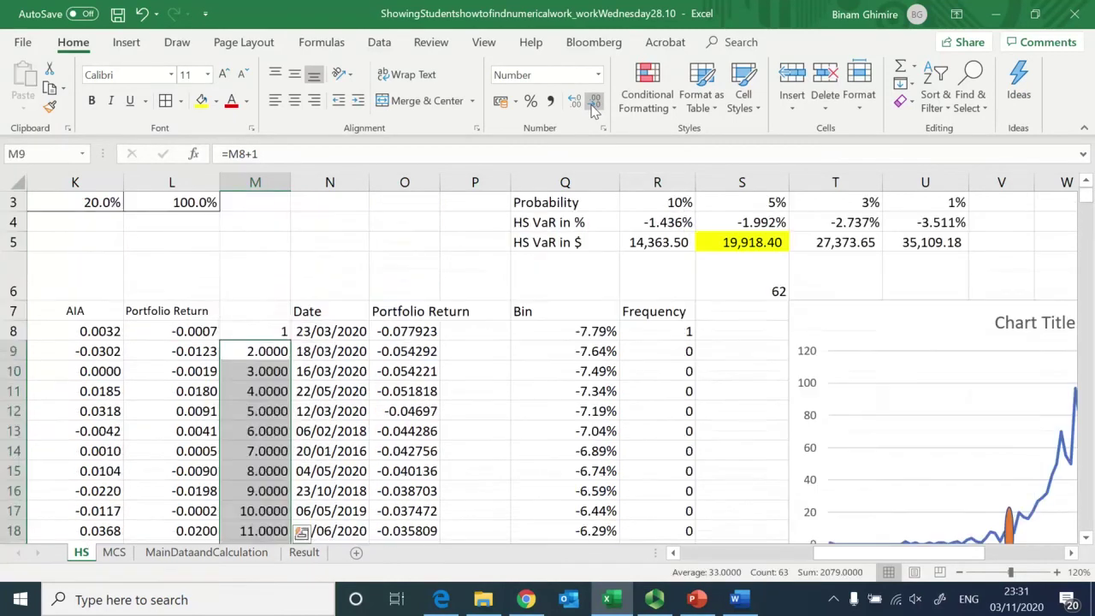
Apply only the number format of M8 to the rank numbers in M8:M71
key("Up")
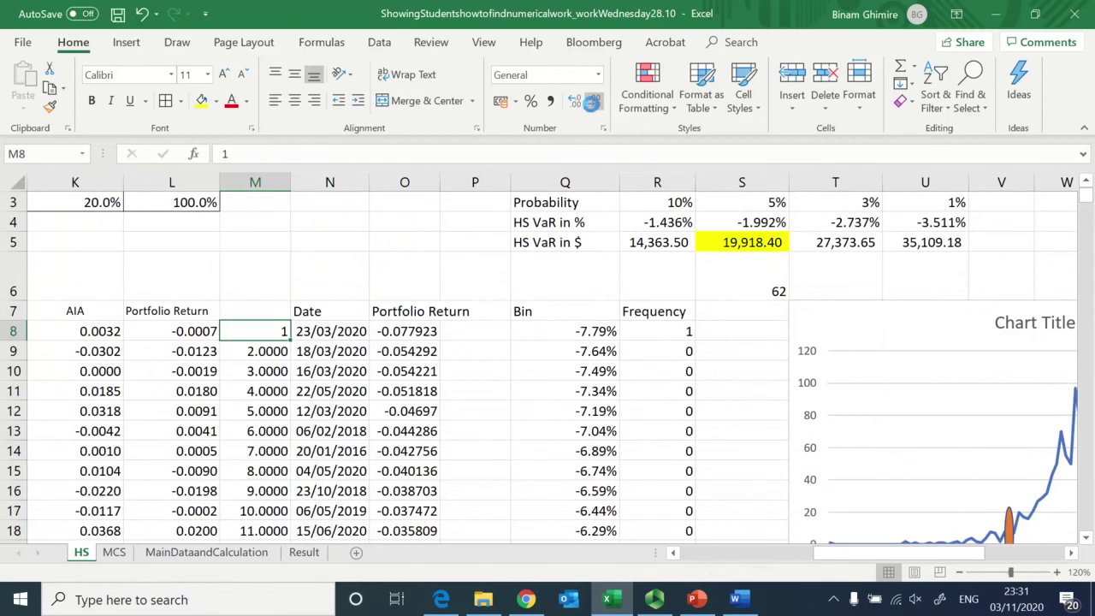
key("ctrl+c")
key("ctrl+shift+Down")
key("alt+e")
key("s")
key("t")
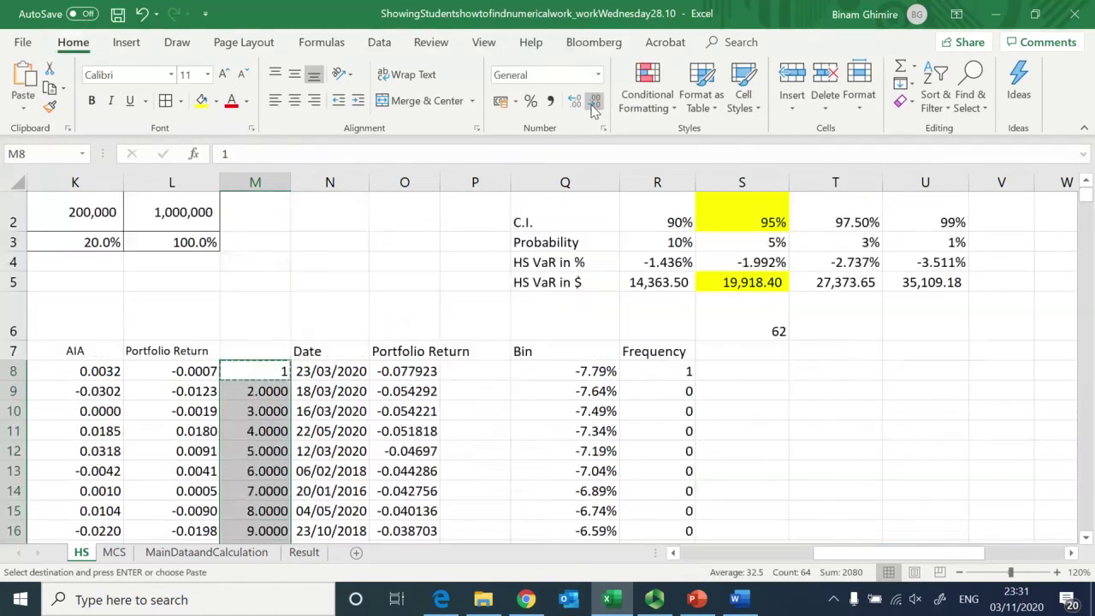
key("Return")
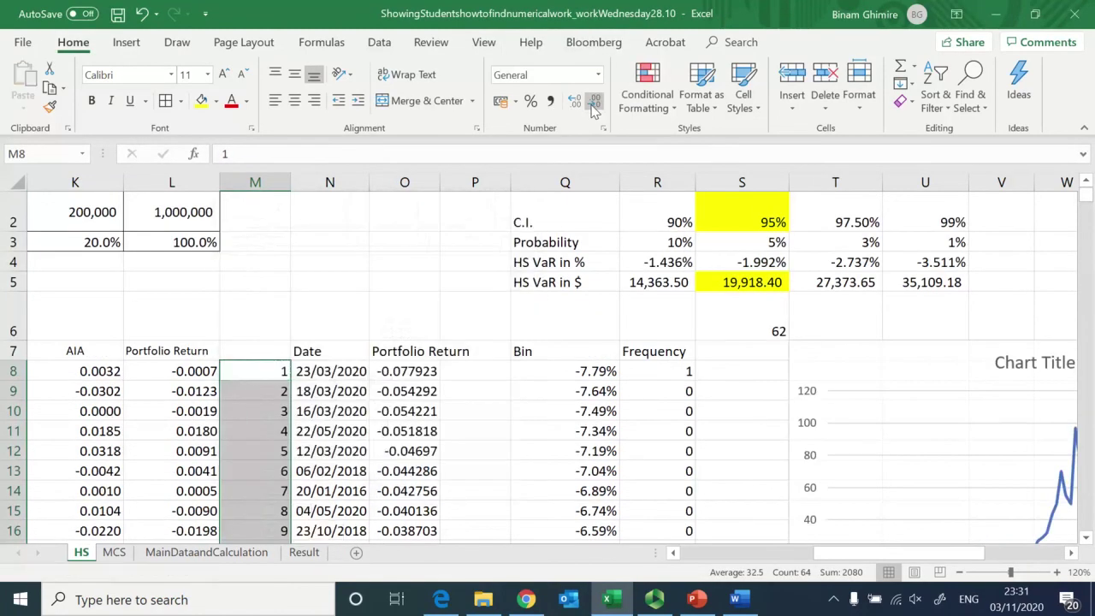
Locate rank 62 in row 69 and format its portfolio return in O69 as a percentage with two decimals
key("Down")
key("ctrl+Down")
key("Up")
key("Up")
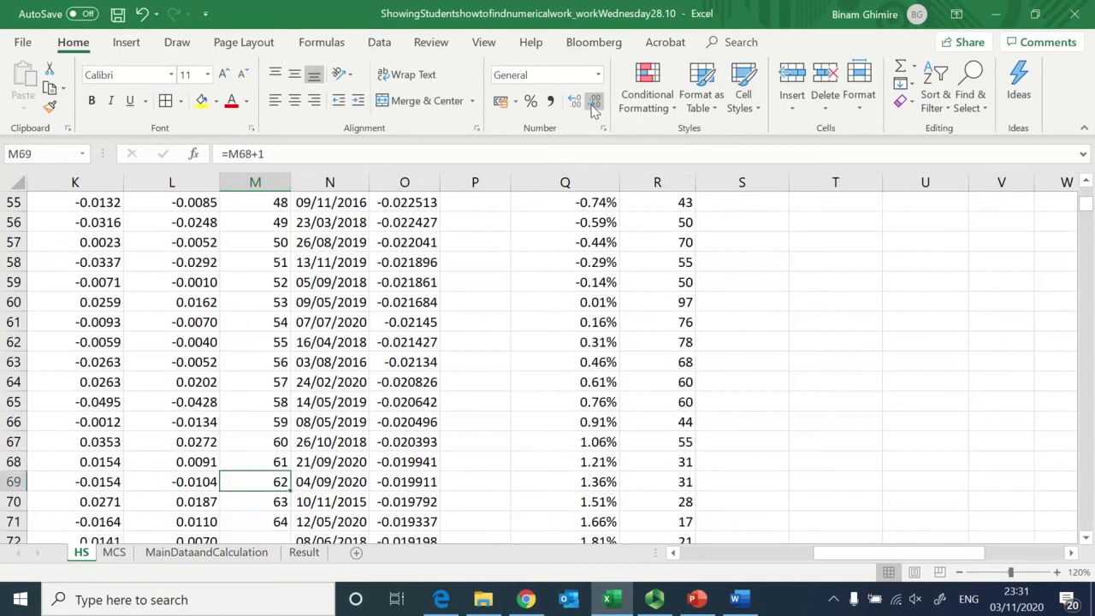
key("Right")
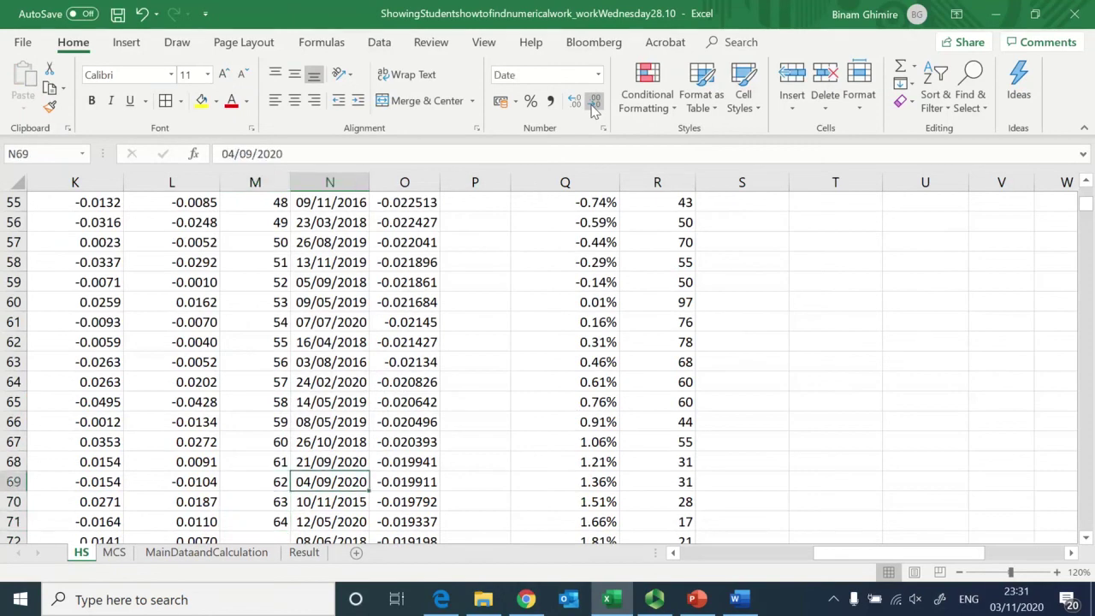
key("Right")
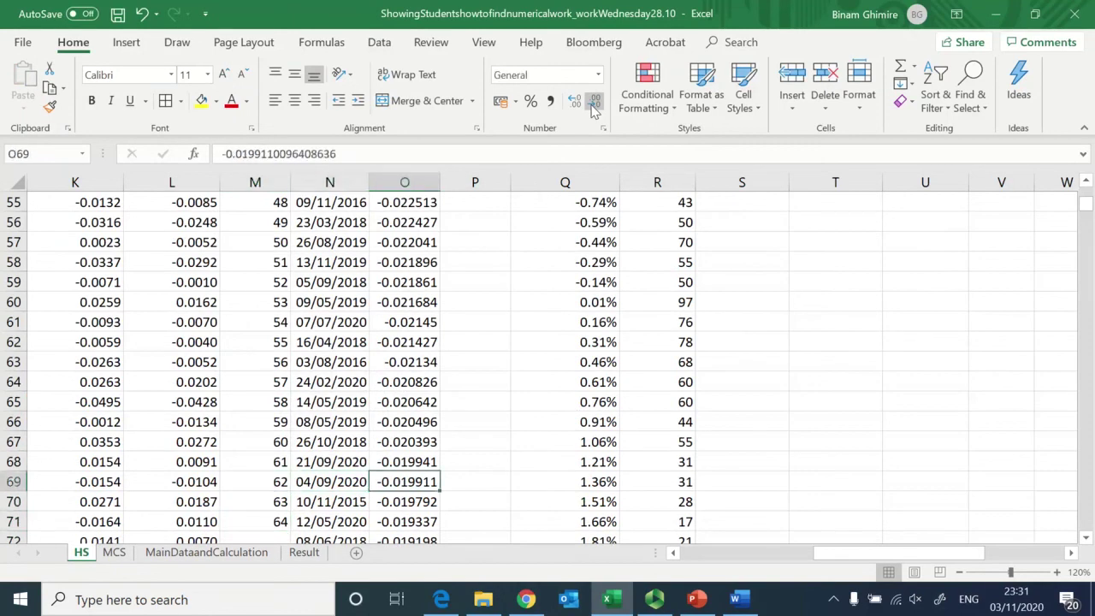
key("Left")
key("Right")
left_click(531, 101)
left_click(574, 101)
left_click(574, 101)
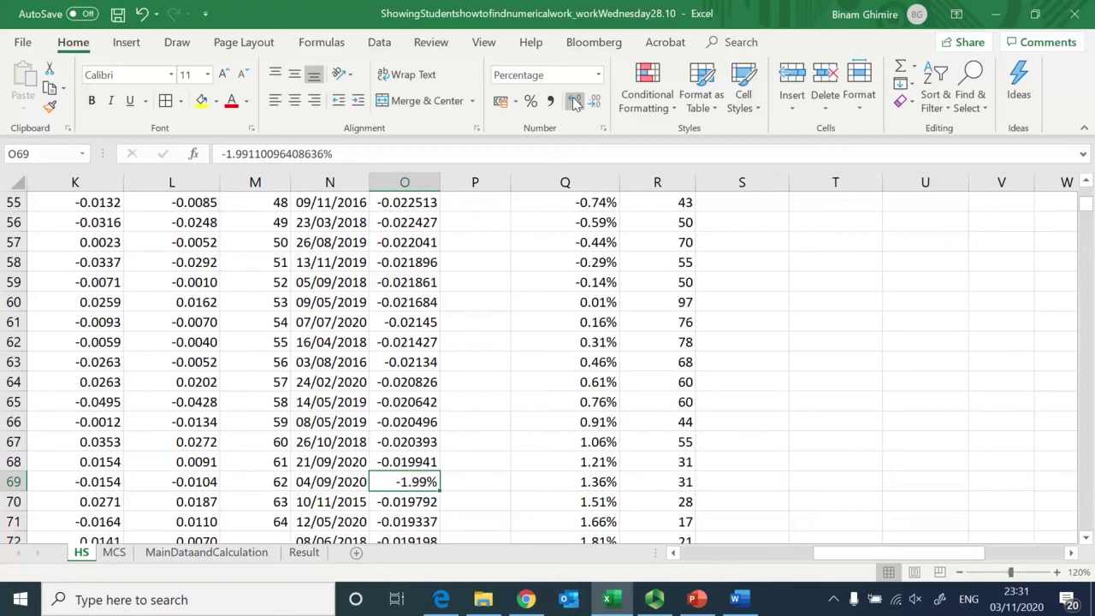
Compare the rank 62 return with the 95% HS VaR in % in S4 of the VaR table
left_click(598, 405)
key("ctrl+Up")
key("ctrl+Up")
key("ctrl+Up")
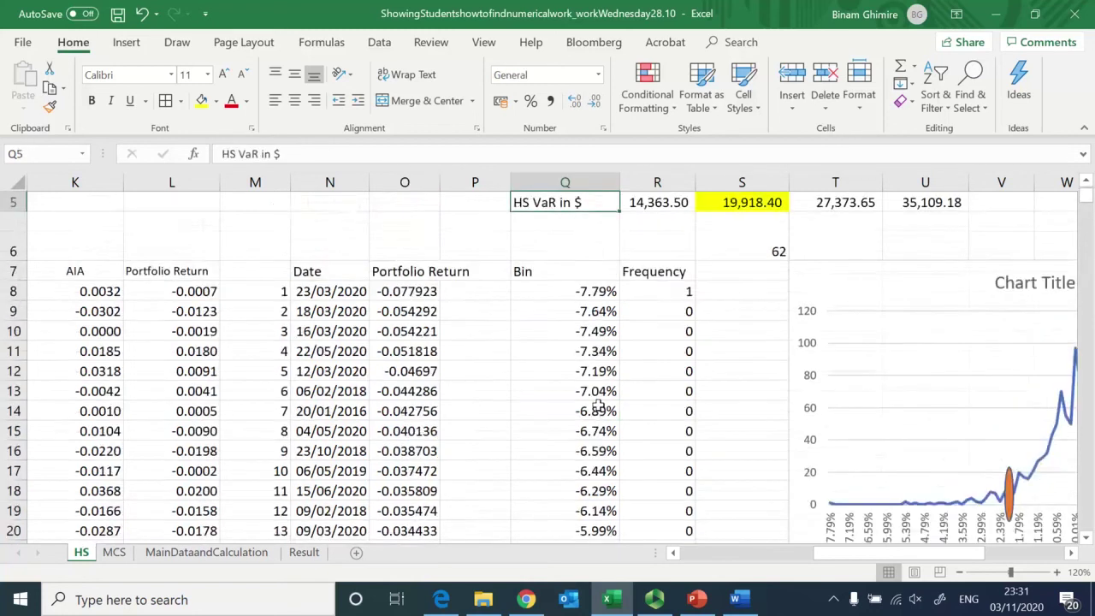
key("Right")
key("Right")
key("Down")
key("Down")
key("Up")
key("Up")
key("Up")
key("Down")
key("Down")
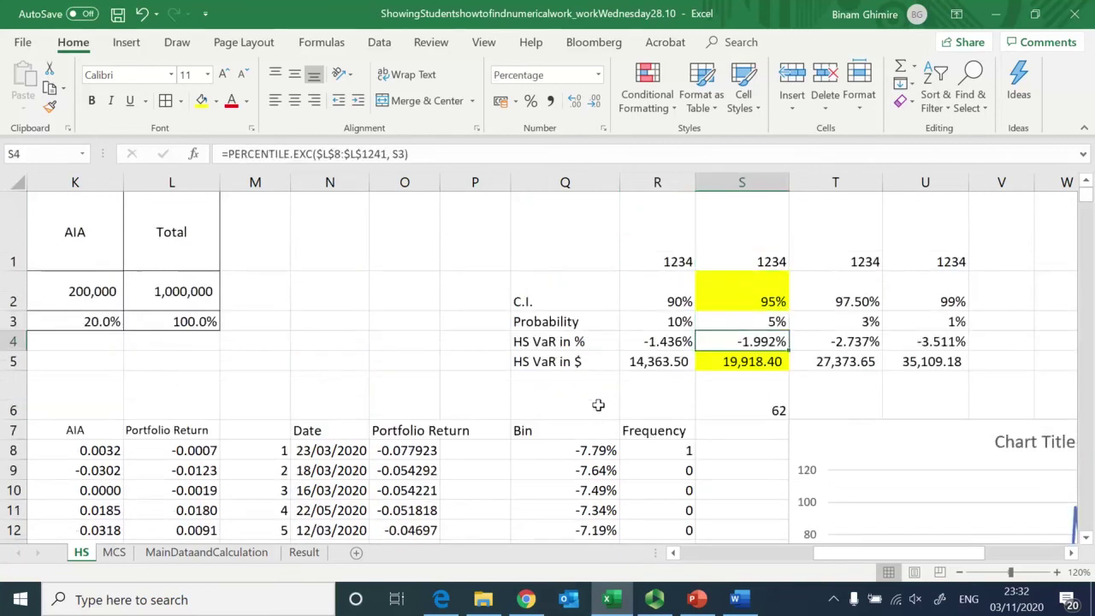
key("Down")
key("Up")
Format the rank 64 portfolio return in O71 as a percentage with one decimal
key("Left")
key("Left")
key("Left")
key("Left")
key("Left")
key("Left")
key("Down")
key("Down")
key("ctrl+Down")
key("ctrl+Down")
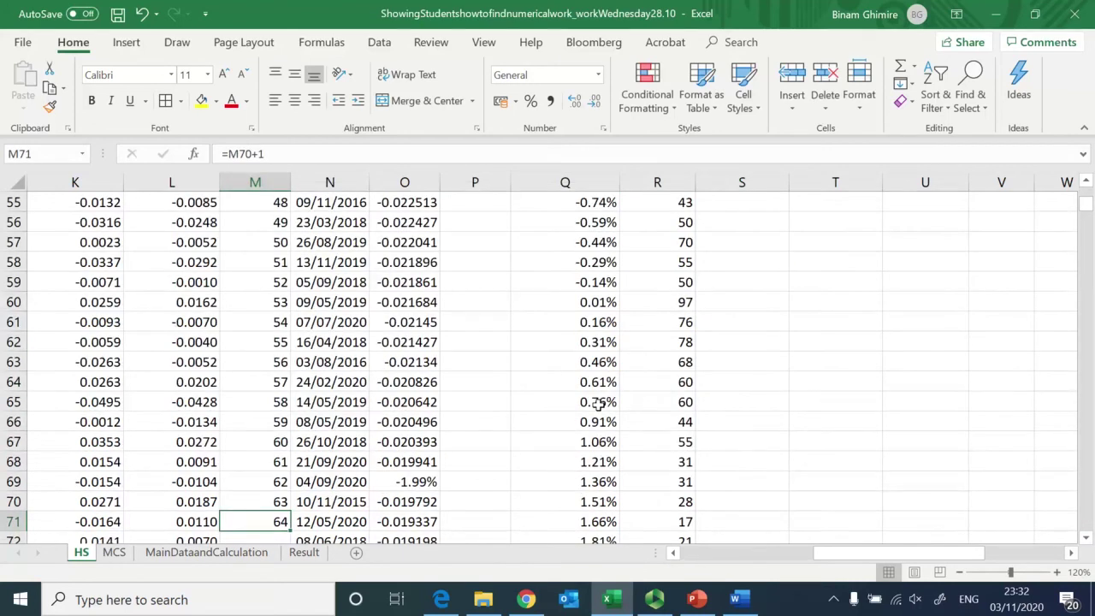
key("Right")
key("Right")
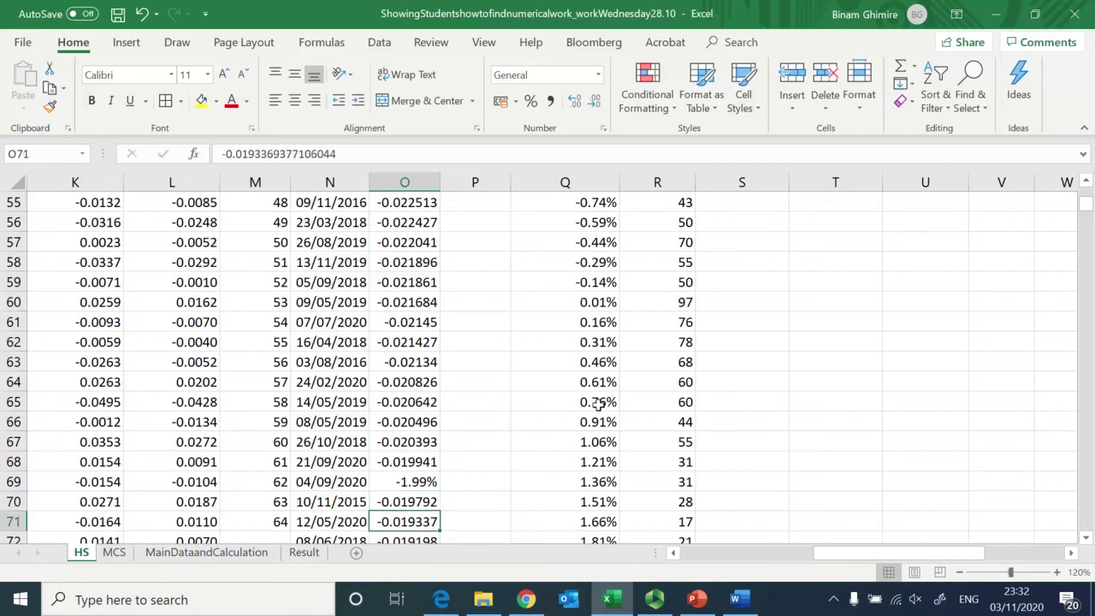
left_click(530, 101)
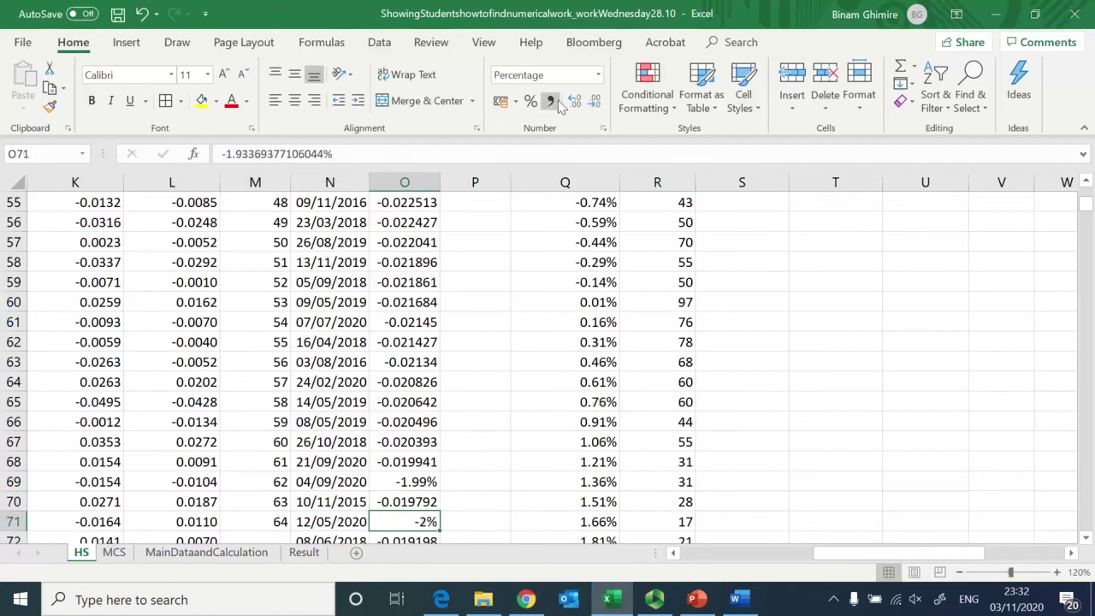
left_click(573, 101)
Undo the percentage formatting of O71 and select the rank 62 return in O69
left_click(414, 481)
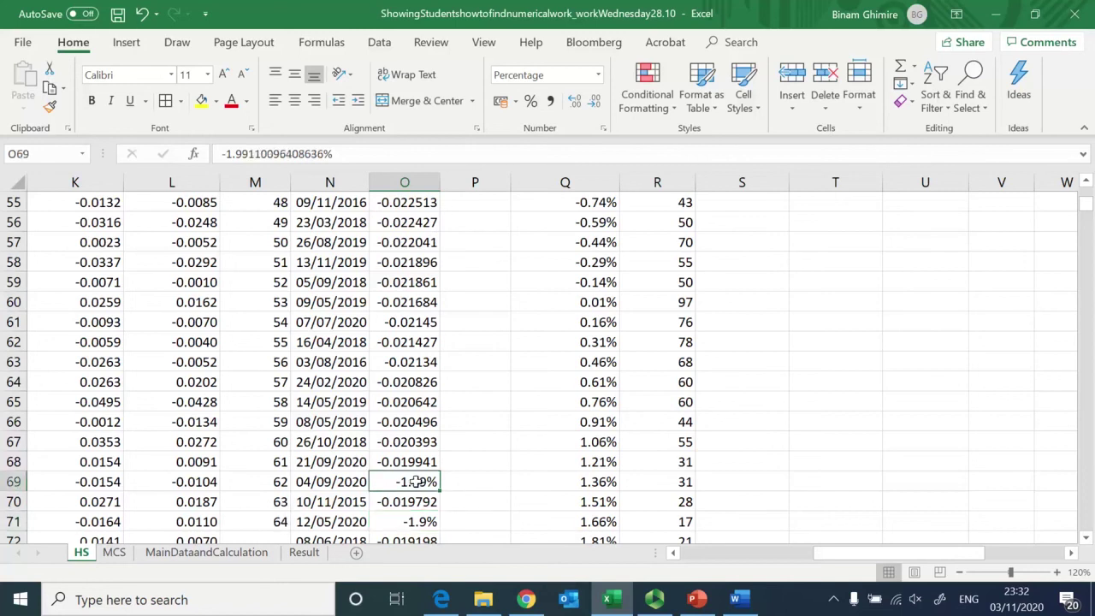
key("ctrl+z")
key("ctrl+z")
left_click(414, 482)
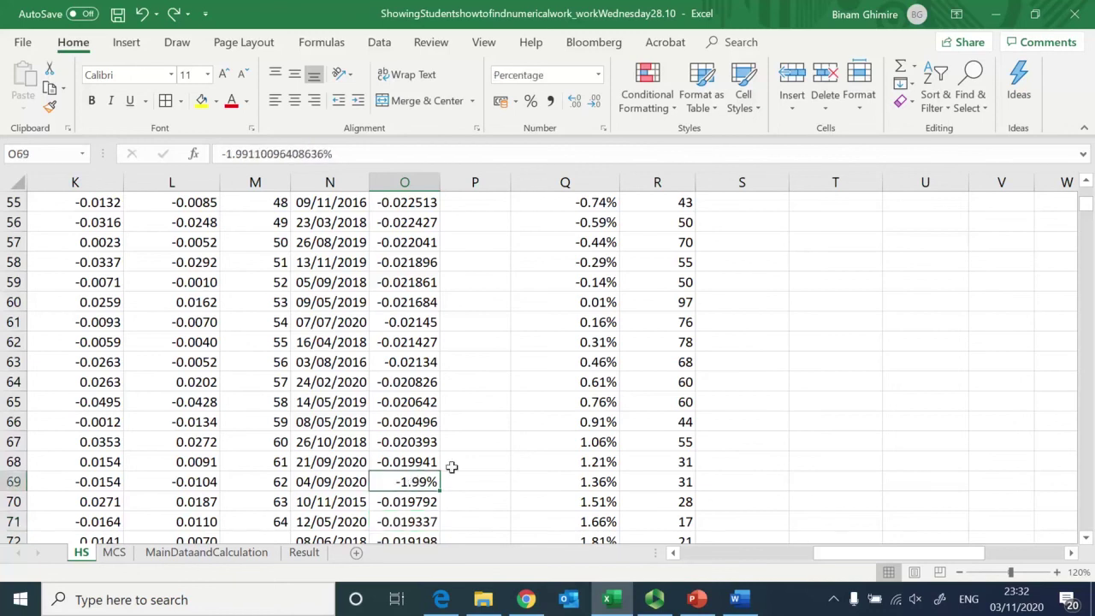
Review the 95% observation number in S6, the VaR percentage in S4 and the observation count in S1
left_click(731, 361)
key("ctrl+Up")
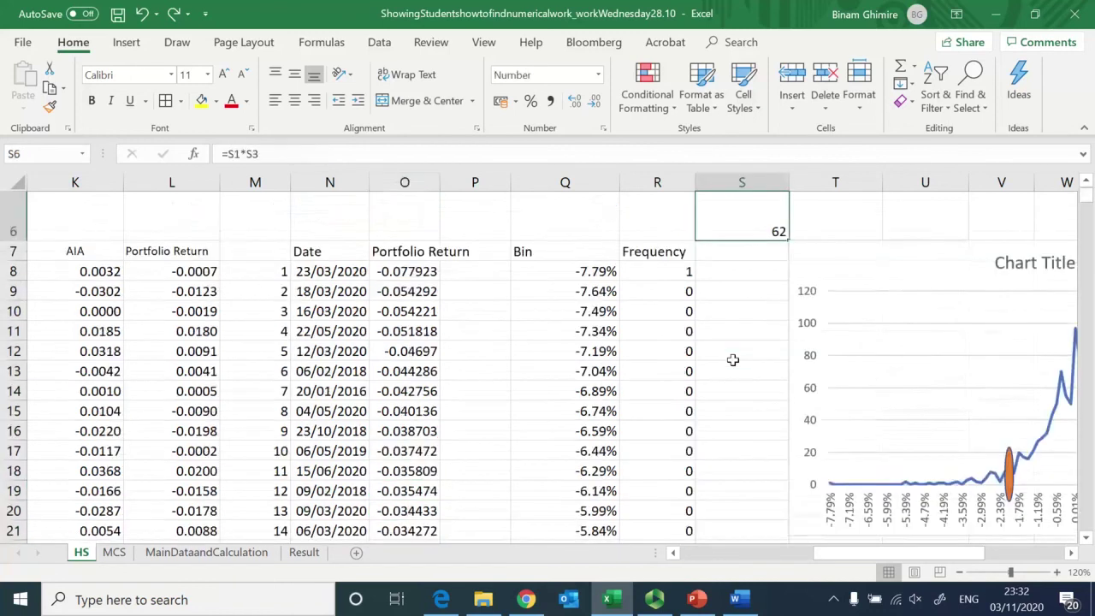
key("Up")
key("Up")
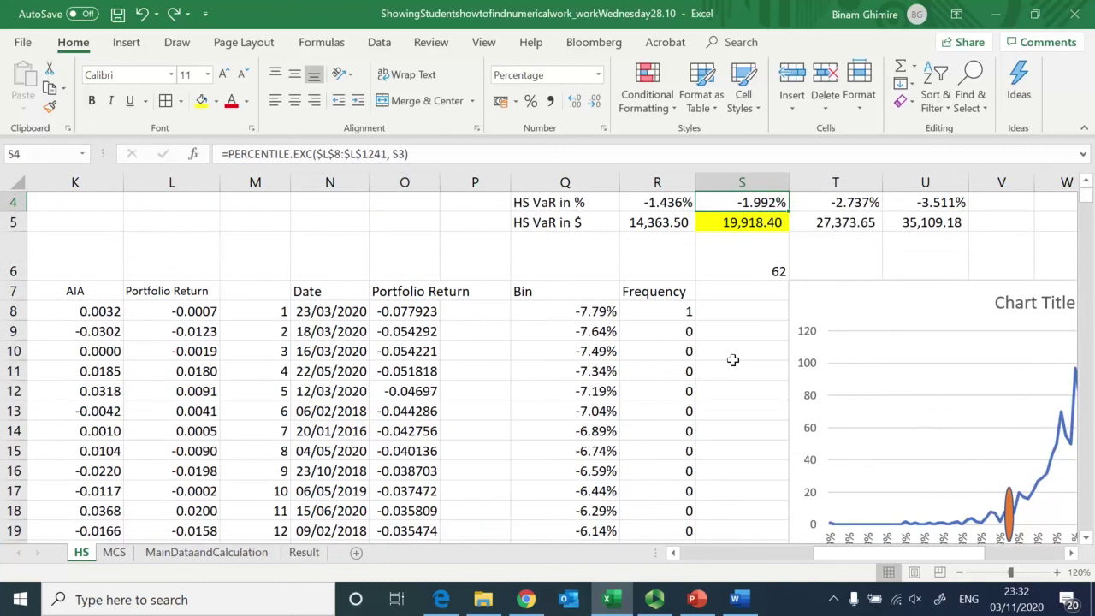
key("Up")
key("Up")
key("Up")
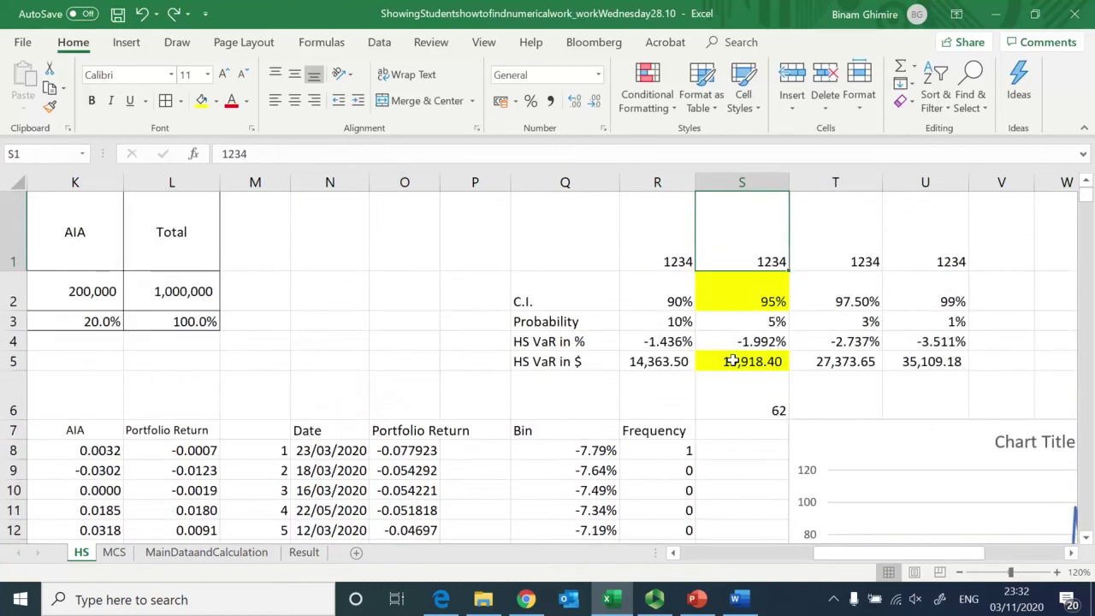
Go to the last date of the sorted portfolio returns in N1241 to view the end of the list
key("Down")
key("Down")
key("Down")
key("Left")
key("Left")
key("Left")
key("Left")
key("Left")
key("Down")
key("Down")
key("Down")
key("Down")
key("ctrl+Down")
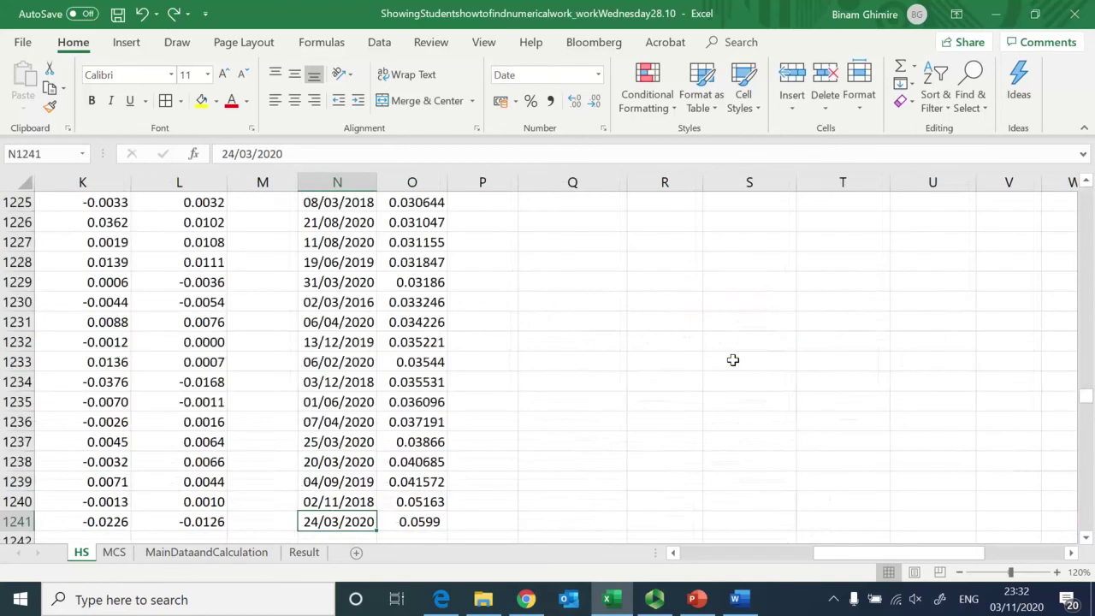
Delete the rank numbers 63 and 64 in M70:M71, just below observation 62 of the sorted returns
key("Left")
key("ctrl+Up")
key("Up")
key("Up")
key("Up")
key("Up")
key("Up")
key("Down")
key("Down")
key("Down")
key("Down")
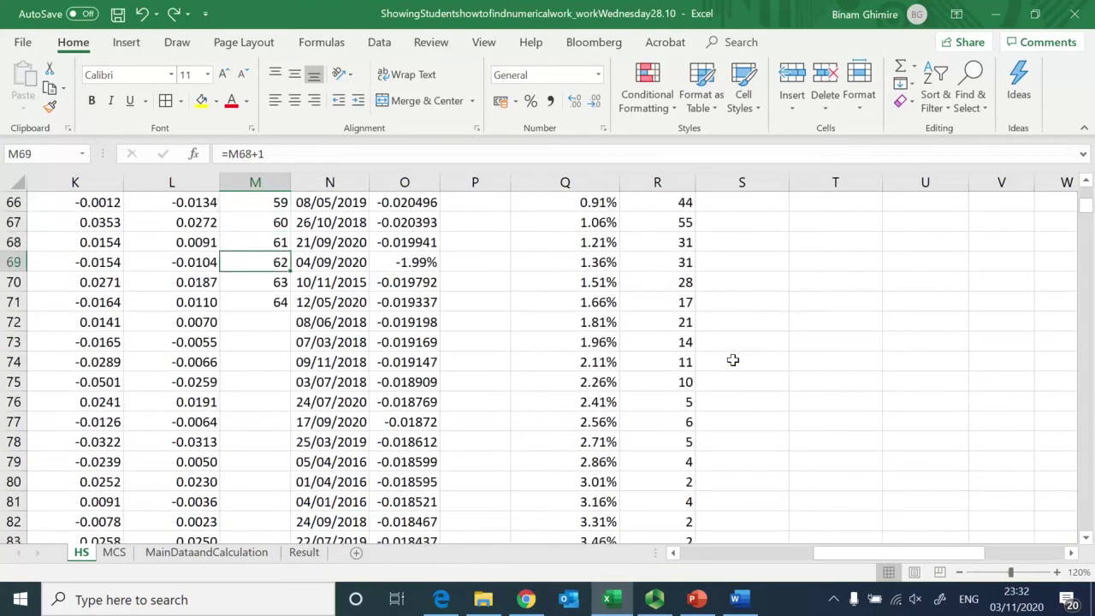
key("shift+Down")
key("Delete")
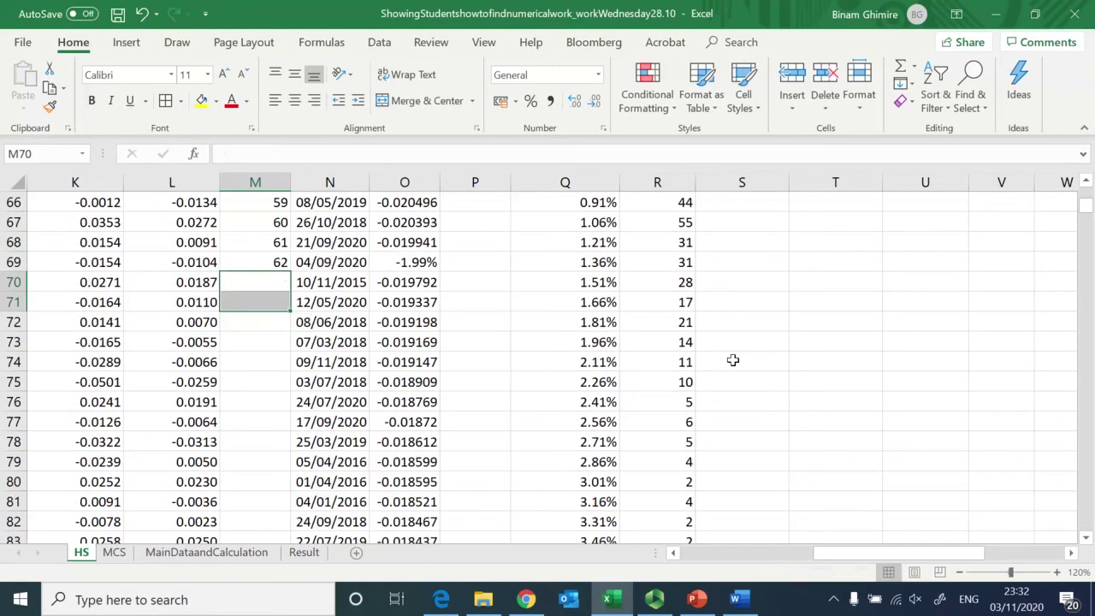
Highlight the date of the rank 62 return in N69 with yellow fill
key("Up")
key("Right")
key("Right")
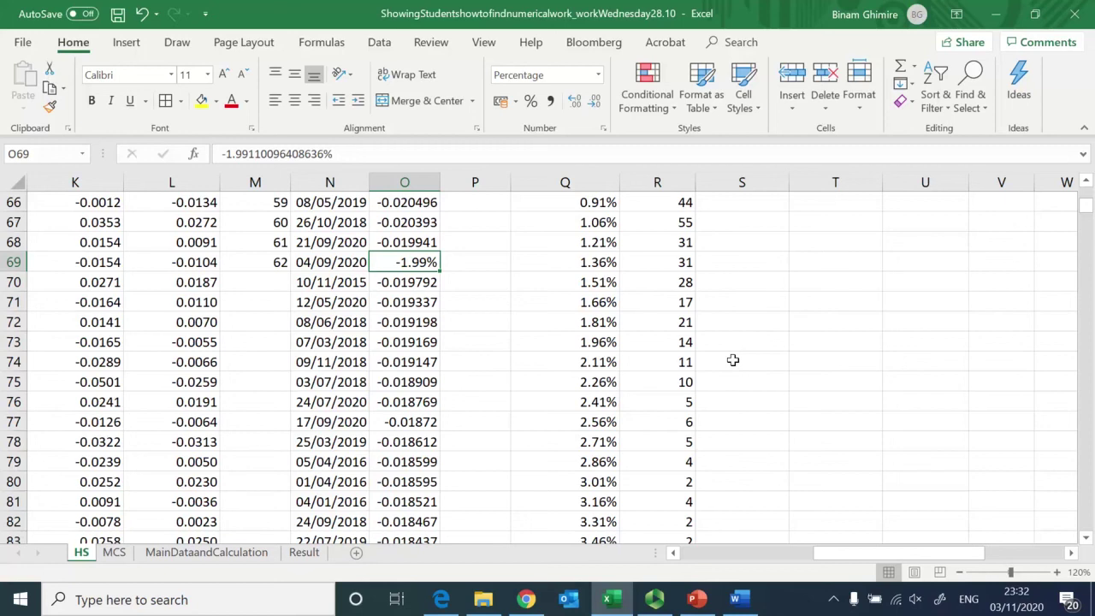
key("Left")
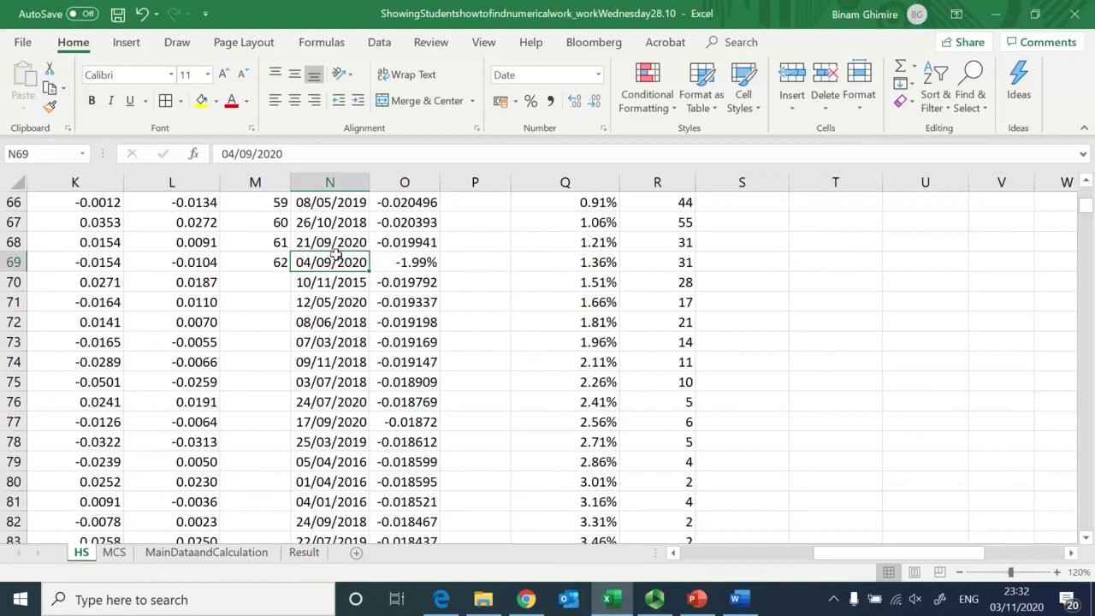
left_click(408, 263)
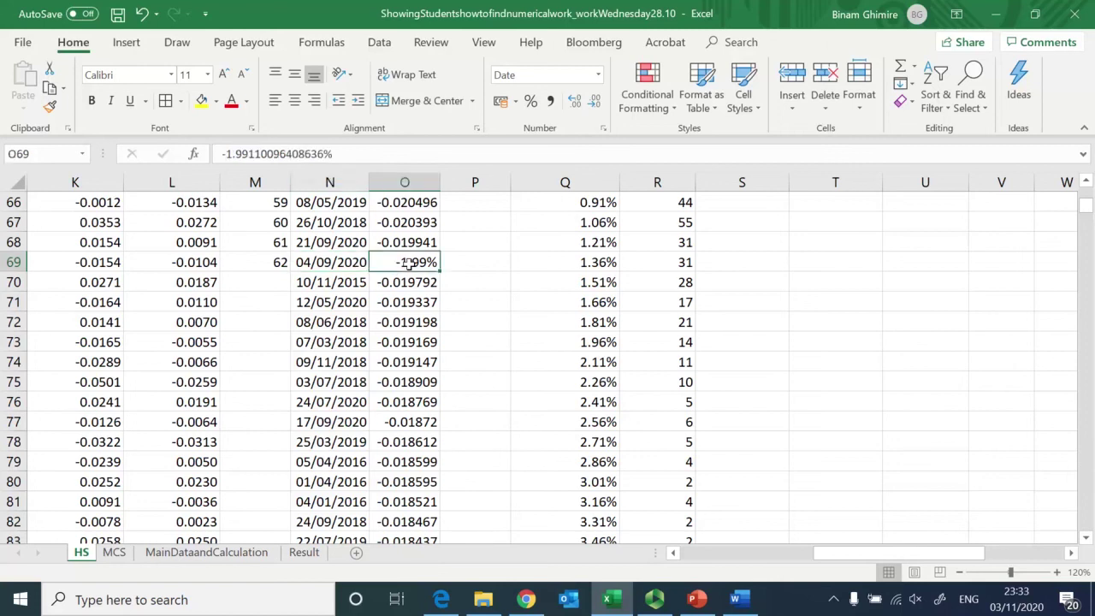
left_click(337, 262)
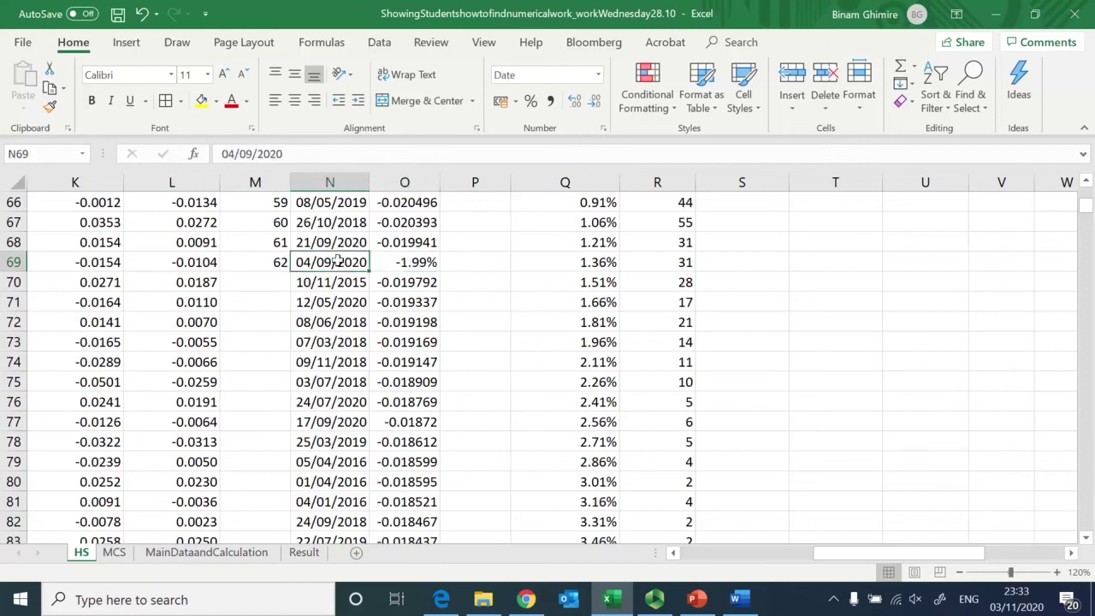
left_click(202, 100)
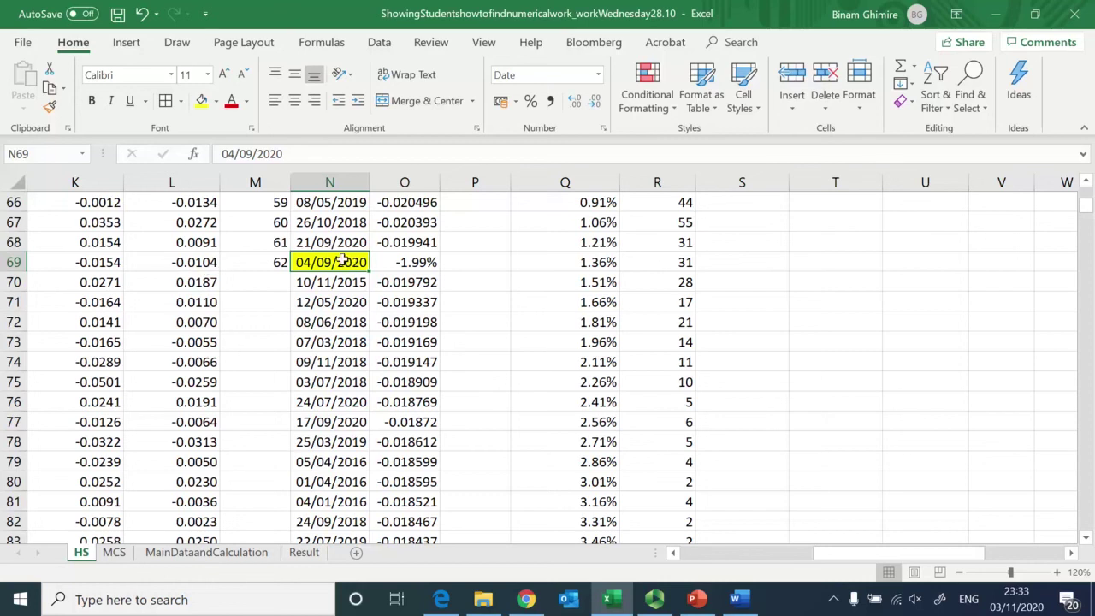
Look across the top of the HS sheet at the VaR results by confidence level, the investment weights and the stock data
left_click(436, 265)
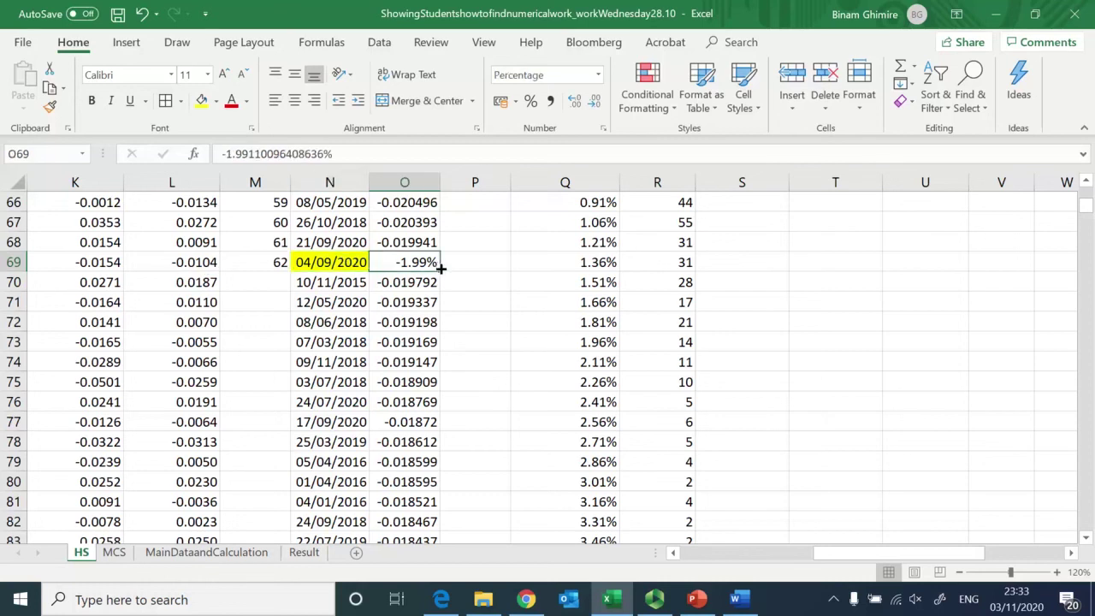
key("ctrl+Up")
key("ctrl+Up")
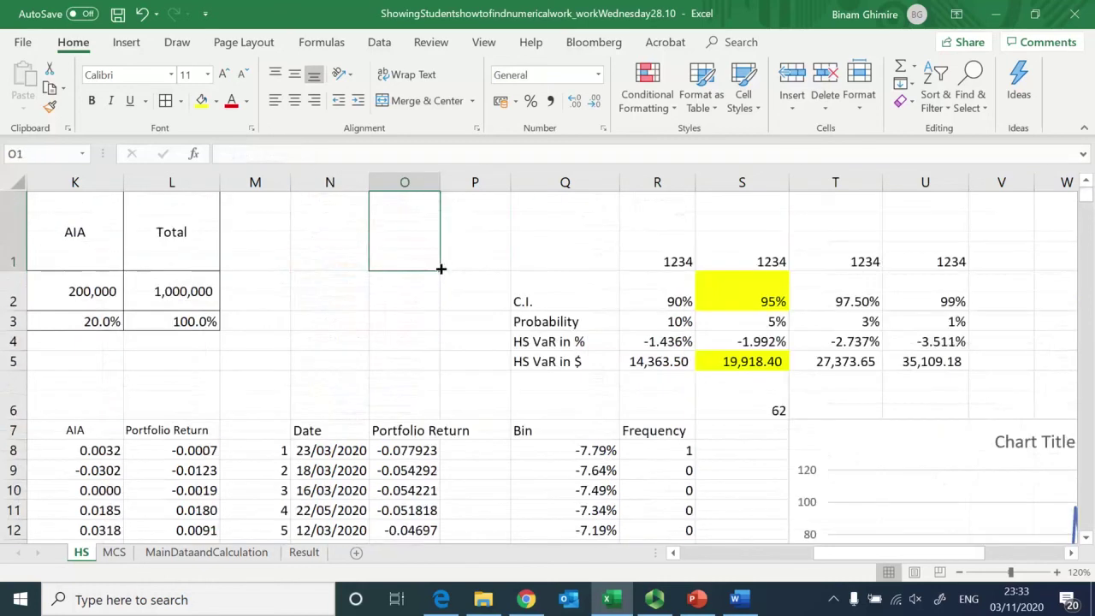
key("Right")
key("Right")
key("Right")
key("Right")
key("Right")
key("Right")
key("Right")
key("Right")
key("Right")
key("Right")
key("Right")
key("Right")
key("Left")
key("Left")
key("Left")
key("Left")
key("Left")
key("Left")
key("Left")
key("Left")
key("Left")
key("Left")
key("Left")
key("Left")
key("Left")
key("Left")
key("Left")
key("Left")
key("Left")
key("Left")
key("Left")
key("Left")
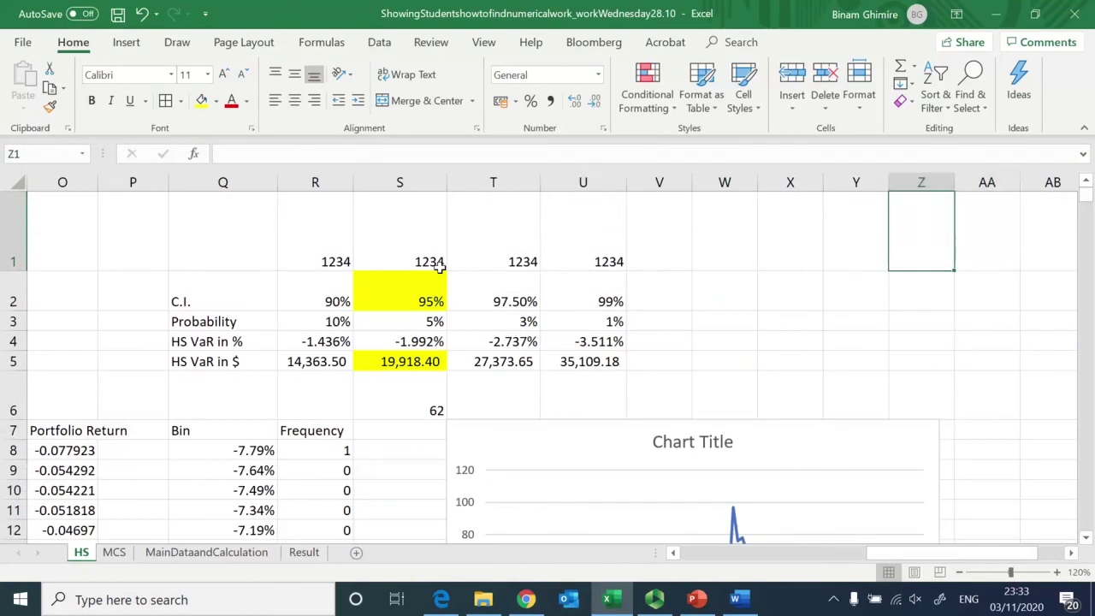
key("Right")
key("Right")
key("Right")
key("Right")
key("Right")
key("Right")
key("Right")
key("Right")
key("Right")
key("Right")
key("Right")
key("Right")
key("Right")
key("Right")
key("Right")
key("Right")
key("Right")
key("Right")
key("Right")
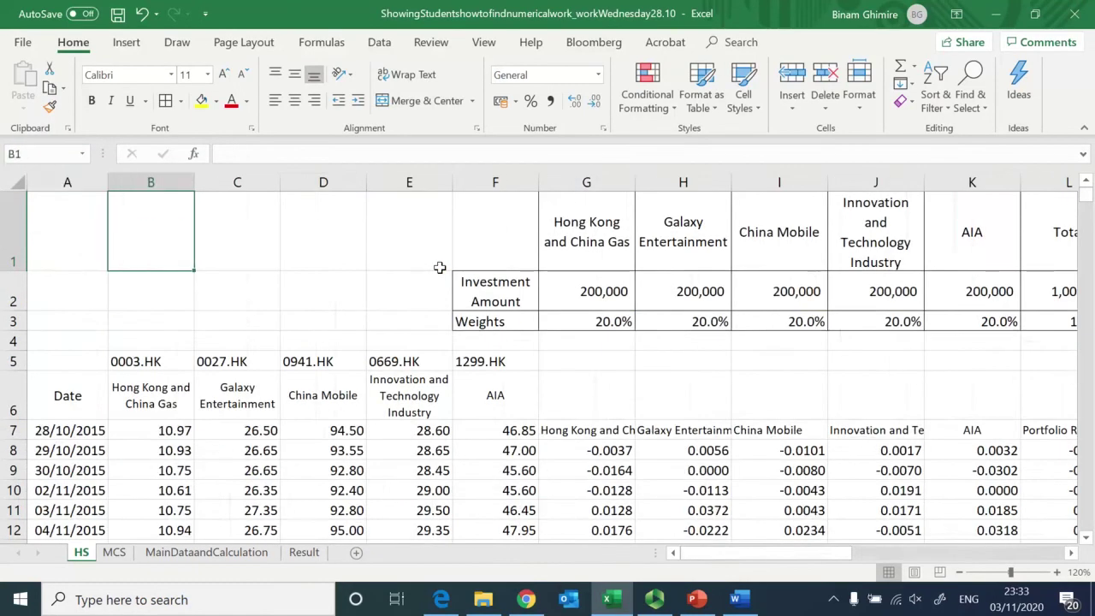
key("Right")
key("Right")
key("Right")
key("Right")
key("Right")
key("Right")
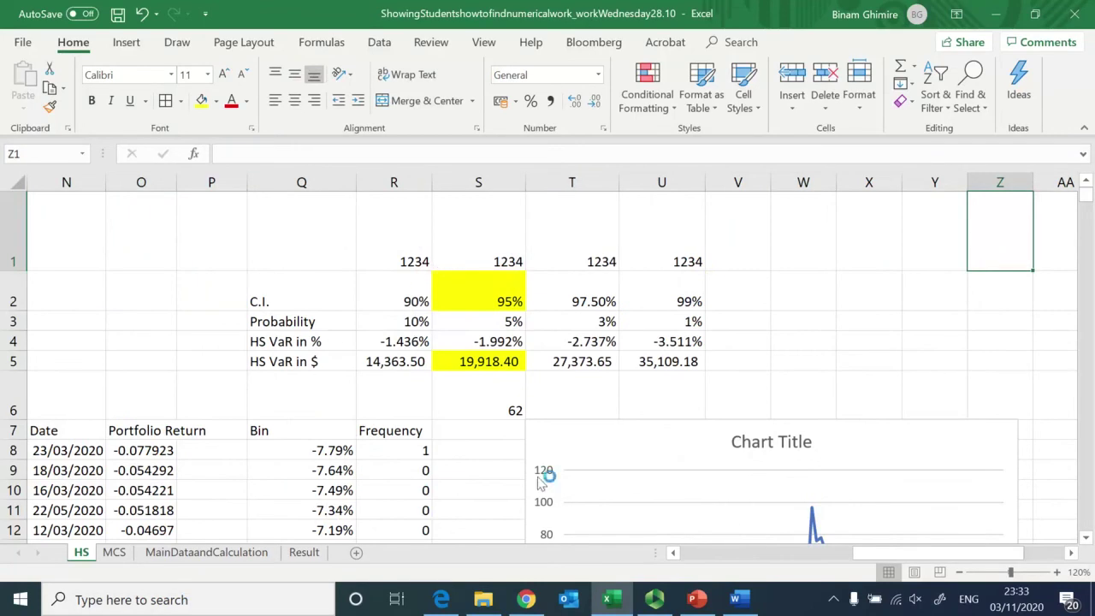
left_click(654, 601)
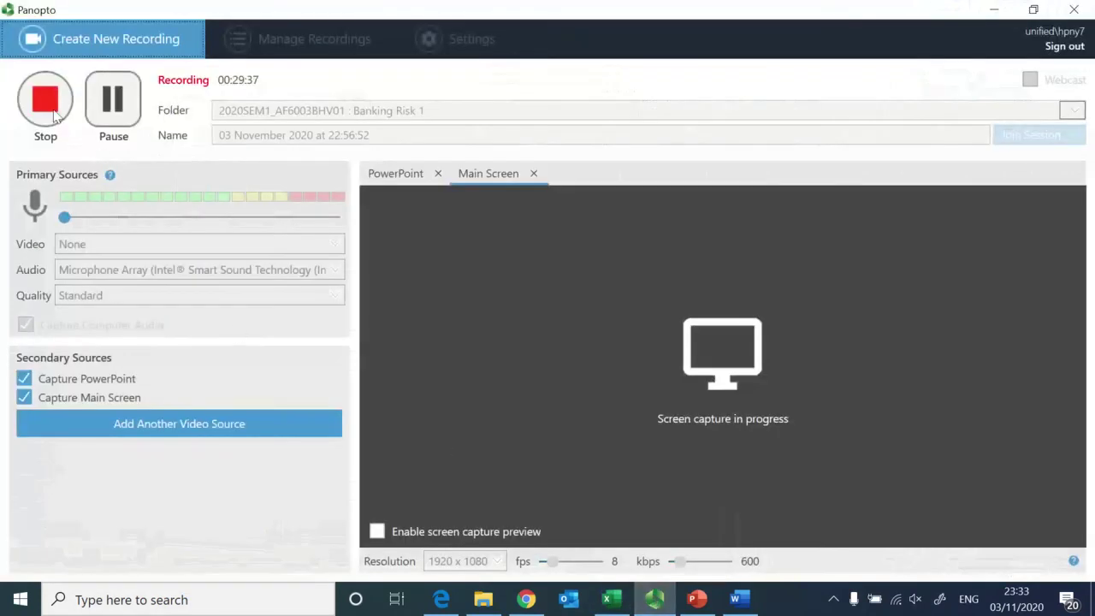